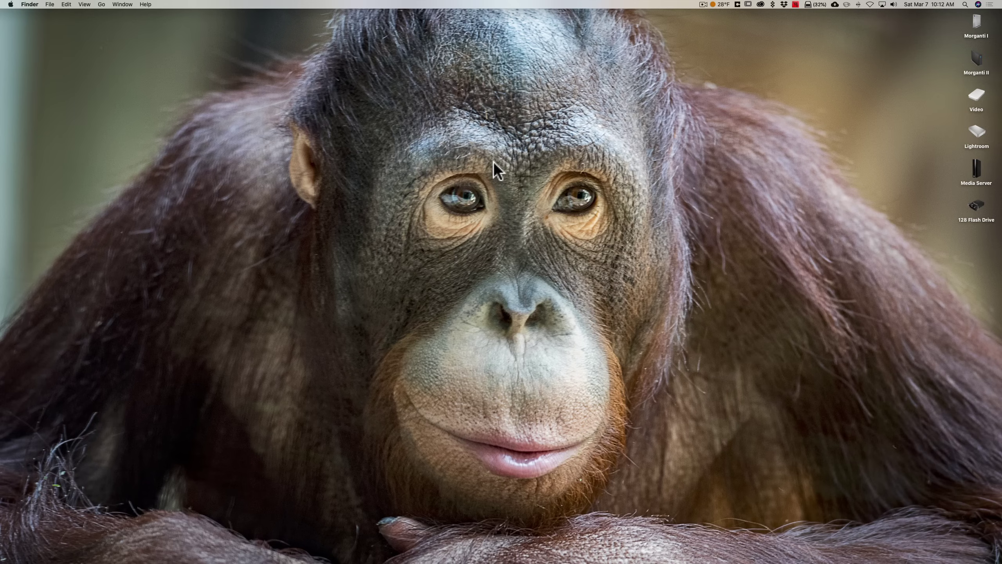
Open Adobe Fonts from the Creative Cloud app and filter the fonts to the Script classification.
{"action": "left_click", "coordinate": [761, 4]}
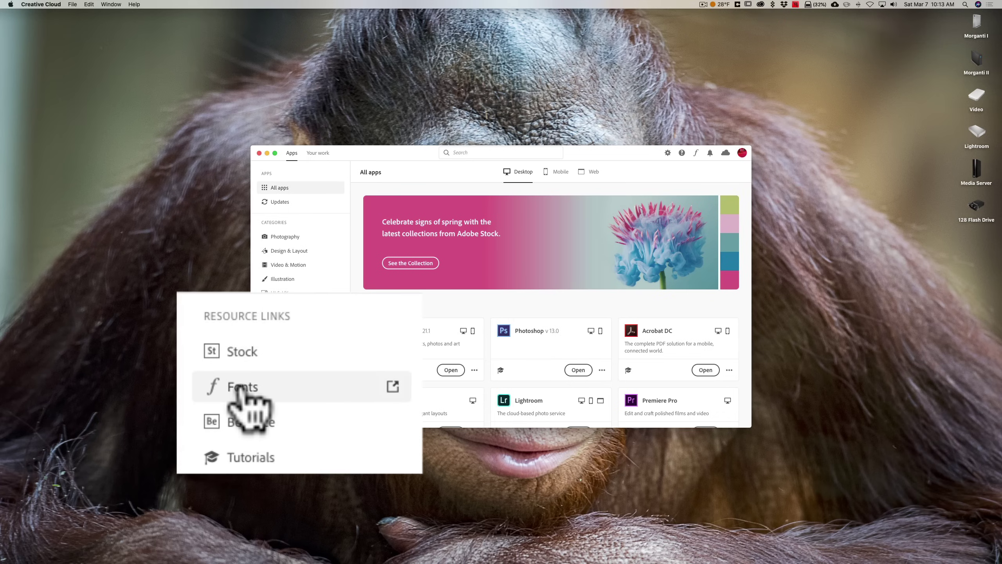
{"action": "left_click", "coordinate": [277, 385]}
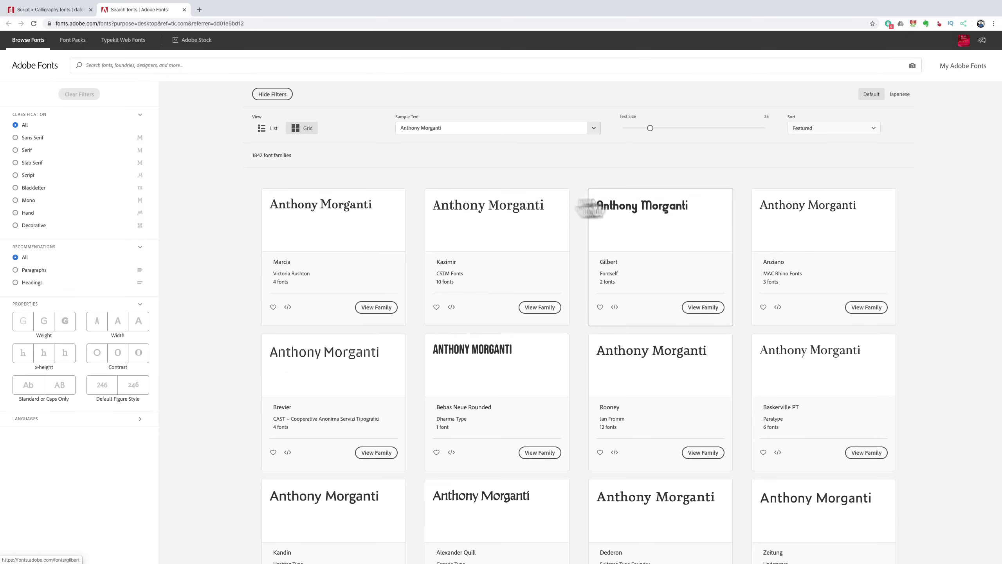
{"action": "left_click", "coordinate": [38, 179]}
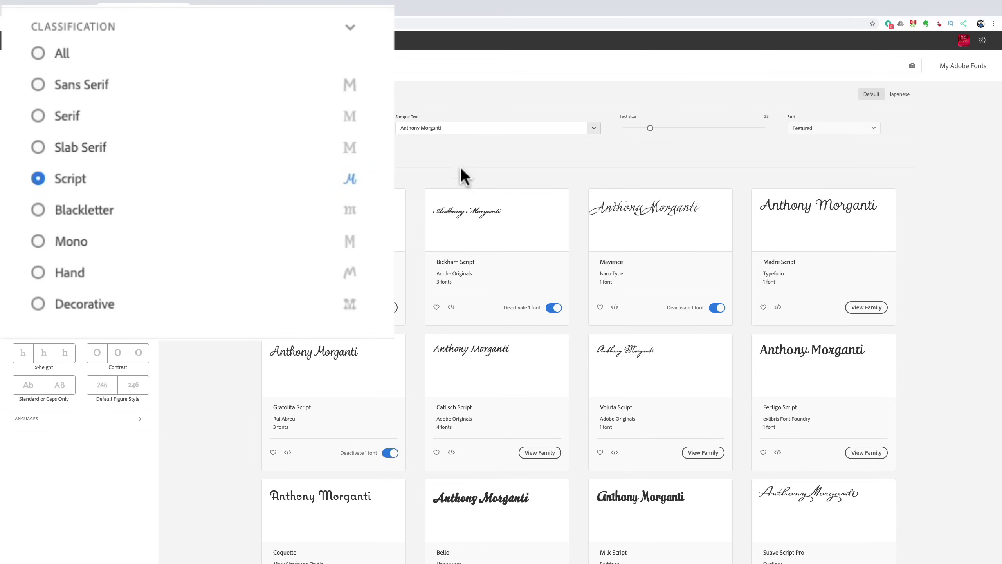
Find the Voluta Script family among the script fonts and activate its font.
{"action": "scroll", "coordinate": [463, 175], "scroll_direction": "down", "scroll_amount": 2}
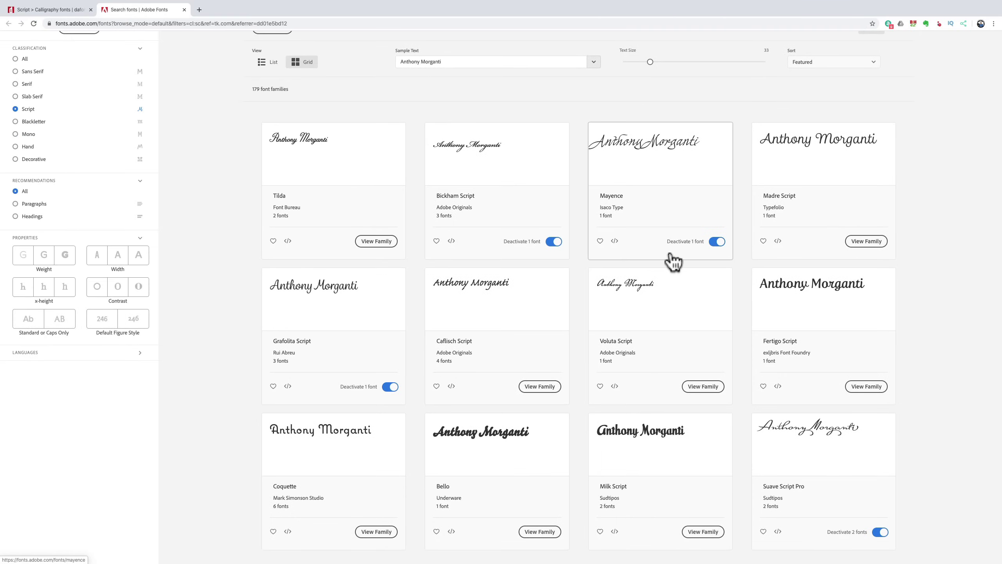
{"action": "scroll", "coordinate": [670, 259], "scroll_direction": "down", "scroll_amount": 2}
{"action": "scroll", "coordinate": [608, 219], "scroll_direction": "down", "scroll_amount": 2}
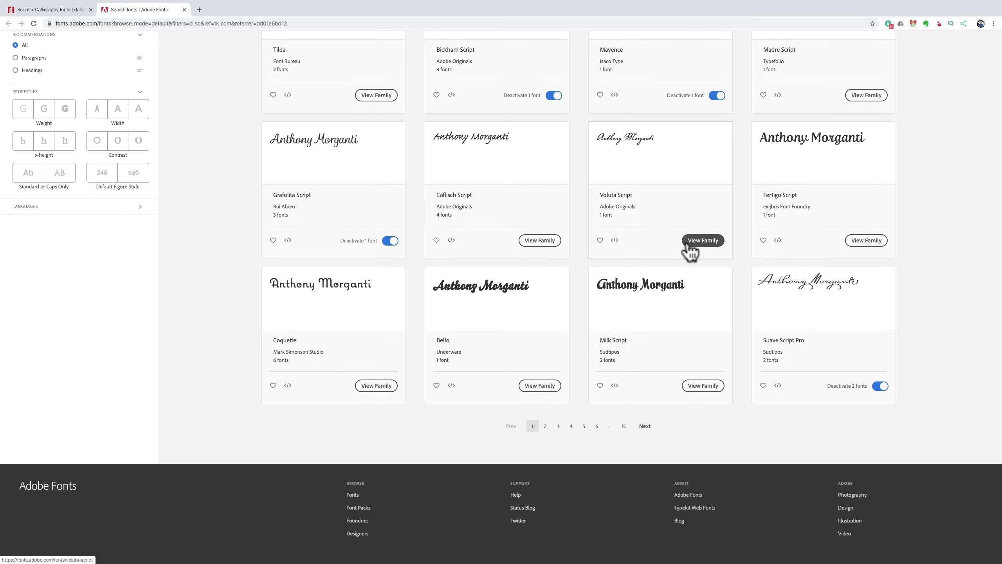
{"action": "left_click", "coordinate": [702, 245]}
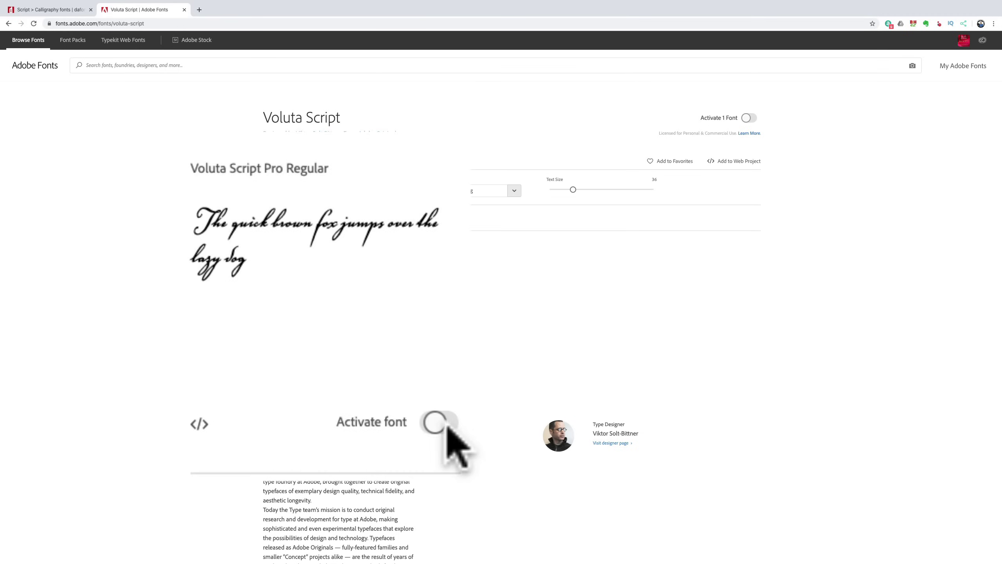
{"action": "left_click", "coordinate": [446, 426]}
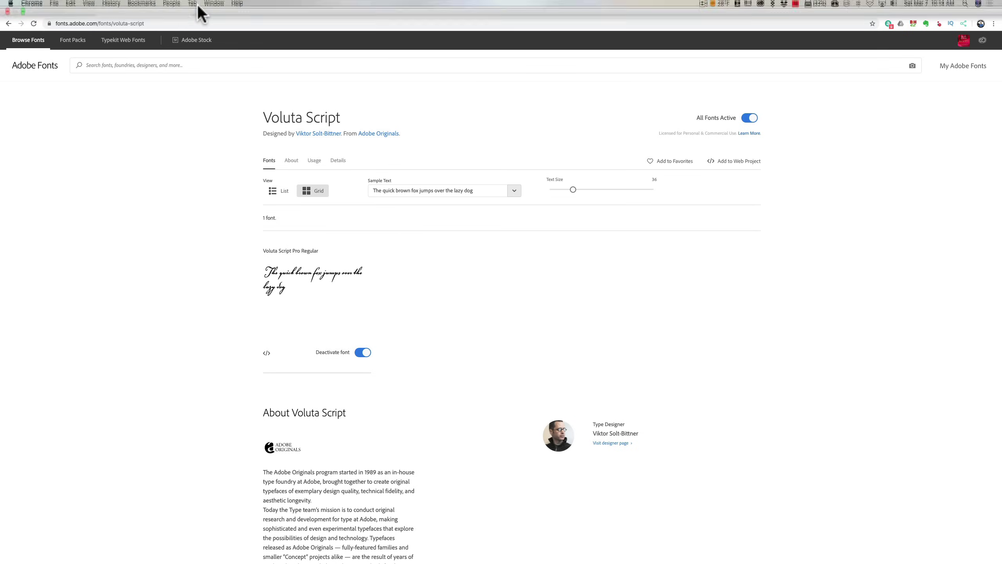
Close the Adobe Fonts page, browse dafont's Script > Calligraphy list, and download the Strong Farmhouse font.
{"action": "left_click", "coordinate": [184, 10]}
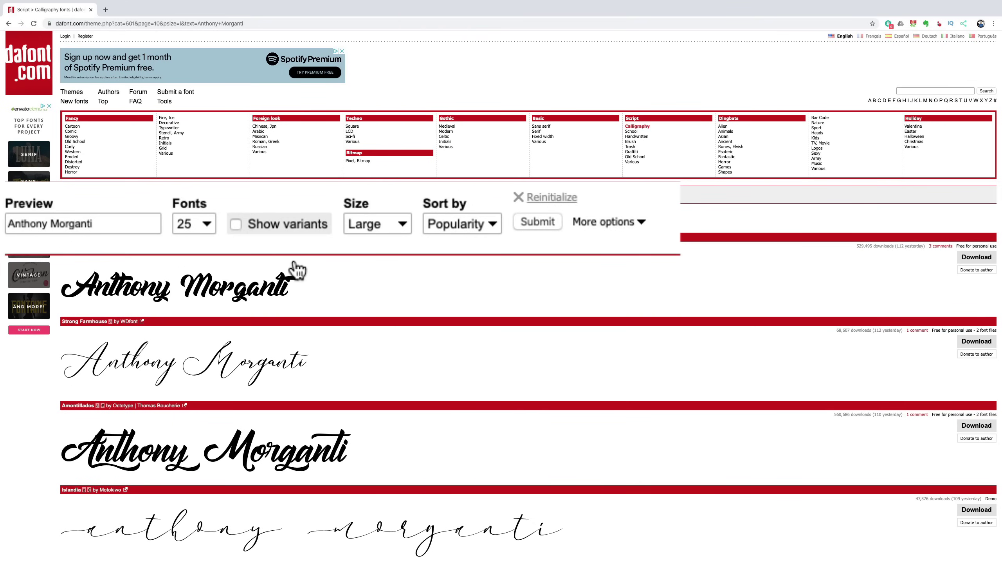
{"action": "scroll", "coordinate": [296, 269], "scroll_direction": "down", "scroll_amount": 2}
{"action": "scroll", "coordinate": [296, 270], "scroll_direction": "down", "scroll_amount": 5}
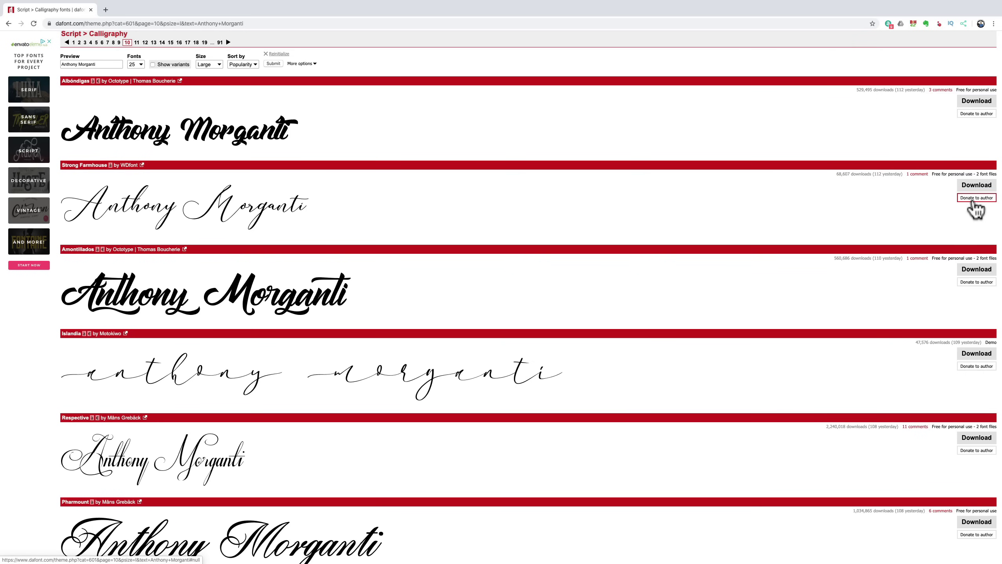
{"action": "scroll", "coordinate": [893, 207], "scroll_direction": "down", "scroll_amount": 10}
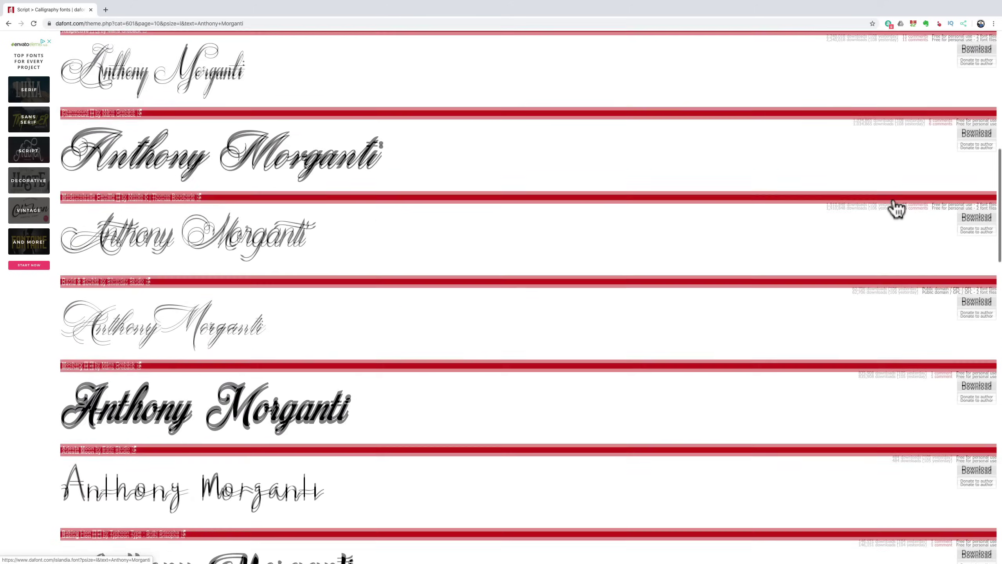
{"action": "scroll", "coordinate": [895, 208], "scroll_direction": "down", "scroll_amount": 15}
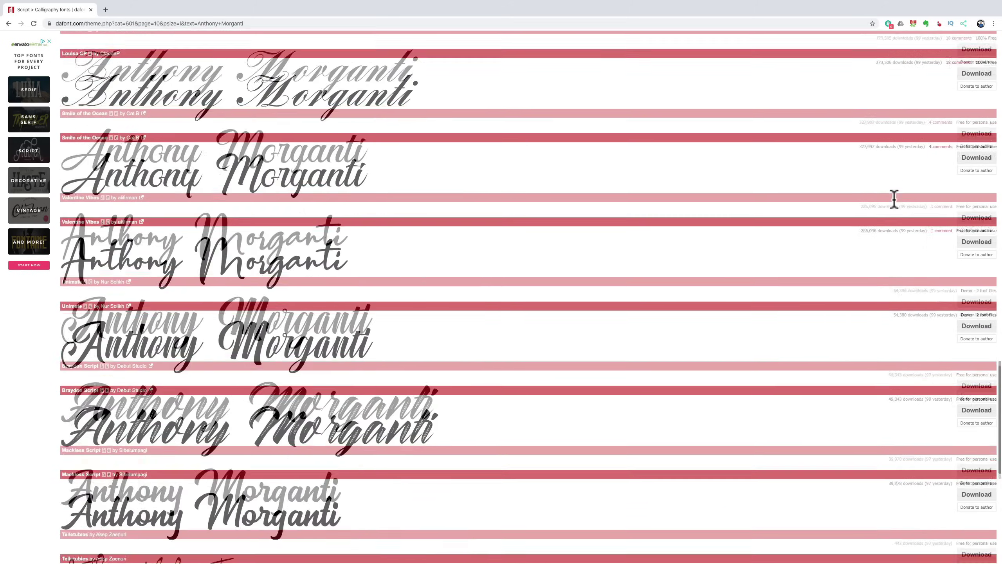
{"action": "scroll", "coordinate": [895, 205], "scroll_direction": "up", "scroll_amount": 15}
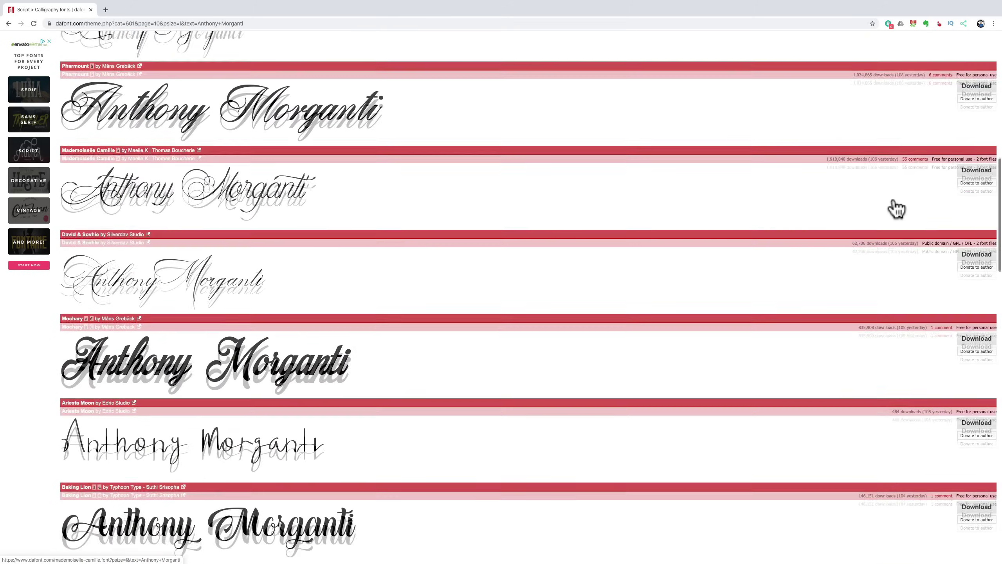
{"action": "scroll", "coordinate": [895, 207], "scroll_direction": "up", "scroll_amount": 10}
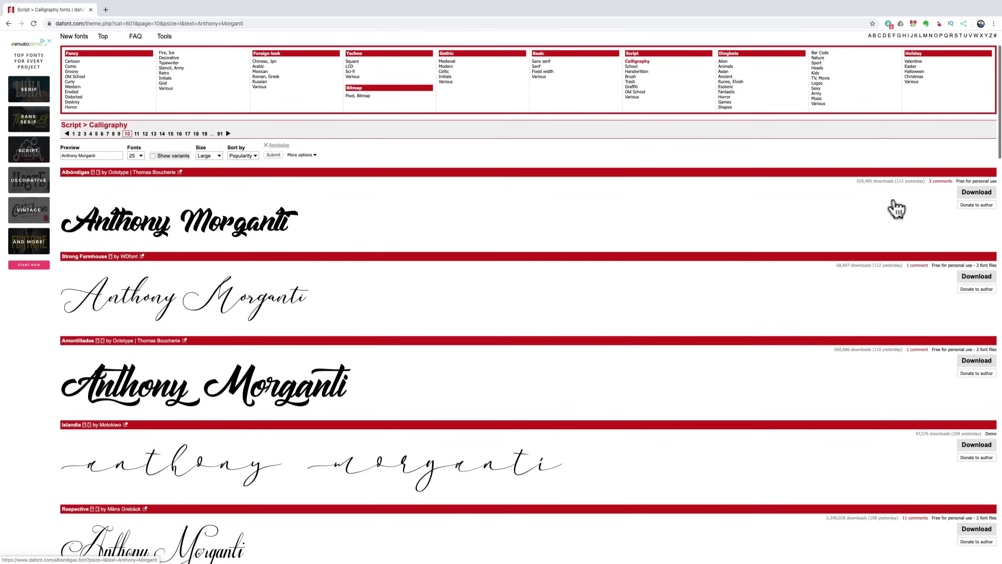
{"action": "scroll", "coordinate": [346, 308], "scroll_direction": "down", "scroll_amount": 1}
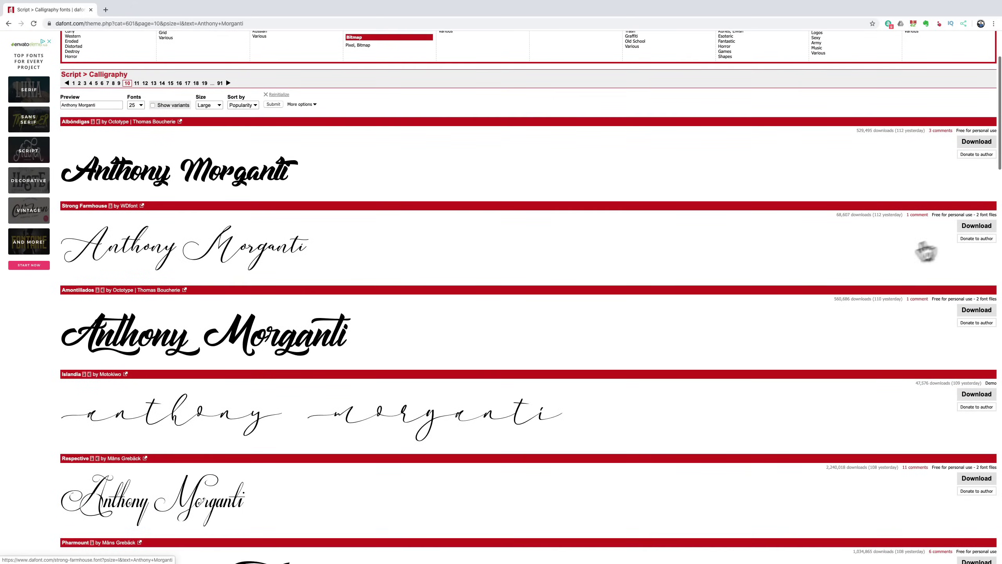
{"action": "left_click", "coordinate": [980, 227]}
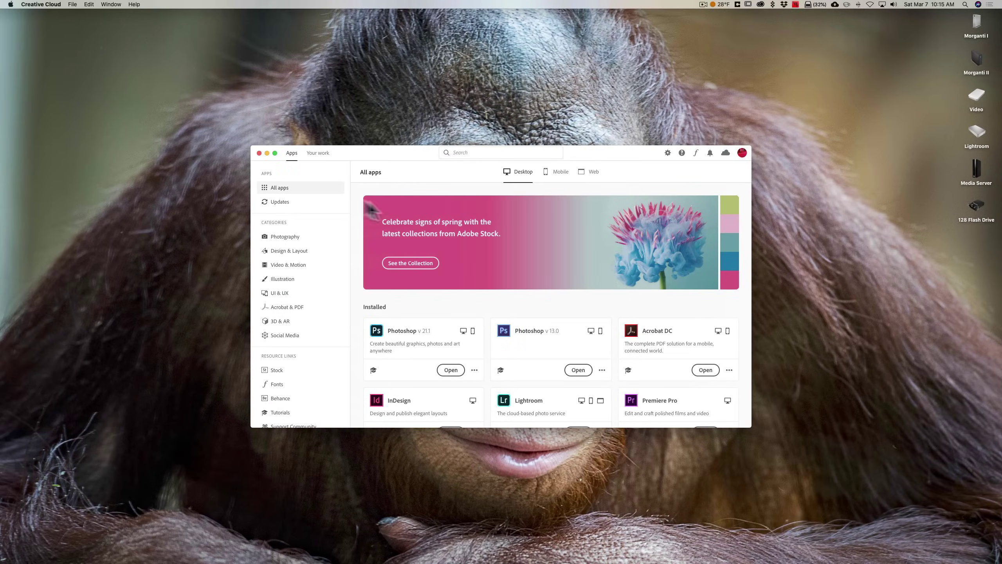
Close the Creative Cloud window, place the unzipped strong_farmhouse download on the desktop, and open its folder.
{"action": "left_click", "coordinate": [259, 153]}
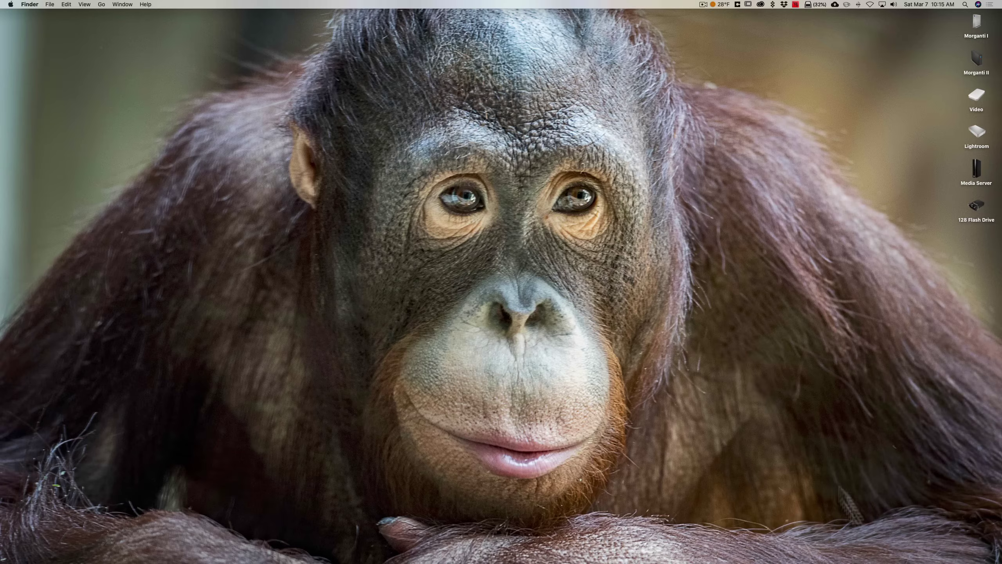
{"action": "mouse_move", "coordinate": [906, 561]}
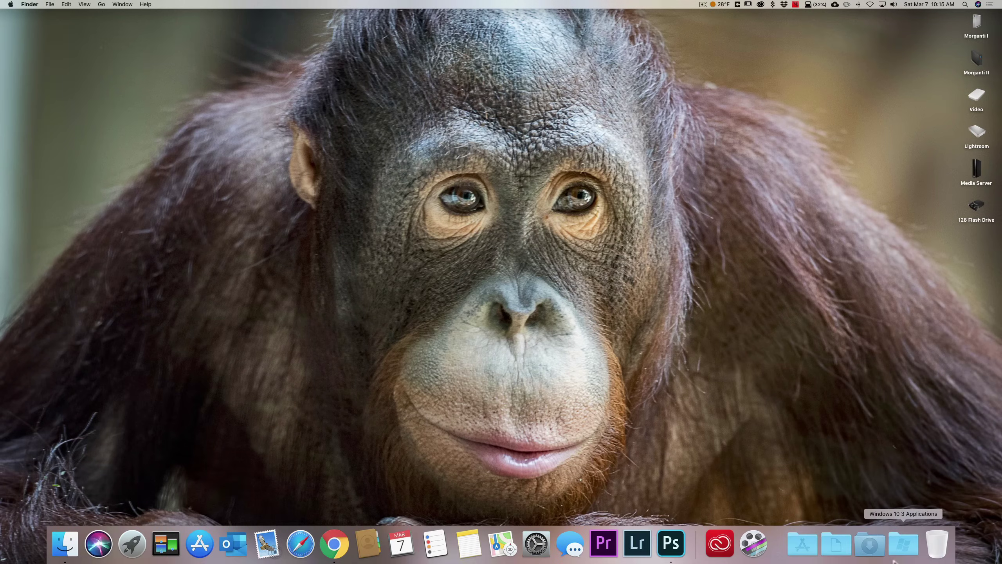
{"action": "left_click", "coordinate": [870, 545]}
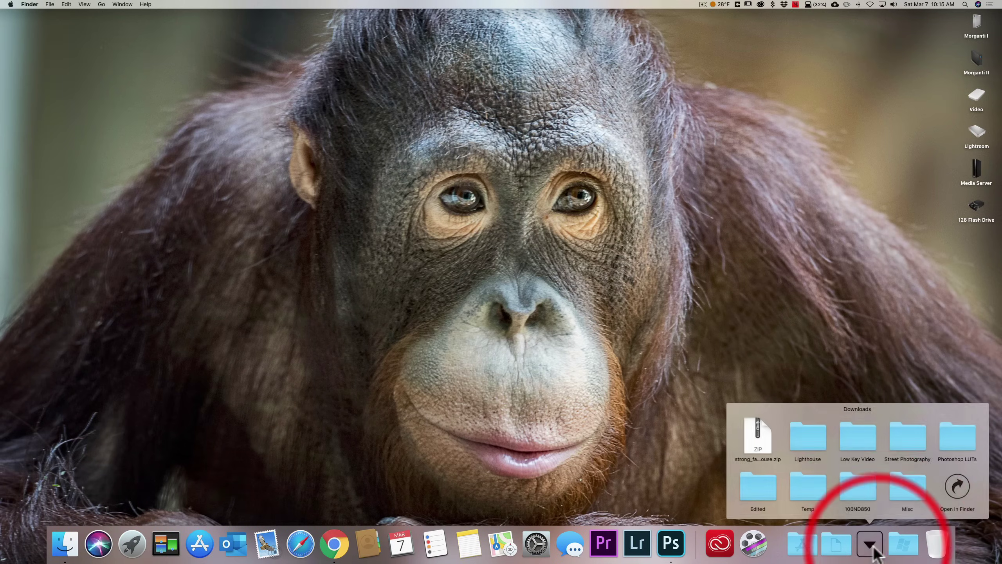
{"action": "left_click", "coordinate": [759, 434]}
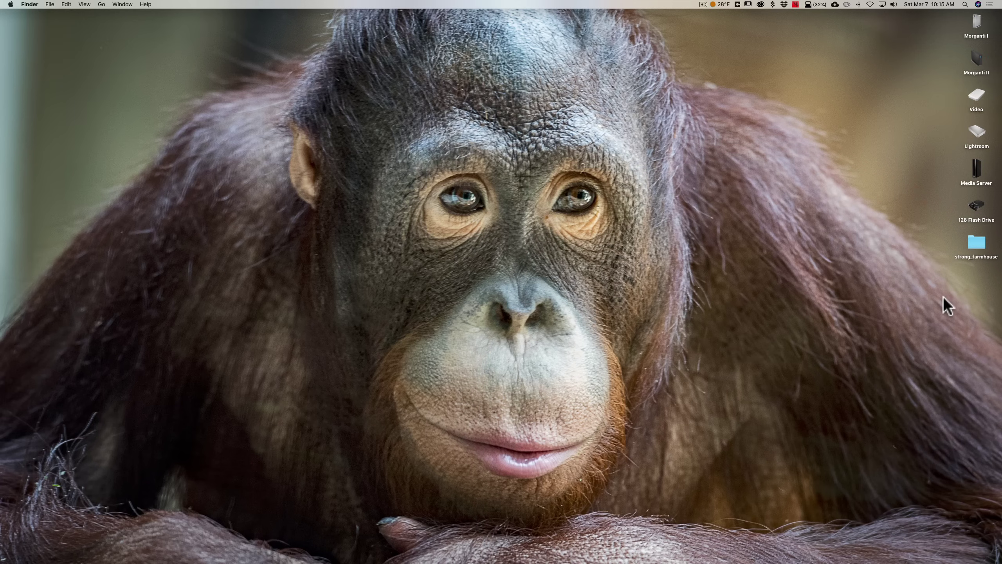
{"action": "mouse_move", "coordinate": [963, 259]}
{"action": "left_mouse_down"}
{"action": "mouse_move", "coordinate": [904, 257]}
{"action": "mouse_move", "coordinate": [722, 207]}
{"action": "mouse_move", "coordinate": [724, 185]}
{"action": "left_mouse_up"}
{"action": "double_click", "coordinate": [729, 184]}
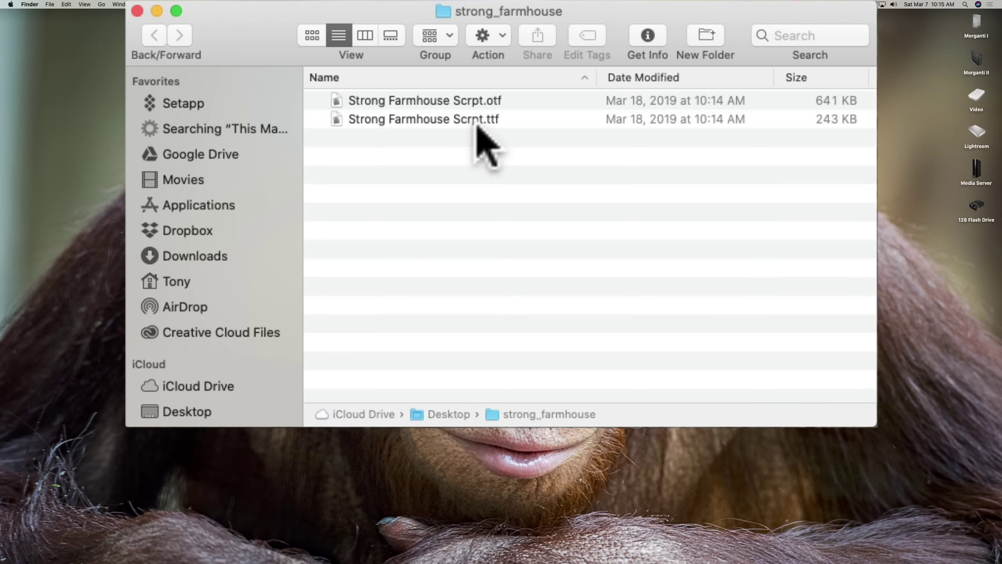
Install the font from the file Strong Farmhouse Scrpt.ttf.
{"action": "scroll", "coordinate": [493, 136], "scroll_direction": "right", "scroll_amount": 2}
{"action": "scroll", "coordinate": [489, 134], "scroll_direction": "left", "scroll_amount": 2}
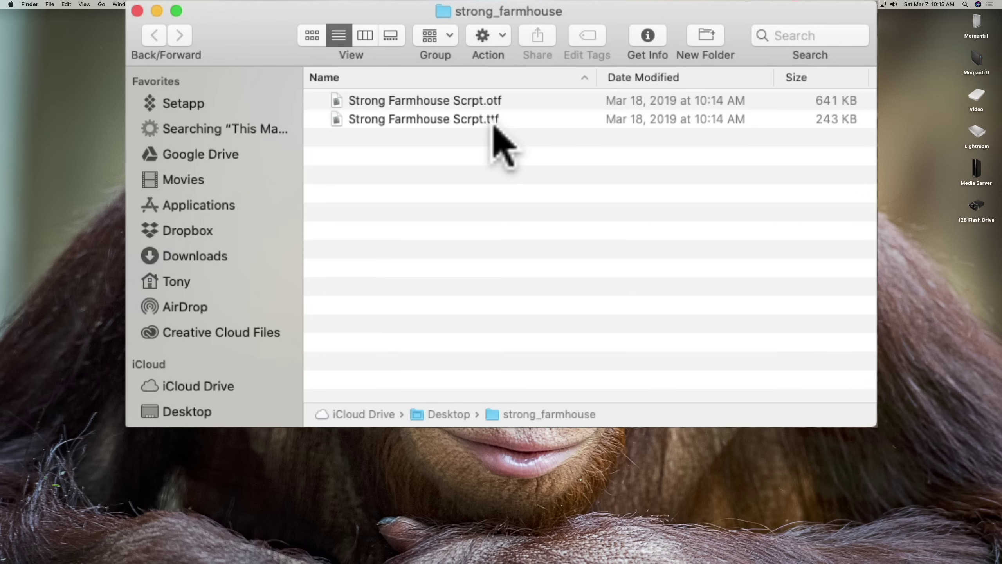
{"action": "left_click", "coordinate": [477, 120]}
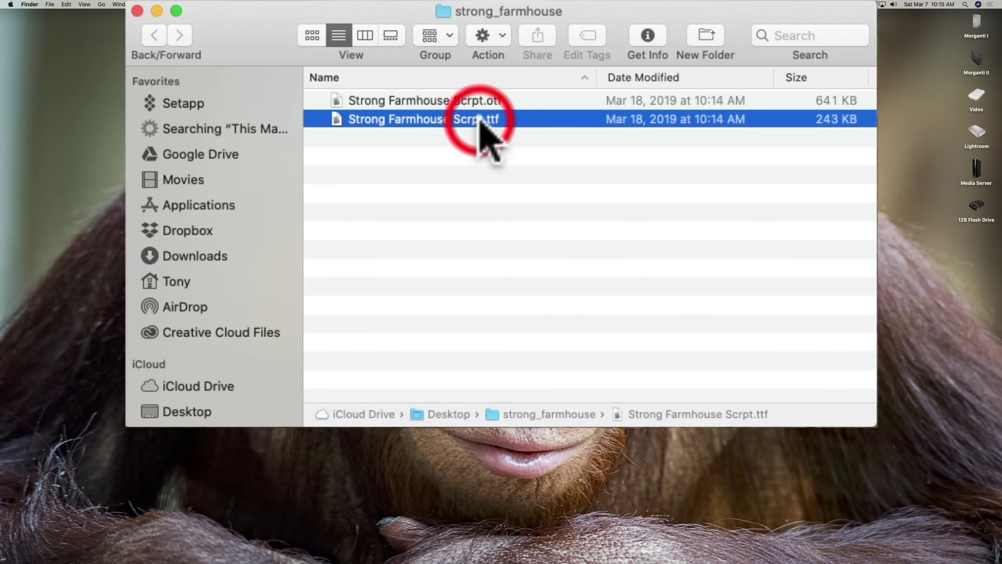
{"action": "double_click", "coordinate": [437, 119]}
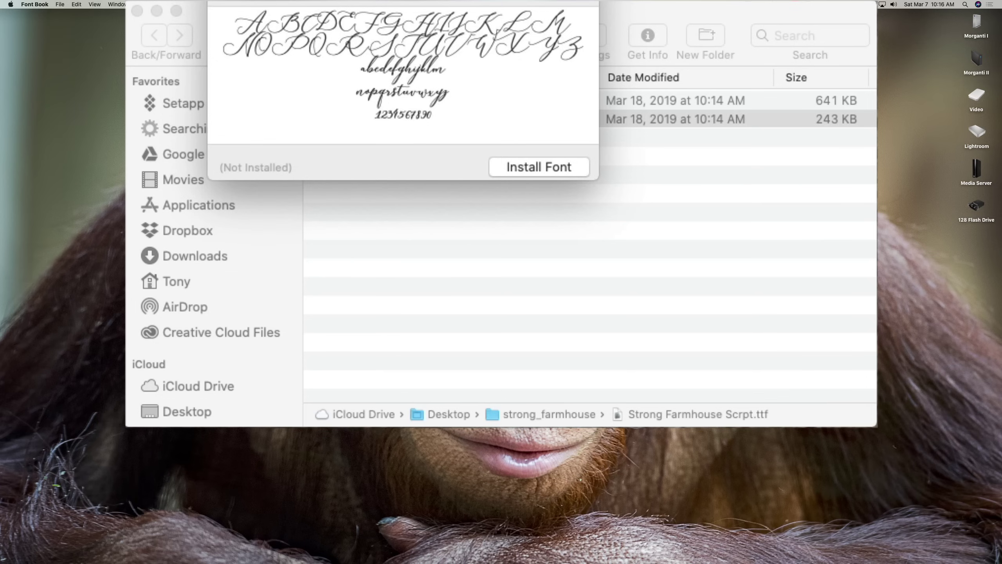
{"action": "left_click", "coordinate": [544, 167]}
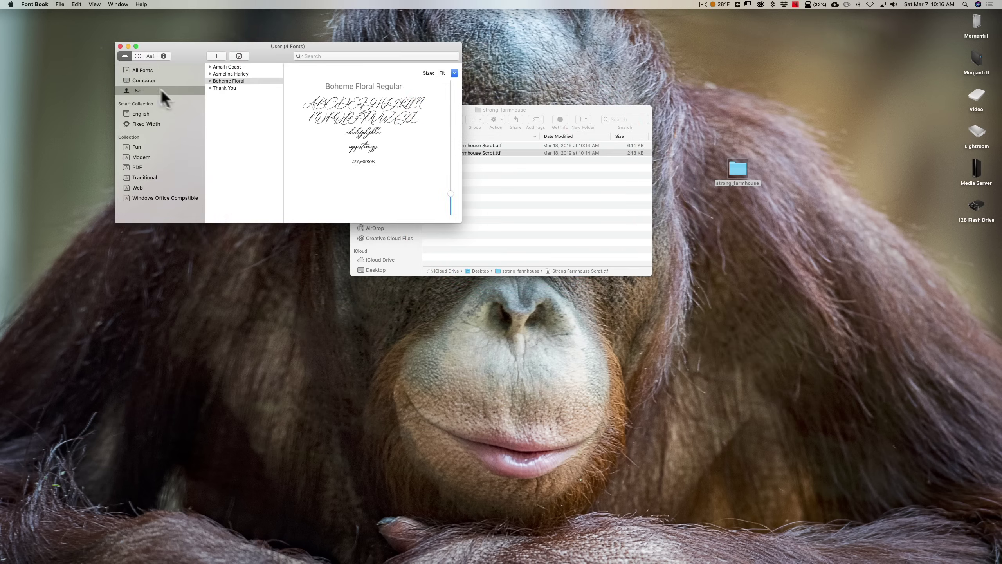
Close the Font Book and strong_farmhouse windows and move the strong_farmhouse folder to the trash.
{"action": "left_click", "coordinate": [121, 46]}
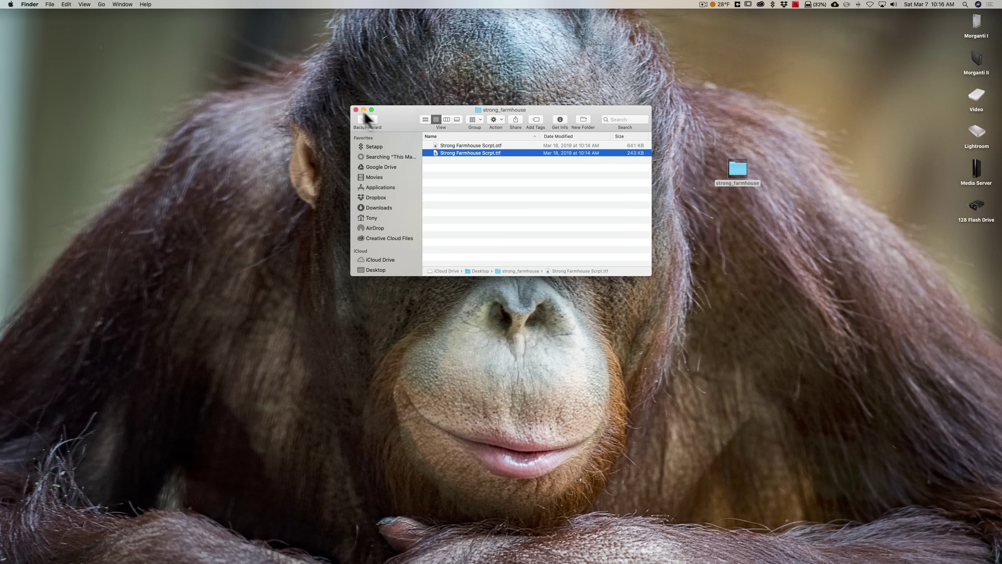
{"action": "left_click", "coordinate": [356, 110]}
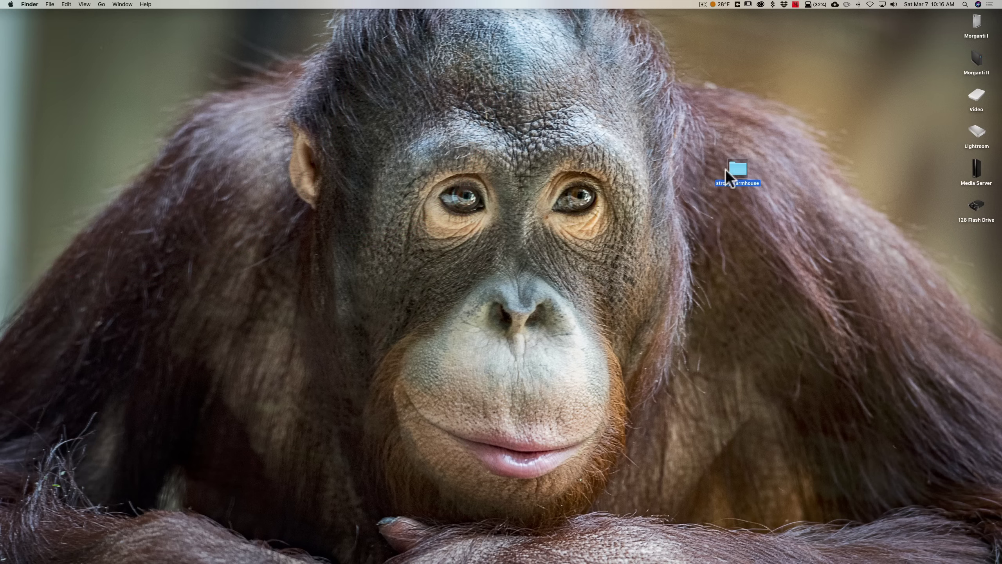
{"action": "left_click_drag", "start_coordinate": [739, 171], "coordinate": [960, 556]}
Switch to Photoshop and create a new 3000 x 2000 pixel, 72 ppi, 8-bit RGB document with a white background.
{"action": "left_click", "coordinate": [654, 555]}
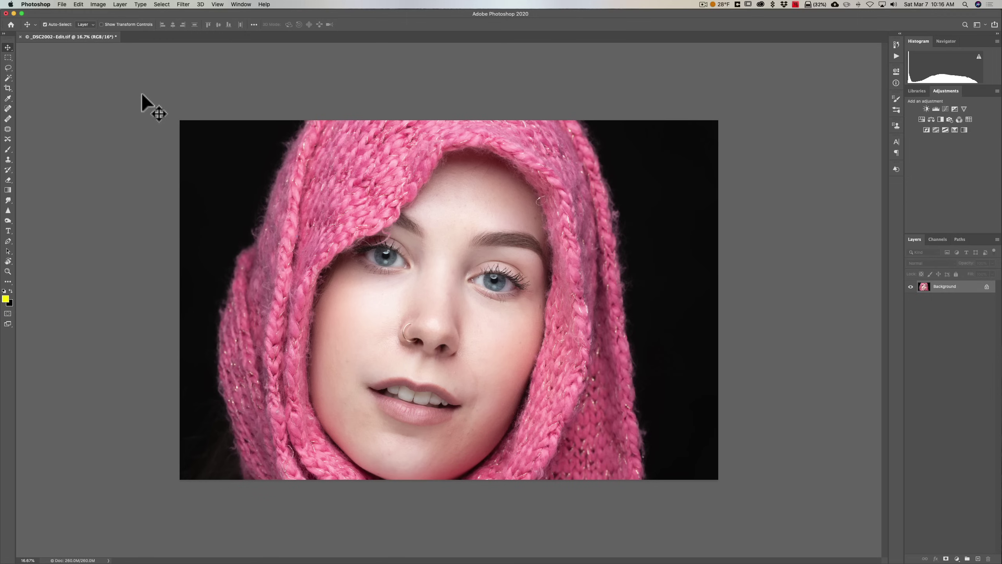
{"action": "left_click", "coordinate": [62, 5]}
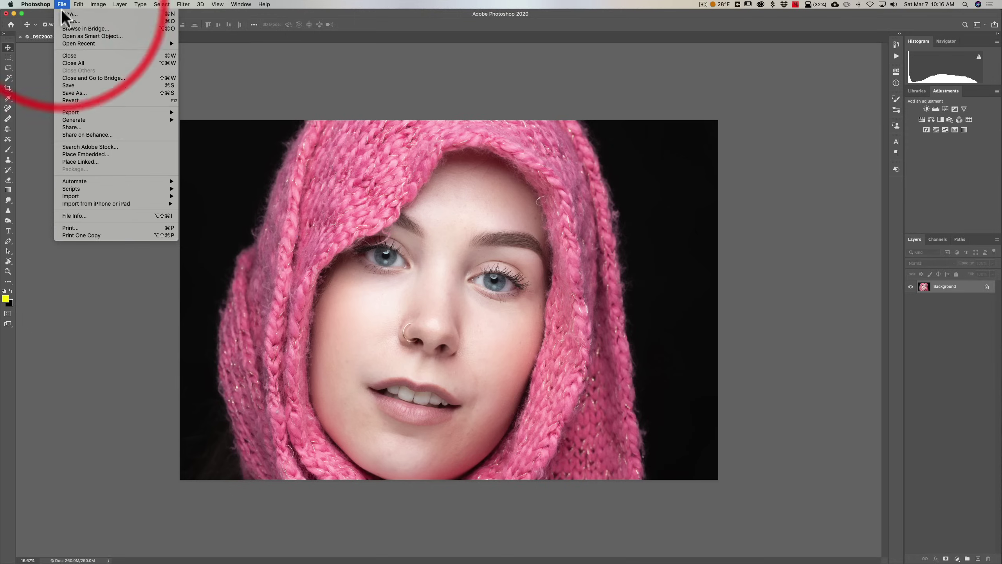
{"action": "left_click", "coordinate": [67, 14]}
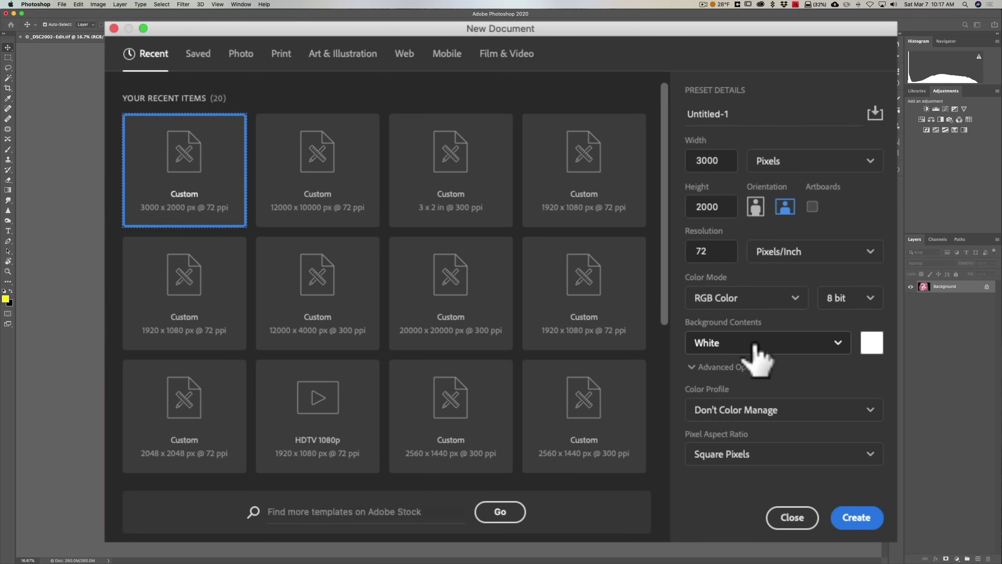
{"action": "left_click", "coordinate": [857, 517]}
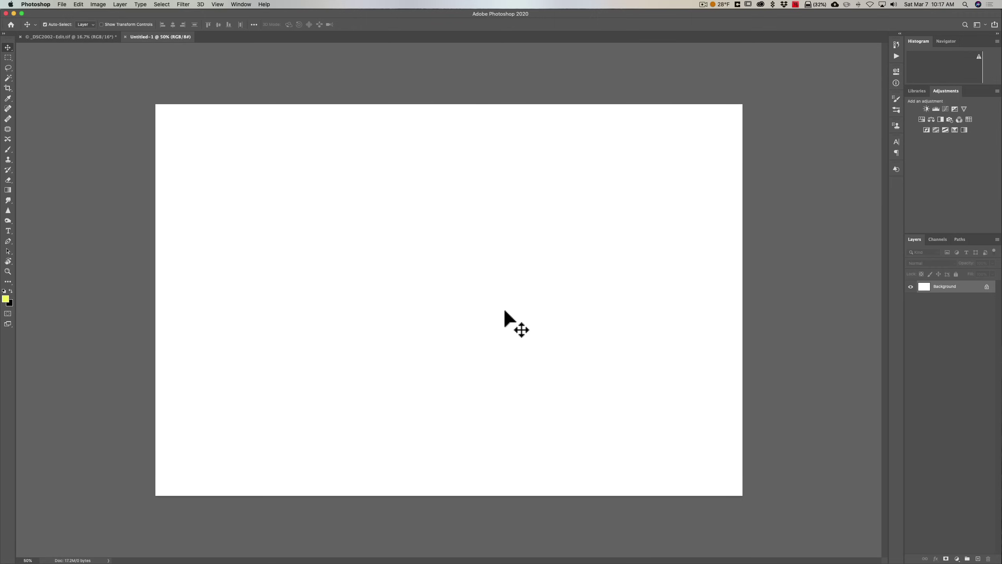
Activate the Horizontal Type tool and set the text color to white (ffffff).
{"action": "left_click", "coordinate": [8, 230]}
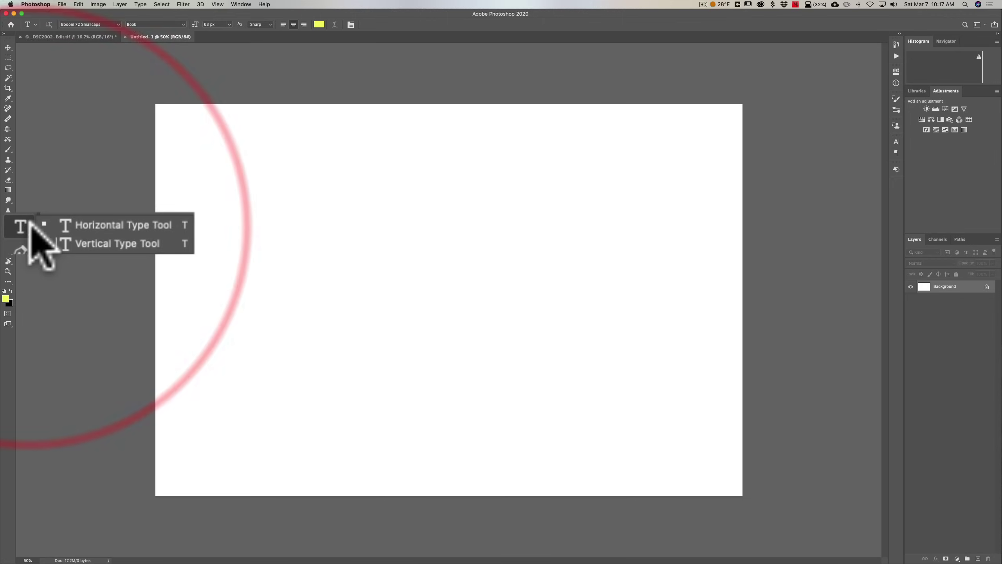
{"action": "left_click", "coordinate": [50, 231]}
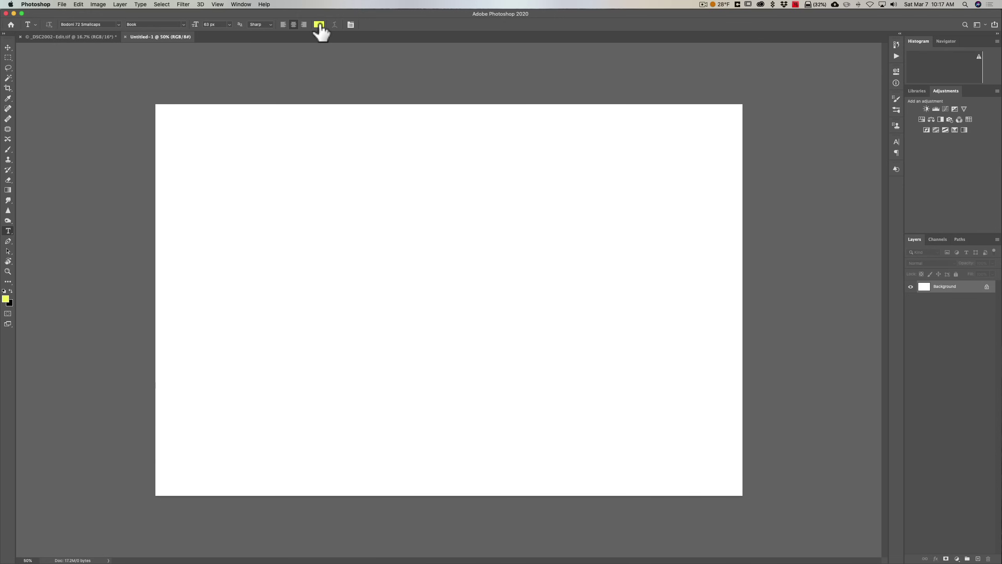
{"action": "left_click", "coordinate": [319, 25]}
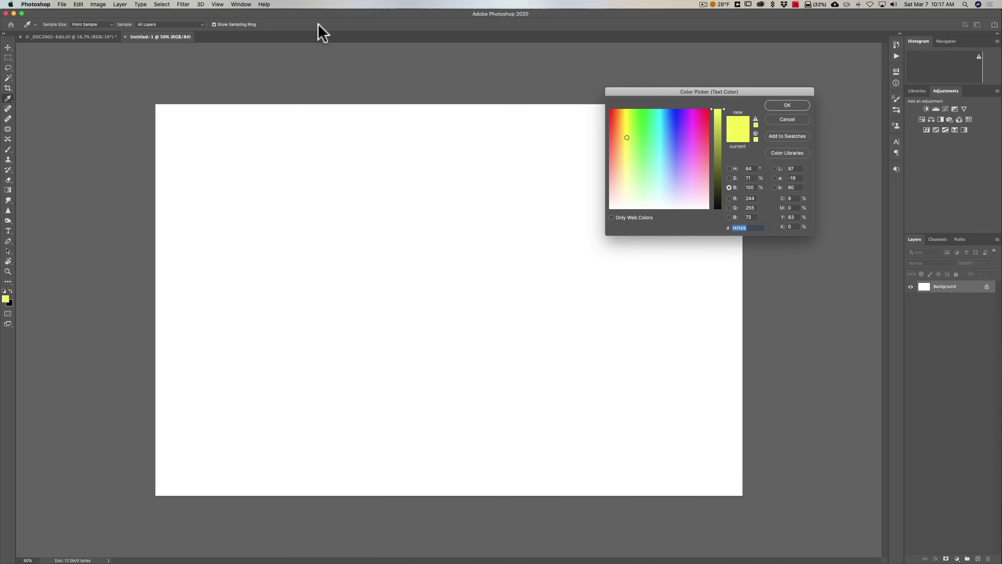
{"action": "type", "text": "fff"}
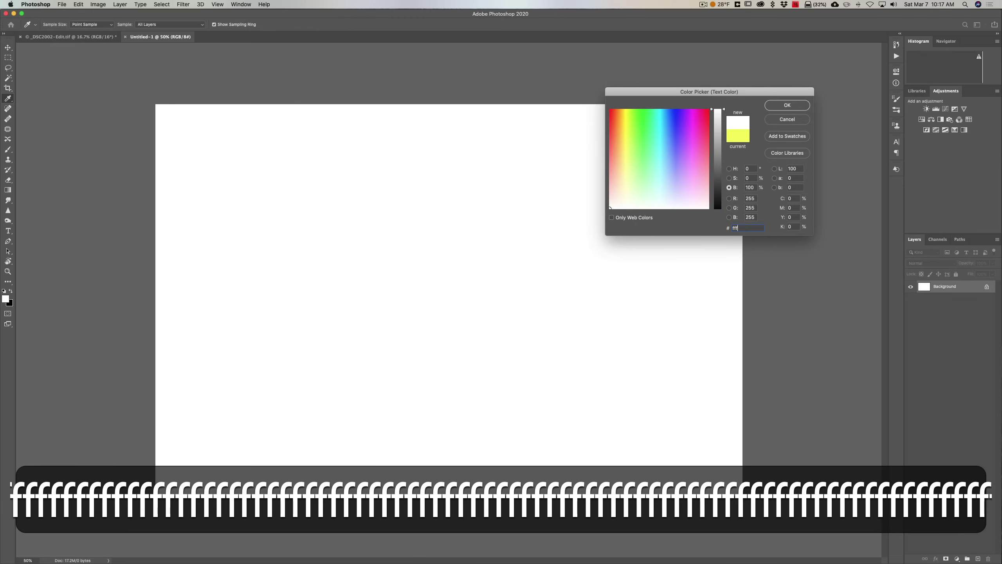
{"action": "type", "text": "fff"}
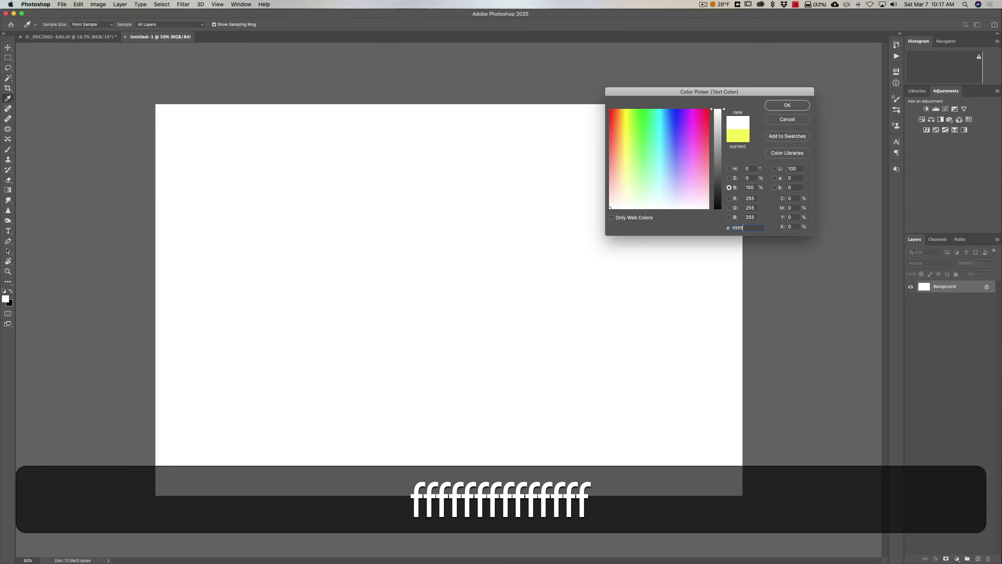
{"action": "left_click", "coordinate": [788, 105]}
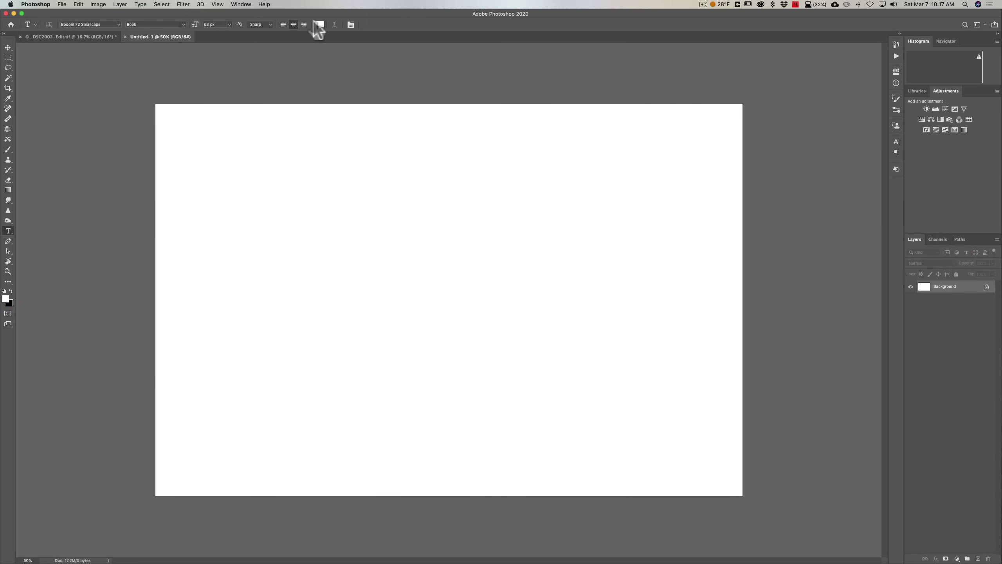
Set the text color to black (000000).
{"action": "left_click", "coordinate": [317, 25]}
{"action": "type", "text": "000000"}
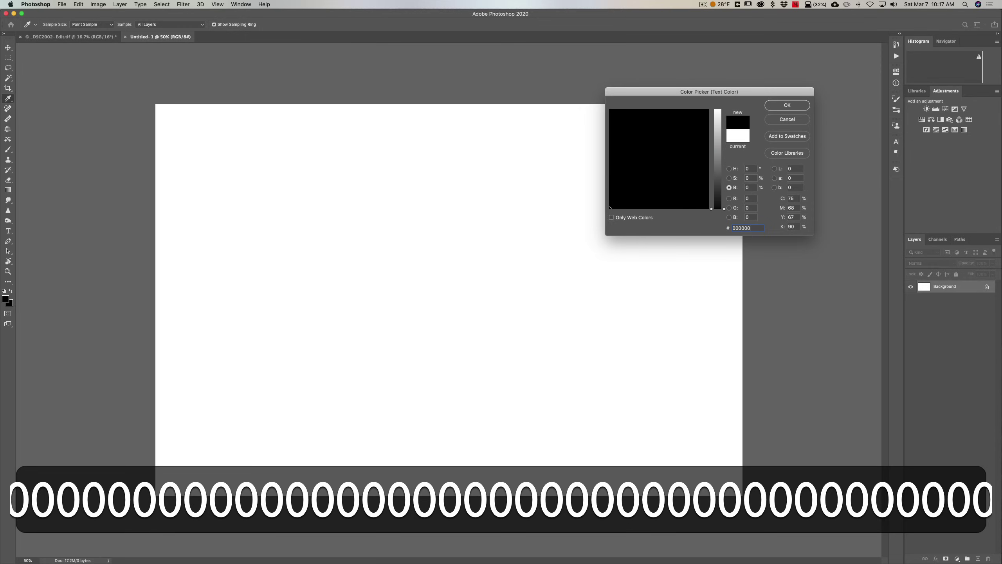
{"action": "left_click", "coordinate": [788, 105]}
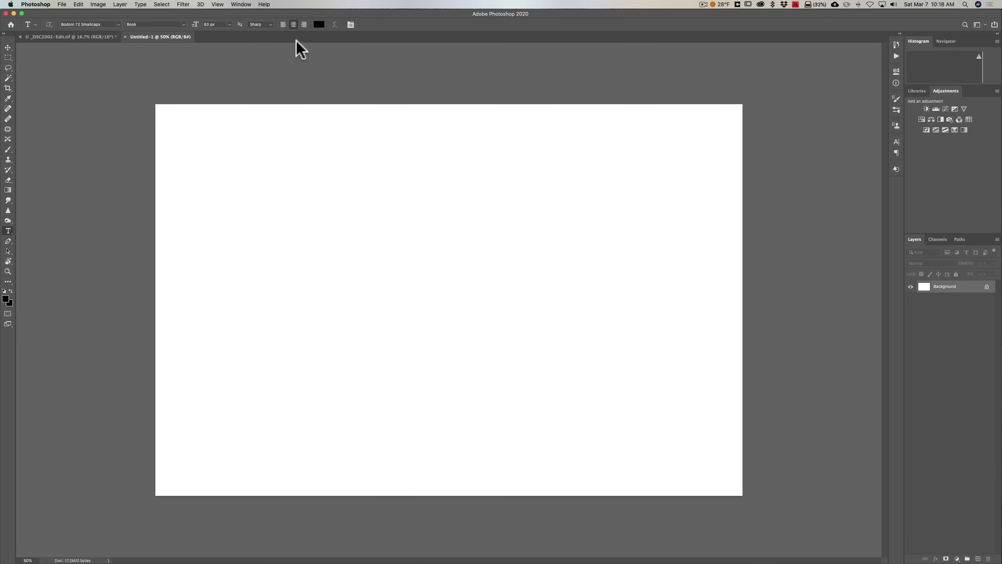
Choose Strong Farmhouse as the font for the type.
{"action": "left_click", "coordinate": [119, 24]}
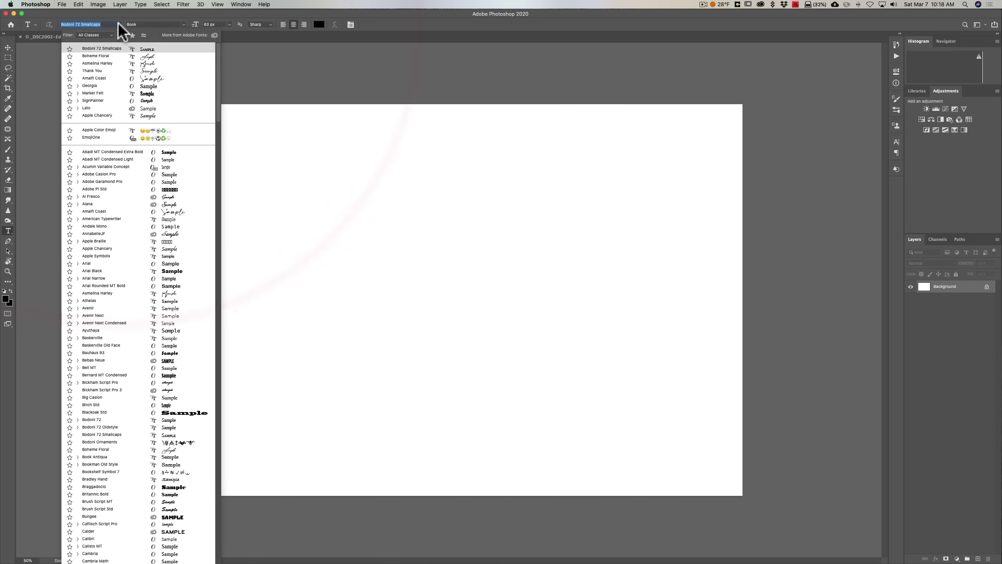
{"action": "scroll", "coordinate": [112, 273], "scroll_direction": "down", "scroll_amount": 15}
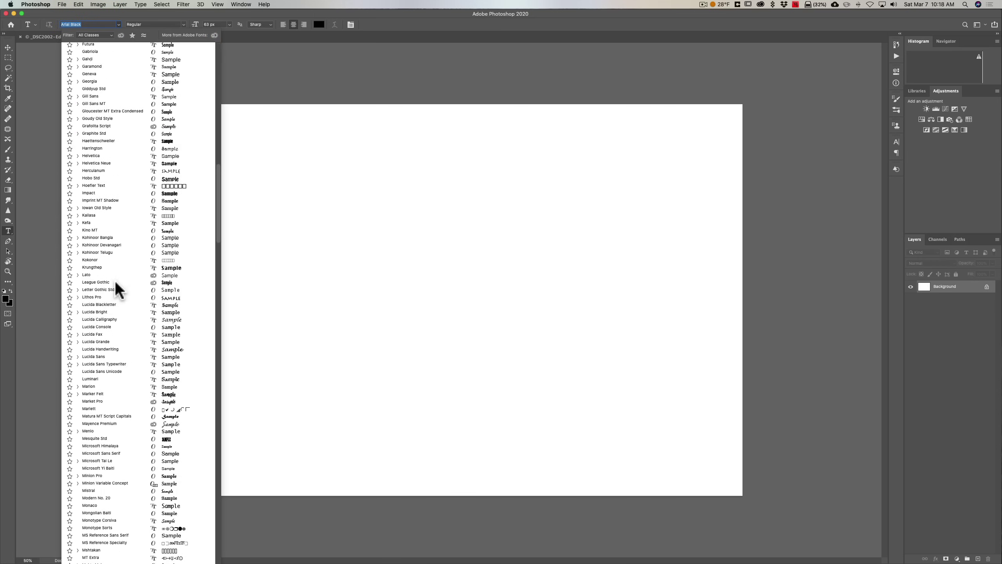
{"action": "scroll", "coordinate": [110, 327], "scroll_direction": "down", "scroll_amount": 20}
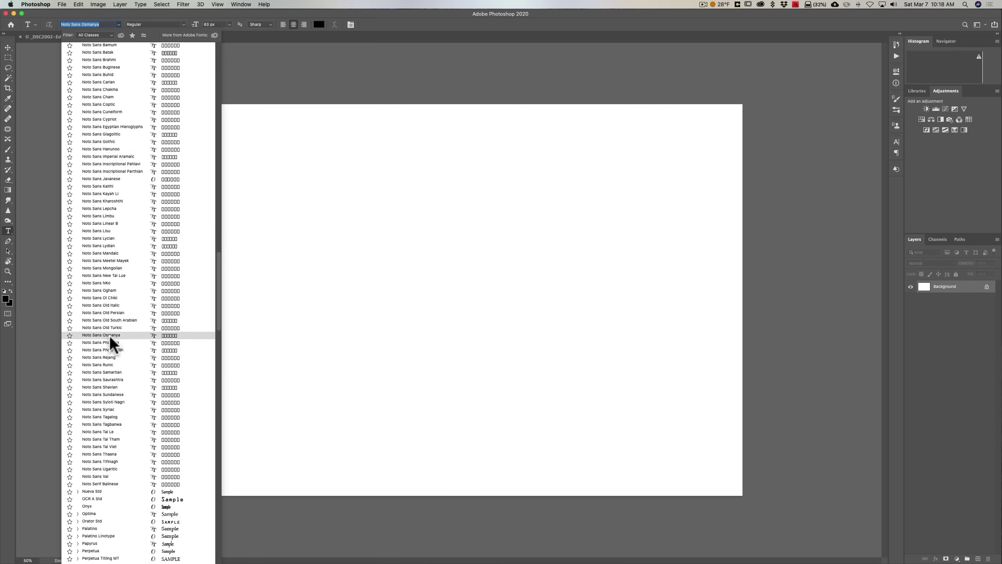
{"action": "scroll", "coordinate": [105, 410], "scroll_direction": "down", "scroll_amount": 3}
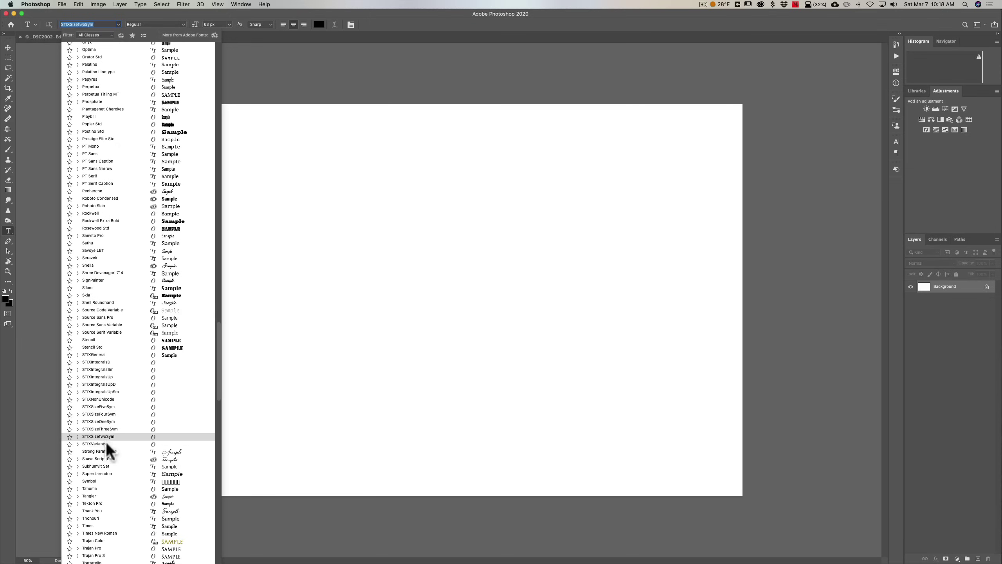
{"action": "left_click", "coordinate": [104, 451]}
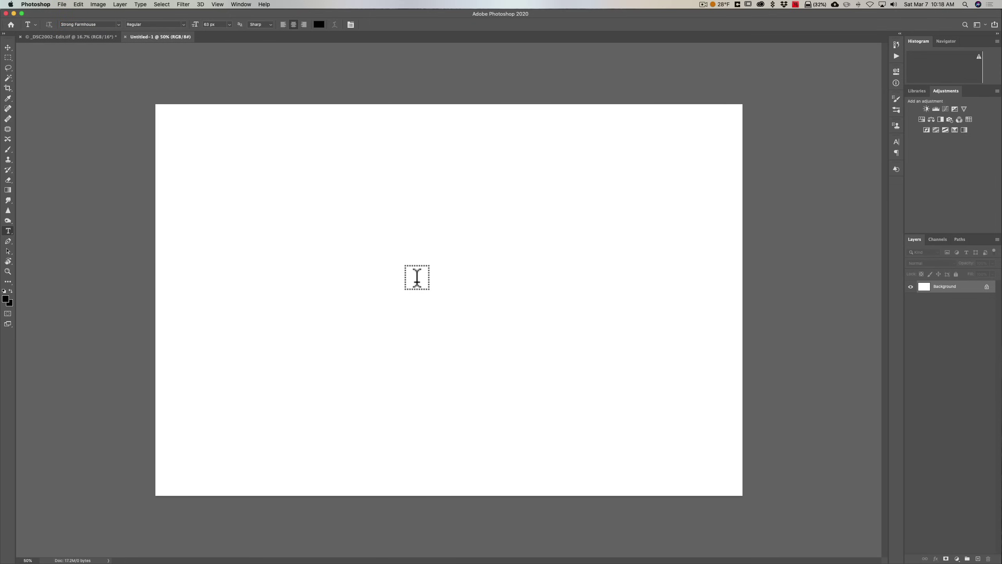
Add a line of point text with the photographer's full name near the middle of the canvas and commit it.
{"action": "left_click", "coordinate": [417, 280]}
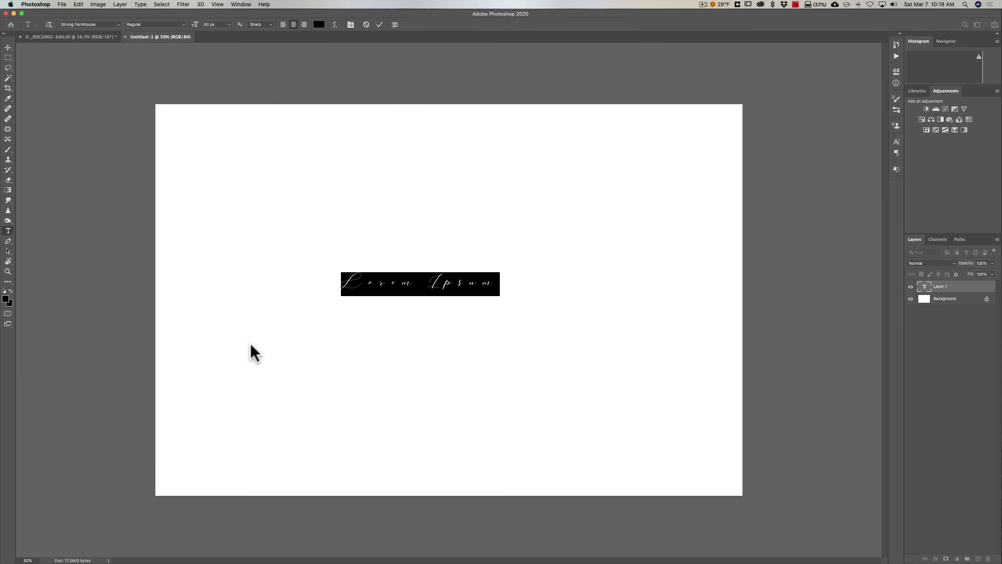
{"action": "type", "text": "Anthony"}
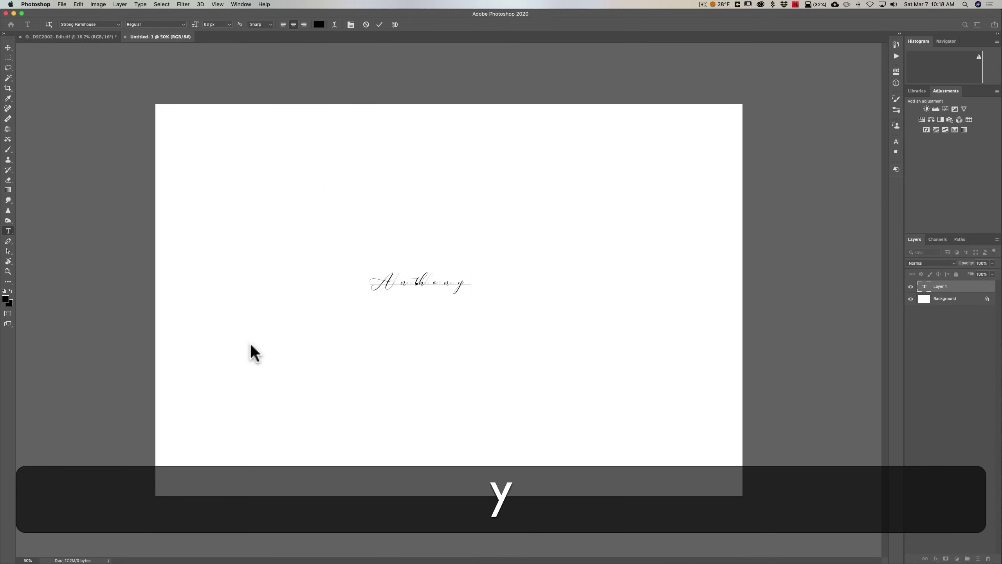
{"action": "type", "text": " Morganti"}
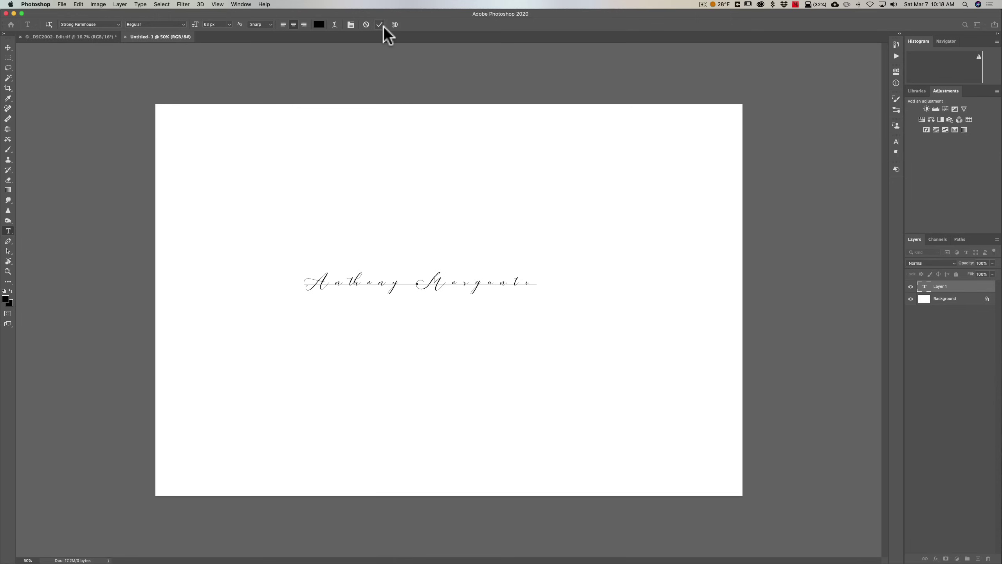
{"action": "left_click", "coordinate": [379, 25]}
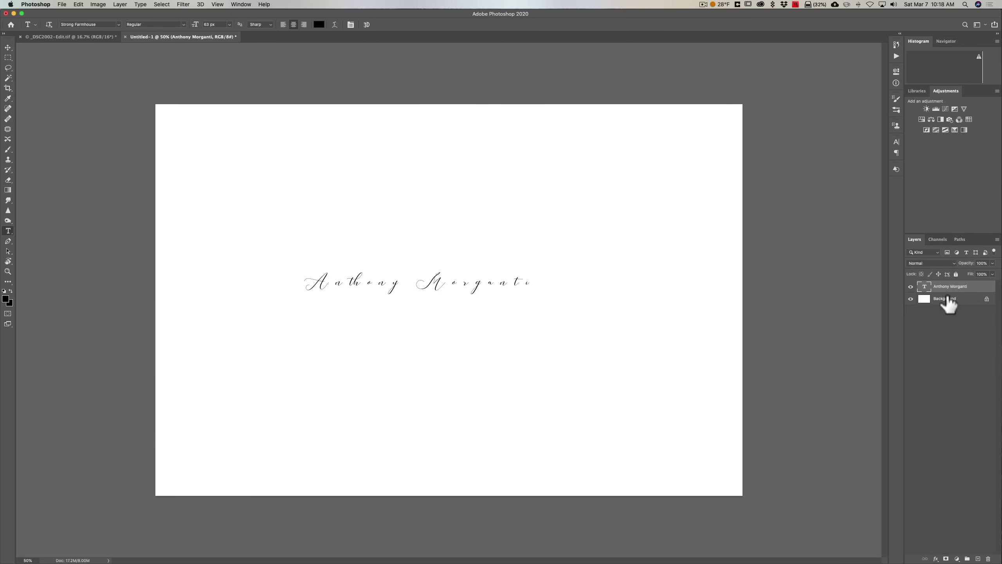
Enlarge the name text to 159 px and move it slightly right so its first letter lies fully on the canvas.
{"action": "double_click", "coordinate": [924, 287]}
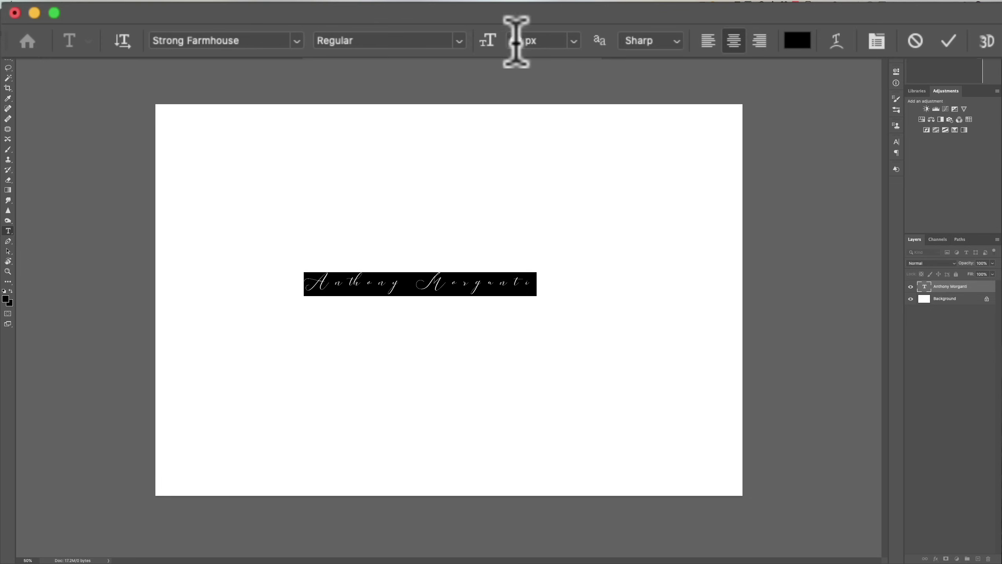
{"action": "left_click", "coordinate": [573, 38]}
{"action": "left_click", "coordinate": [567, 37]}
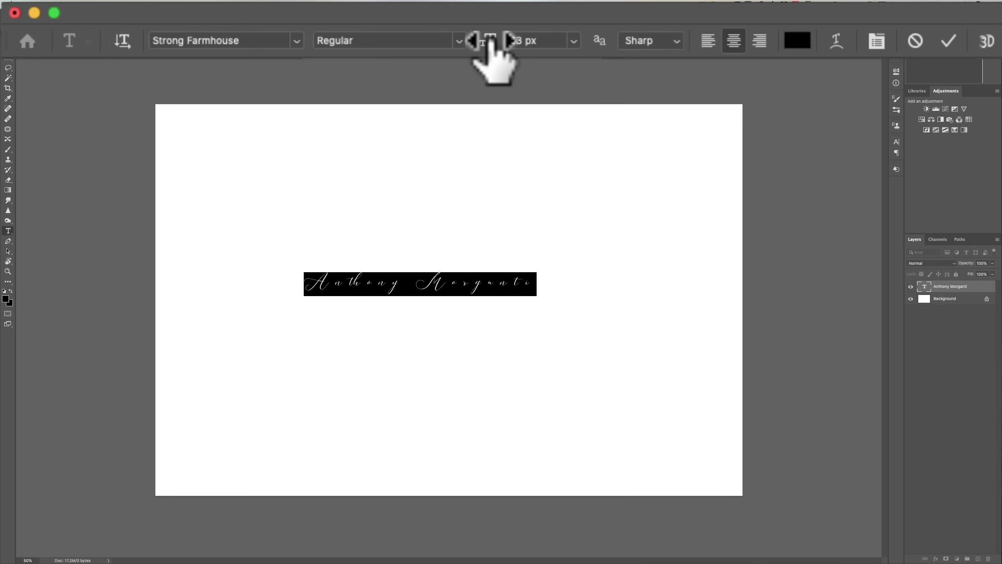
{"action": "left_click_drag", "start_coordinate": [491, 41], "coordinate": [583, 43]}
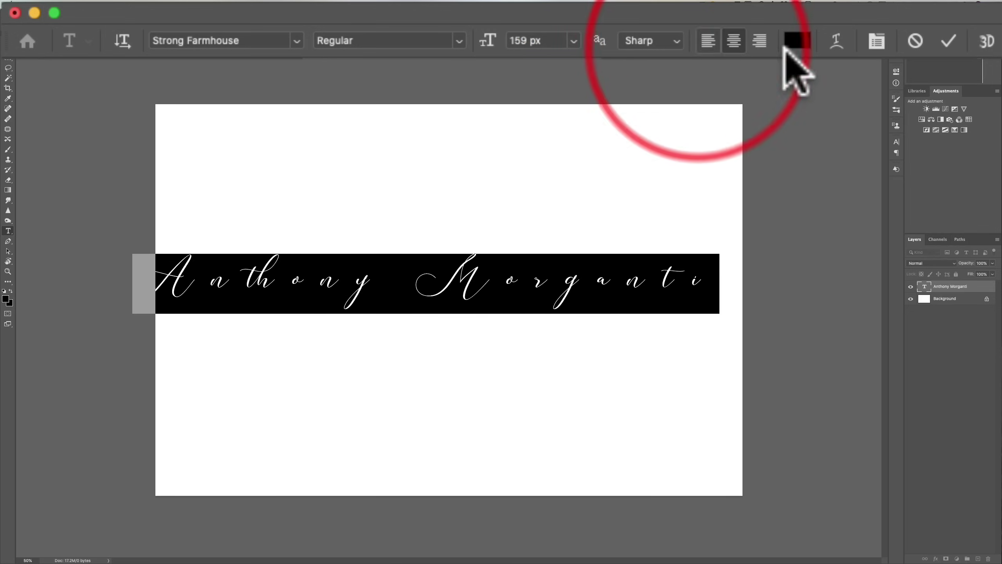
{"action": "left_click", "coordinate": [949, 40]}
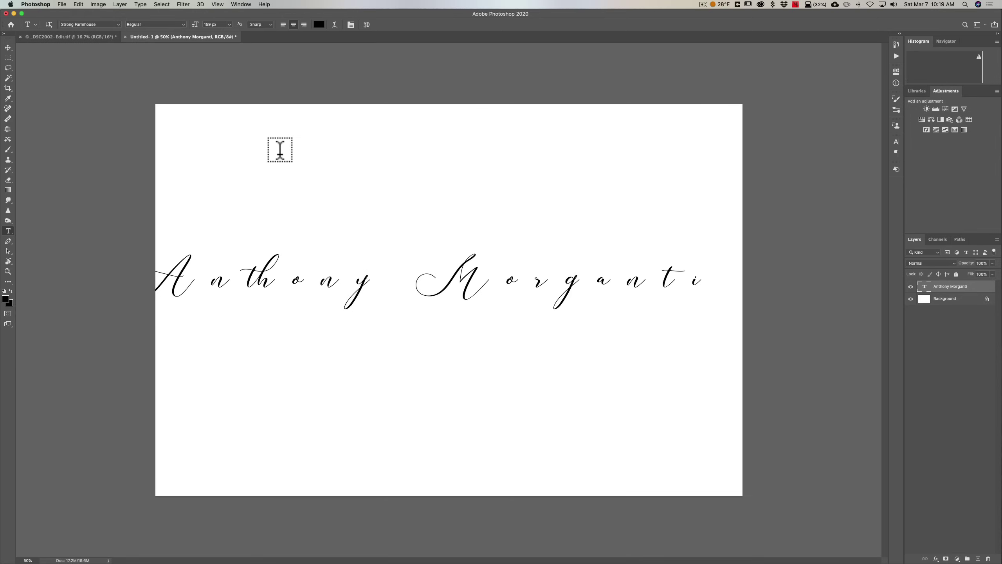
{"action": "key", "text": "v"}
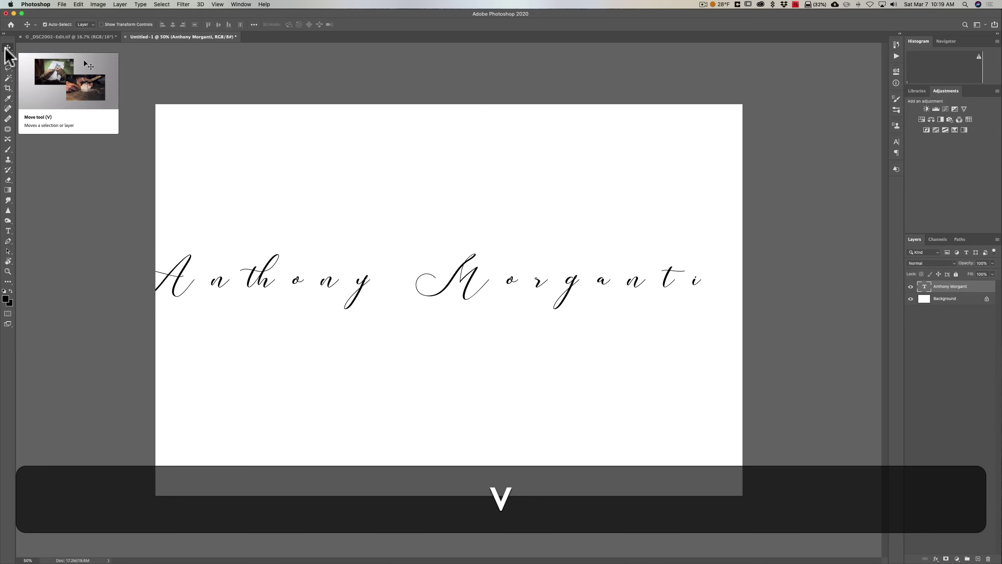
{"action": "left_click_drag", "start_coordinate": [361, 279], "coordinate": [399, 285]}
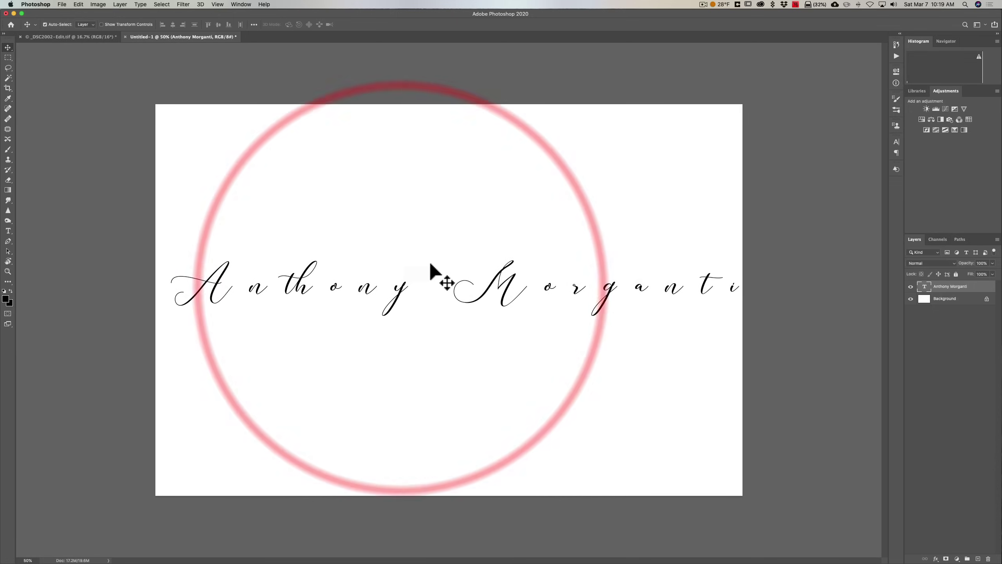
Compare the name text's letter spacing with the Strong Farmhouse preview on the dafont page in the browser, and return to Photoshop.
{"action": "key", "text": "ctrl+Right"}
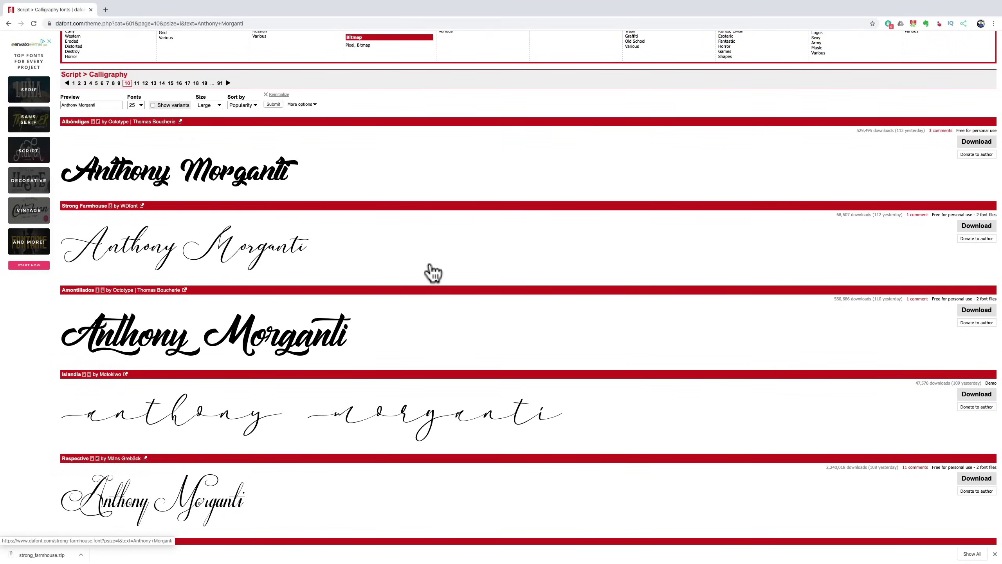
{"action": "key", "text": "ctrl+Left"}
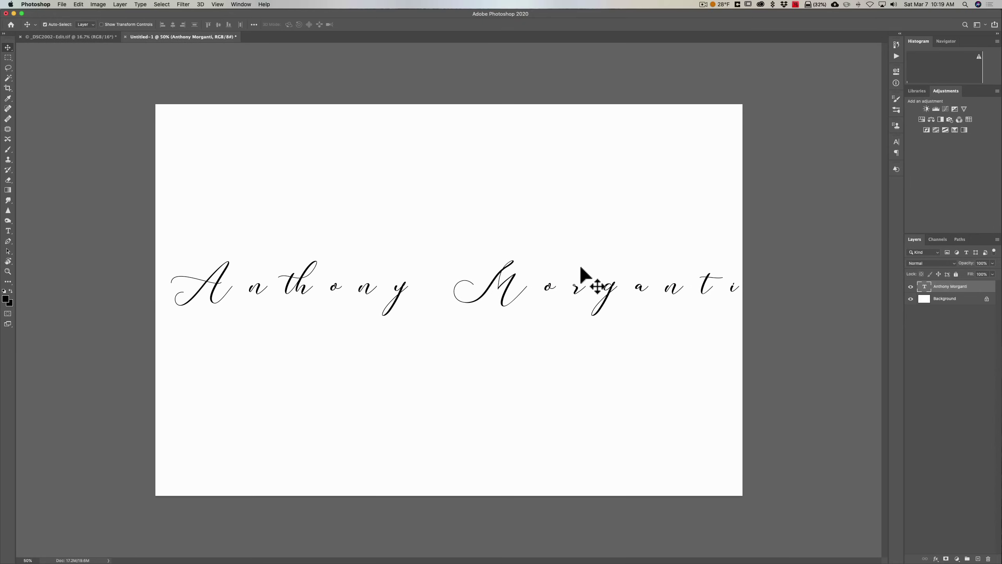
{"action": "key", "text": "ctrl+Right"}
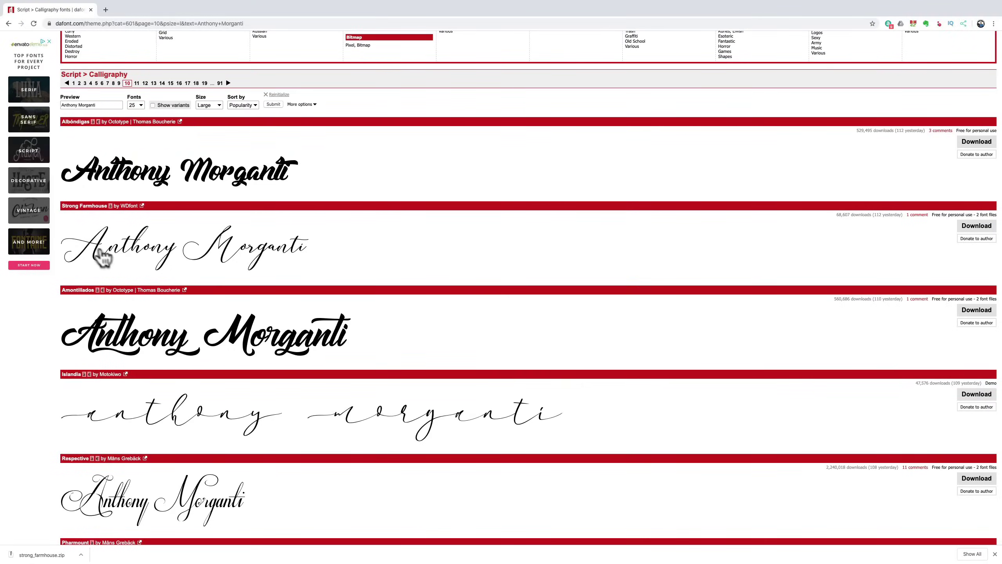
{"action": "key", "text": "ctrl+Left"}
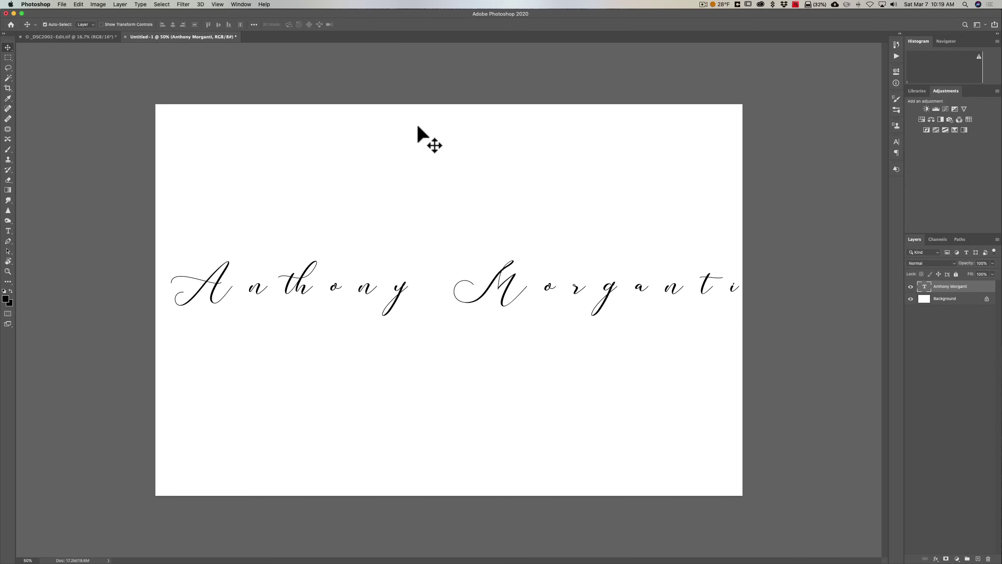
Tighten the kerning between the first and second letters of the first name until their strokes join.
{"action": "key", "text": "t"}
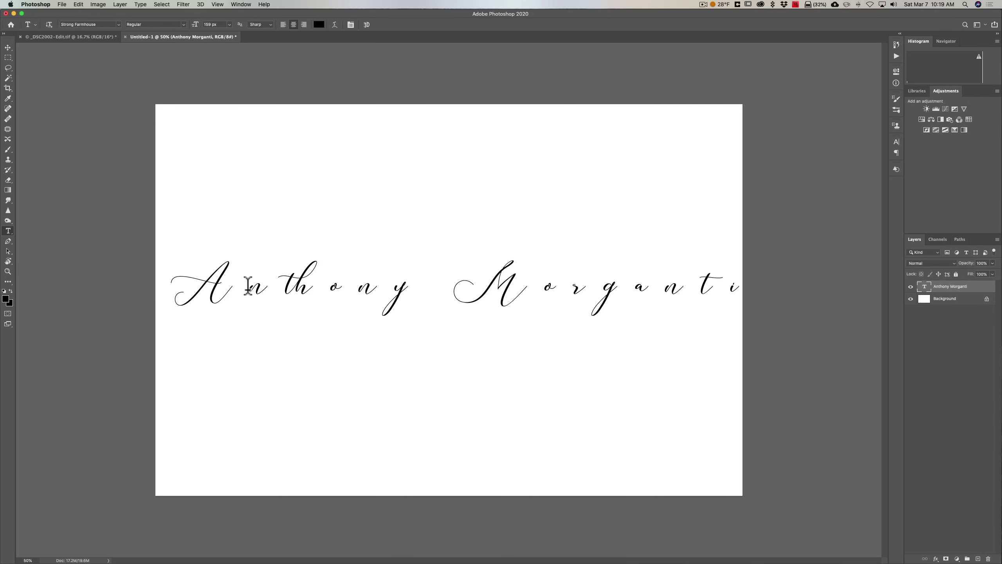
{"action": "left_click", "coordinate": [247, 285]}
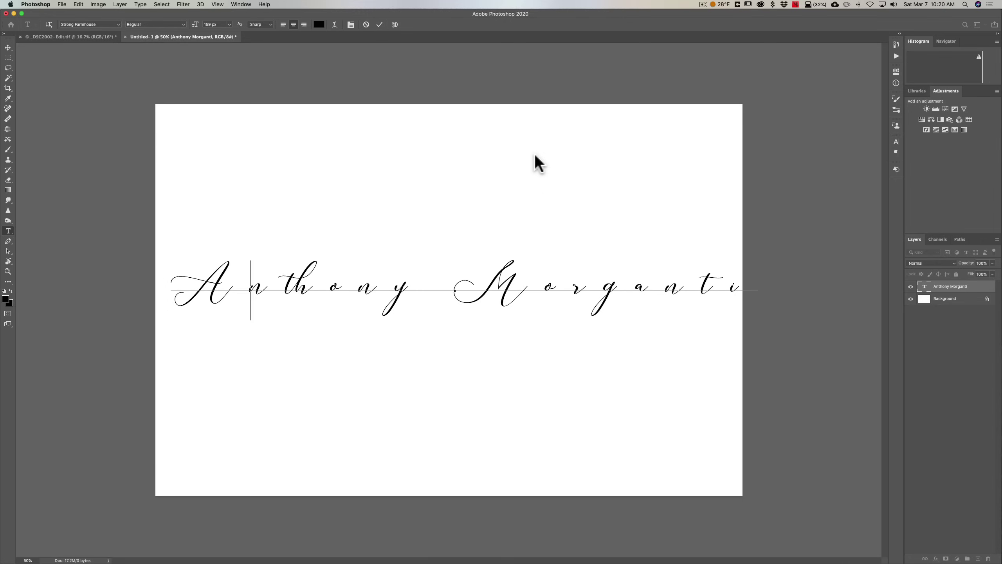
{"action": "key", "text": "alt"}
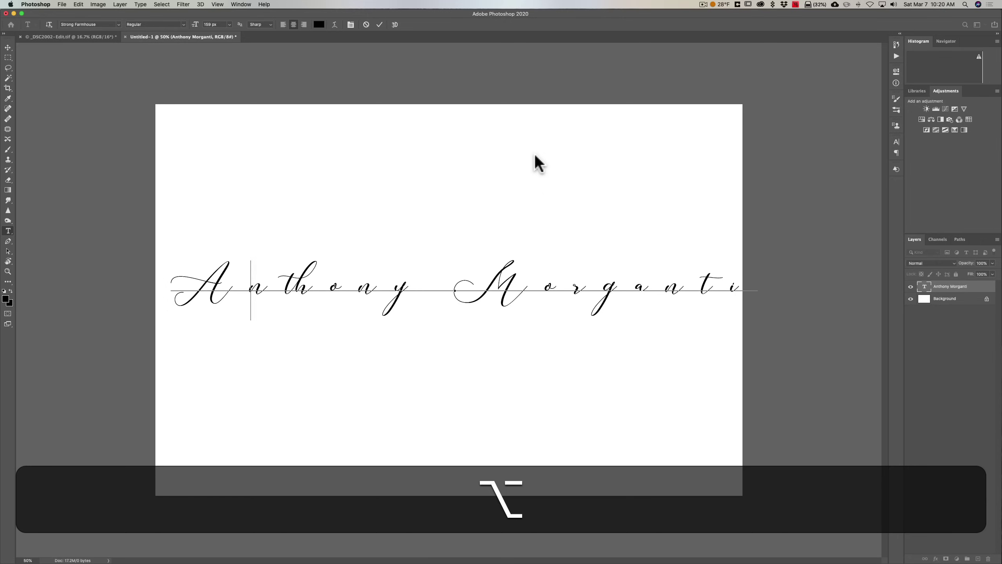
{"action": "key", "text": "alt+Left"}
{"action": "key", "text": "alt+Left"}
{"action": "key", "text": "alt+Left"}
{"action": "key", "text": "alt+Left"}
{"action": "key", "text": "alt+Left"}
{"action": "key", "text": "alt+Left"}
{"action": "key", "text": "alt+Left"}
{"action": "key", "text": "alt+Left"}
{"action": "key", "text": "alt+Left"}
{"action": "key", "text": "alt+Left"}
{"action": "key", "text": "alt+Left"}
{"action": "key", "text": "alt+Left"}
{"action": "key", "text": "alt+Left"}
{"action": "key", "text": "alt+Left"}
{"action": "key", "text": "alt+Left"}
{"action": "key", "text": "alt+Left"}
{"action": "key", "text": "alt+Left"}
{"action": "key", "text": "alt+Left"}
{"action": "key", "text": "alt+Right"}
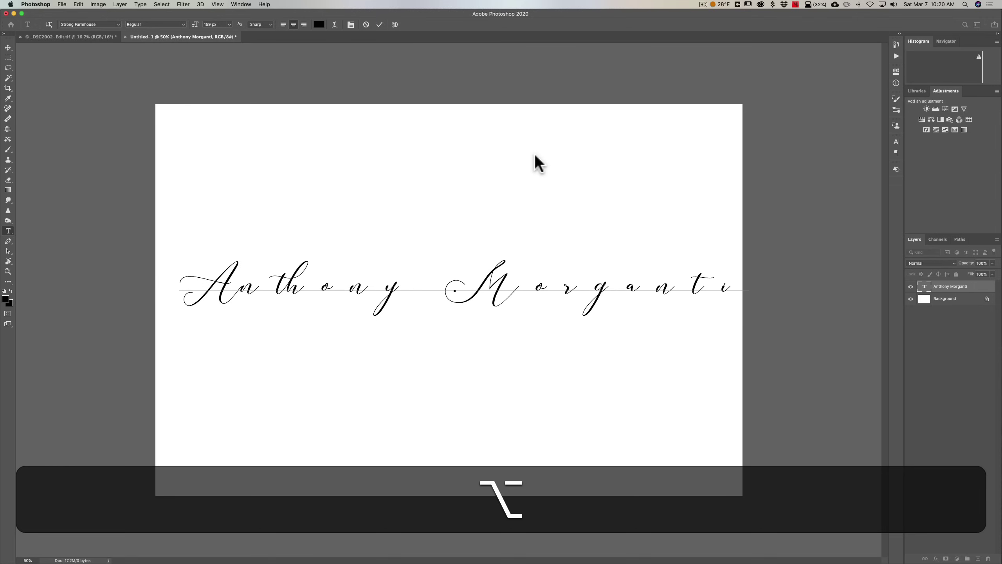
Tighten the kerning between the second and third letters of the first name until their strokes connect.
{"action": "left_click", "coordinate": [261, 258]}
{"action": "key", "text": "alt+Left"}
{"action": "key", "text": "alt+Left"}
{"action": "key", "text": "alt+Left"}
{"action": "key", "text": "alt+Left"}
{"action": "key", "text": "alt+Left"}
{"action": "key", "text": "alt+Left"}
{"action": "key", "text": "alt+Left"}
{"action": "key", "text": "alt+Left"}
{"action": "key", "text": "alt+Left"}
{"action": "key", "text": "alt+Left"}
{"action": "key", "text": "alt+Left"}
{"action": "key", "text": "alt+Left"}
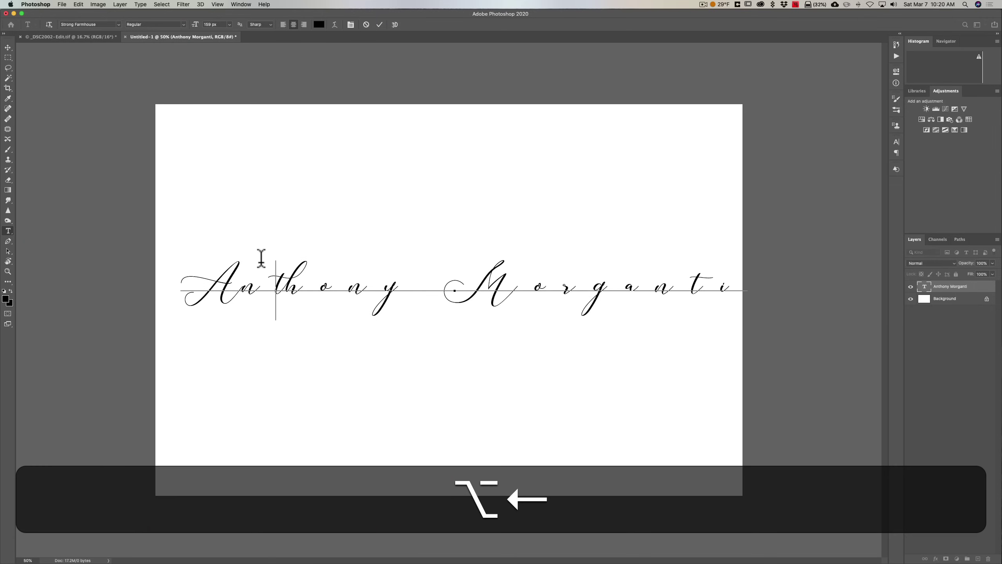
{"action": "key", "text": "alt+Left"}
{"action": "key", "text": "alt+Left"}
{"action": "key", "text": "alt+Left"}
{"action": "key", "text": "alt+Left"}
{"action": "key", "text": "alt+Left"}
{"action": "key", "text": "alt+Left"}
{"action": "key", "text": "alt+Left"}
{"action": "key", "text": "alt+Left"}
{"action": "key", "text": "alt+Left"}
{"action": "key", "text": "alt+Left"}
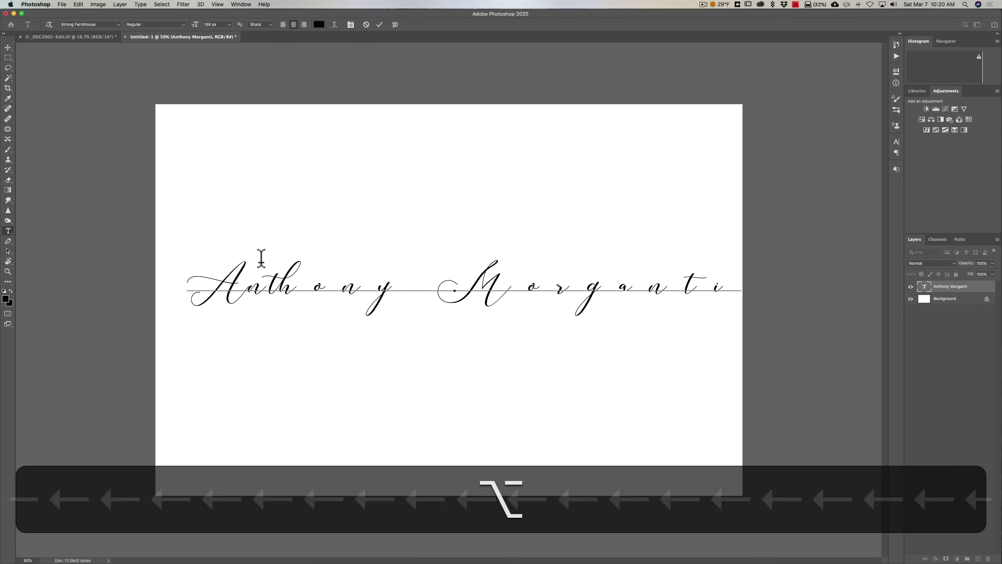
{"action": "key", "text": "alt+Left"}
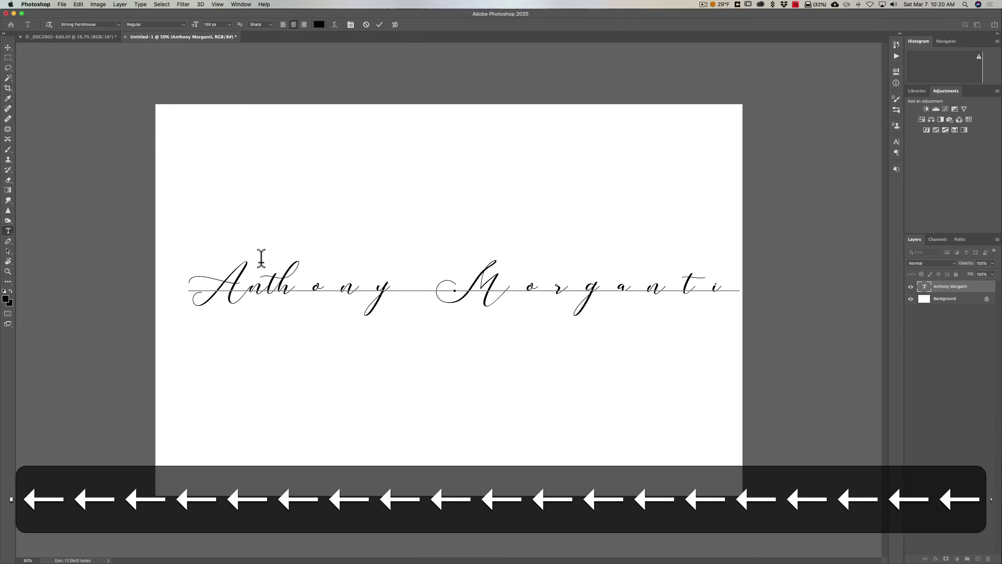
{"action": "key", "text": "alt+Left"}
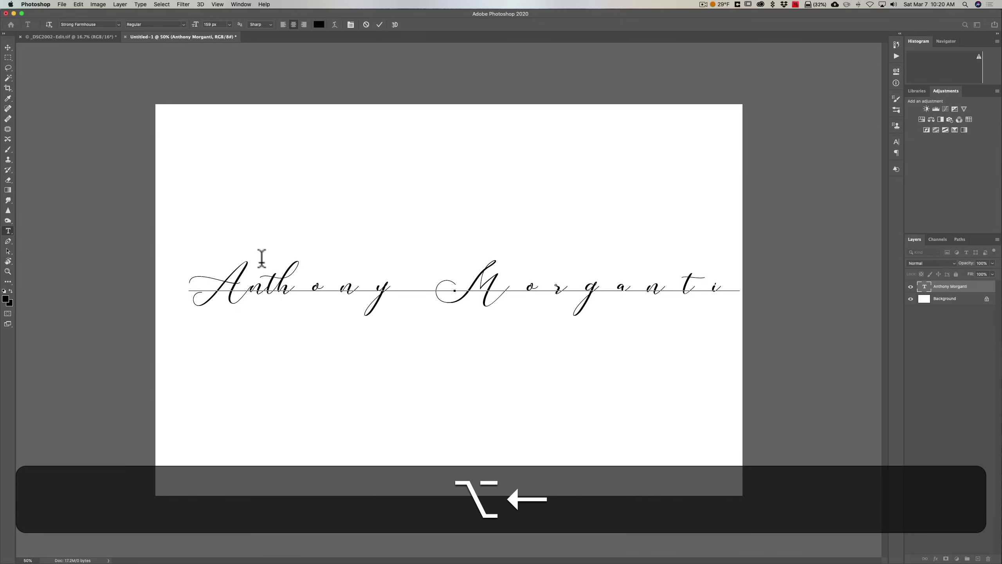
Tighten the kerning between the fourth and fifth letters of the first name until their strokes connect.
{"action": "left_click", "coordinate": [313, 283]}
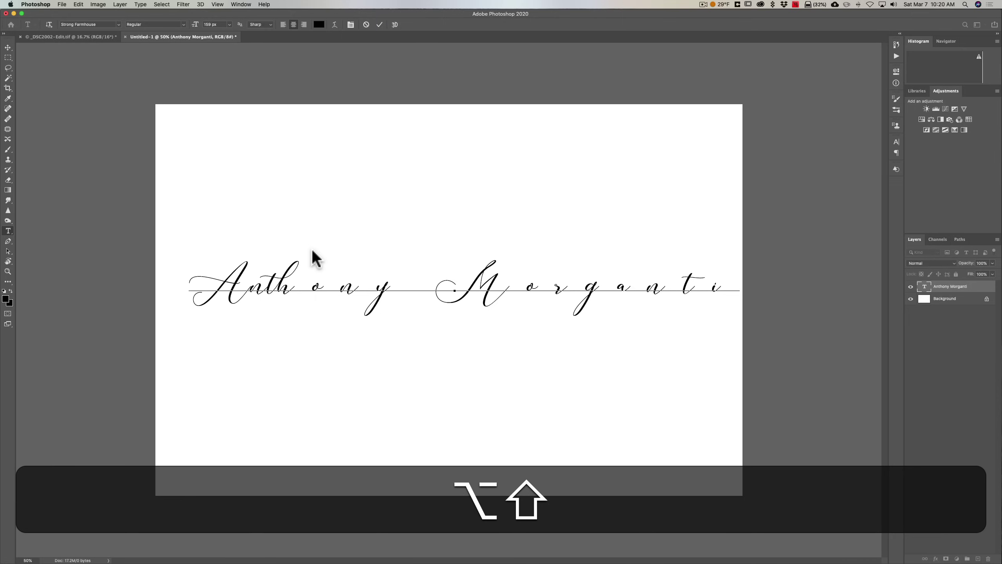
{"action": "key", "text": "alt+shift+Left"}
{"action": "key", "text": "alt+shift+Left"}
{"action": "key", "text": "alt+shift+Left"}
{"action": "key", "text": "alt+shift+Left"}
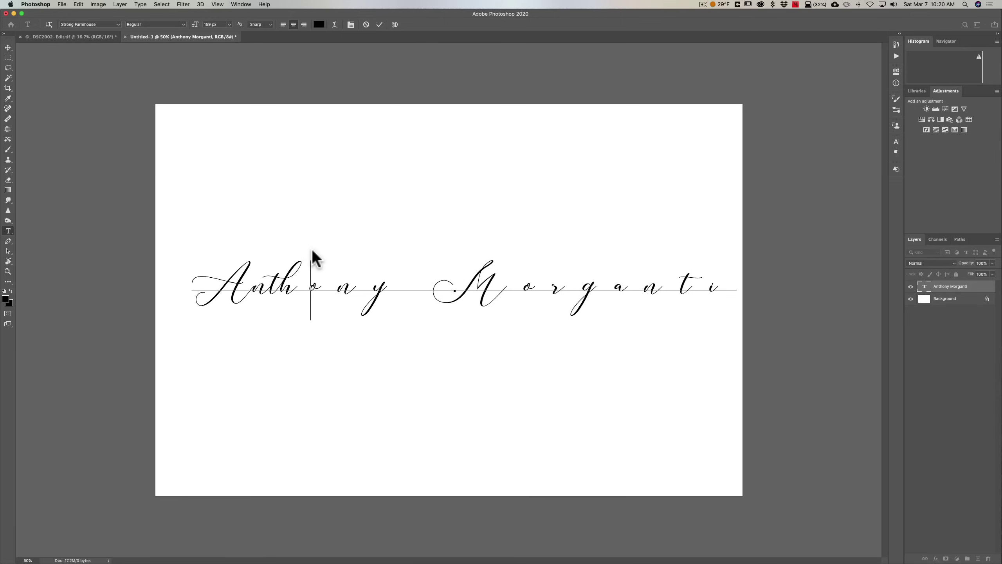
{"action": "key", "text": "alt+shift+Left"}
{"action": "key", "text": "alt+shift+Left"}
{"action": "key", "text": "alt+shift+Left"}
{"action": "key", "text": "alt+shift+Left"}
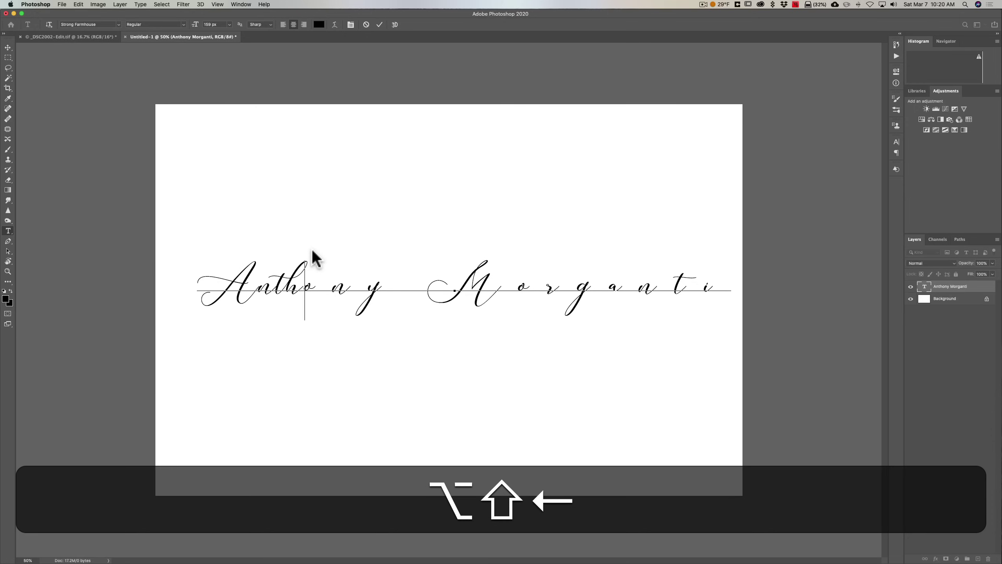
{"action": "key", "text": "alt+shift+Left"}
{"action": "key", "text": "alt+shift+Left"}
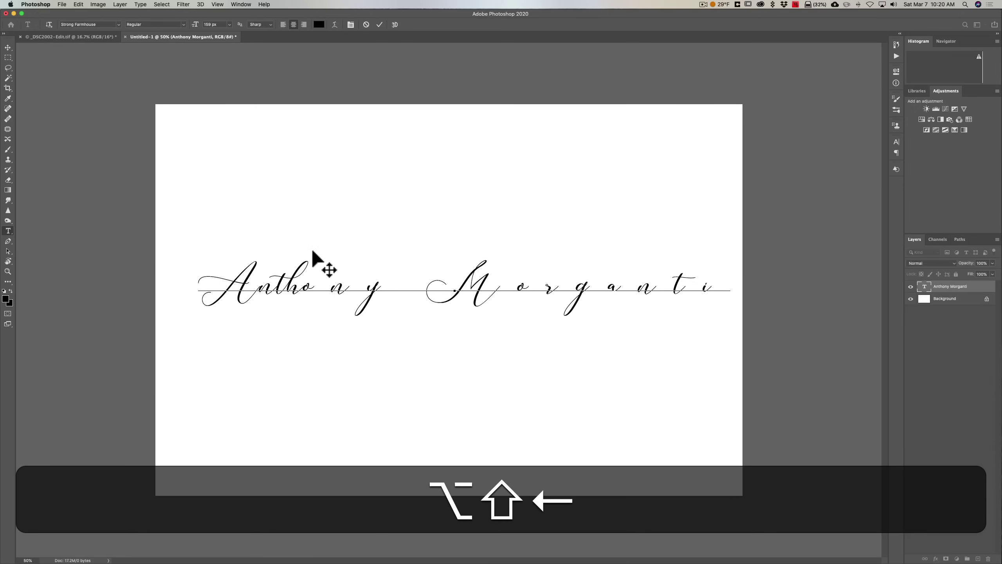
Tighten the kerning between the fifth and sixth letters of the first name until their strokes connect.
{"action": "left_click", "coordinate": [332, 286]}
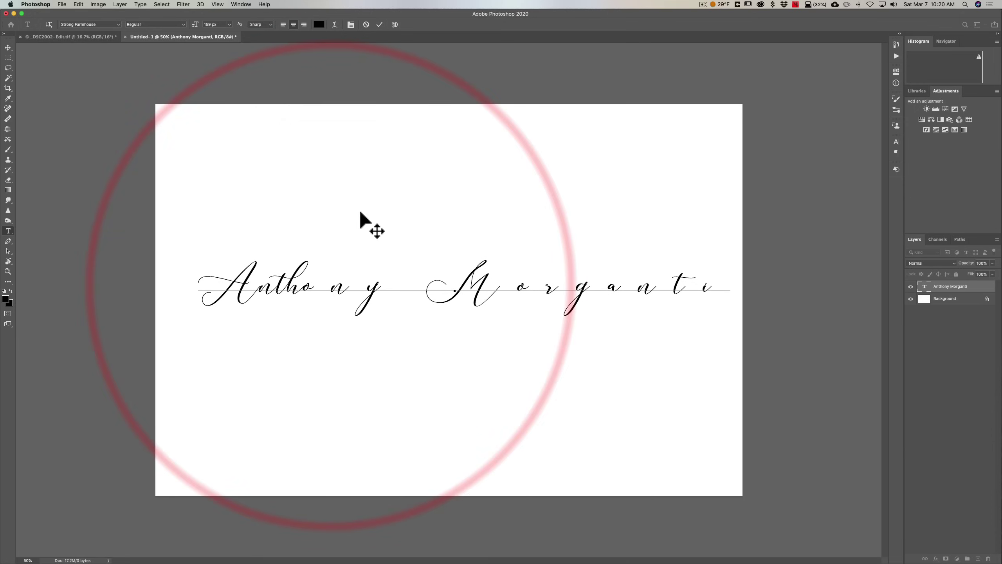
{"action": "key", "text": "alt+Left"}
{"action": "key", "text": "alt+Left"}
{"action": "key", "text": "alt+Left"}
{"action": "key", "text": "alt+Left"}
{"action": "key", "text": "alt+Left"}
{"action": "key", "text": "alt+Left"}
{"action": "key", "text": "alt+Left"}
{"action": "key", "text": "alt+Left"}
{"action": "key", "text": "alt+shift+Left"}
{"action": "key", "text": "alt+shift+Left"}
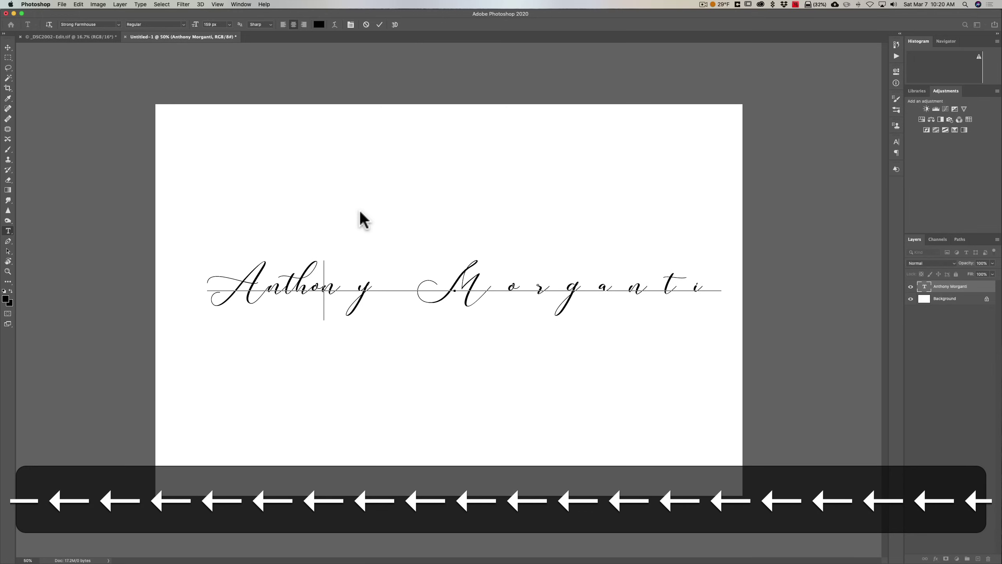
Tighten the kerning between the sixth and seventh letters of the first name until the last letter joins.
{"action": "left_click", "coordinate": [358, 288]}
{"action": "key", "text": "alt+shift+Left"}
{"action": "key", "text": "alt+Left"}
{"action": "key", "text": "alt+Left"}
{"action": "key", "text": "alt+Left"}
{"action": "key", "text": "alt+Left"}
{"action": "key", "text": "alt+Left"}
{"action": "key", "text": "alt+Left"}
{"action": "key", "text": "alt+Left"}
{"action": "key", "text": "alt+Left"}
{"action": "key", "text": "alt+Left"}
{"action": "key", "text": "alt+Left"}
{"action": "key", "text": "alt+Left"}
{"action": "key", "text": "alt+Left"}
{"action": "key", "text": "alt+Left"}
{"action": "key", "text": "alt+Left"}
{"action": "key", "text": "alt+Left"}
{"action": "key", "text": "alt+Left"}
{"action": "key", "text": "alt+Left"}
{"action": "key", "text": "alt+Left"}
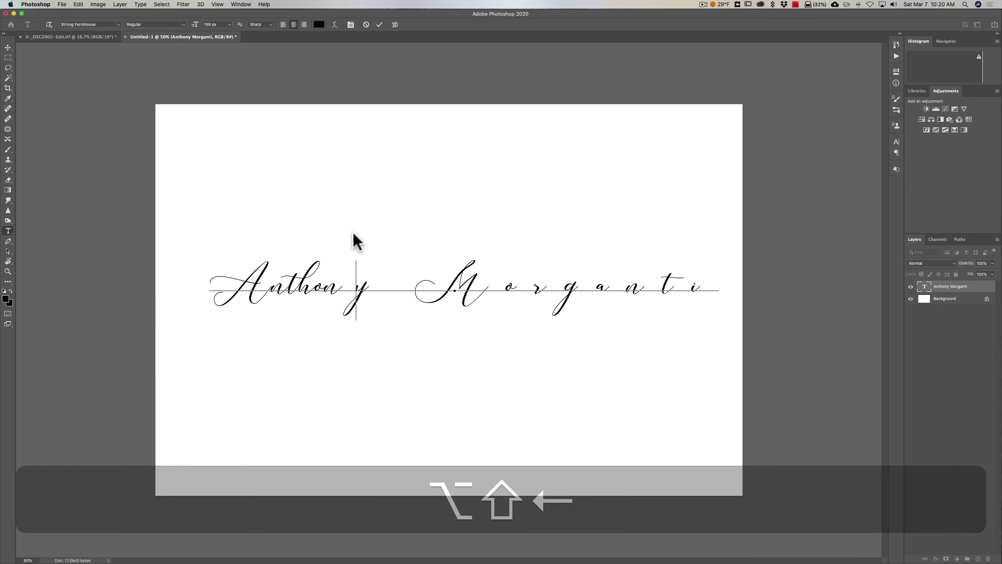
{"action": "key", "text": "alt+Left"}
{"action": "key", "text": "alt+Left"}
{"action": "key", "text": "alt+Left"}
{"action": "key", "text": "alt+Left"}
{"action": "key", "text": "alt+Left"}
{"action": "key", "text": "alt+Left"}
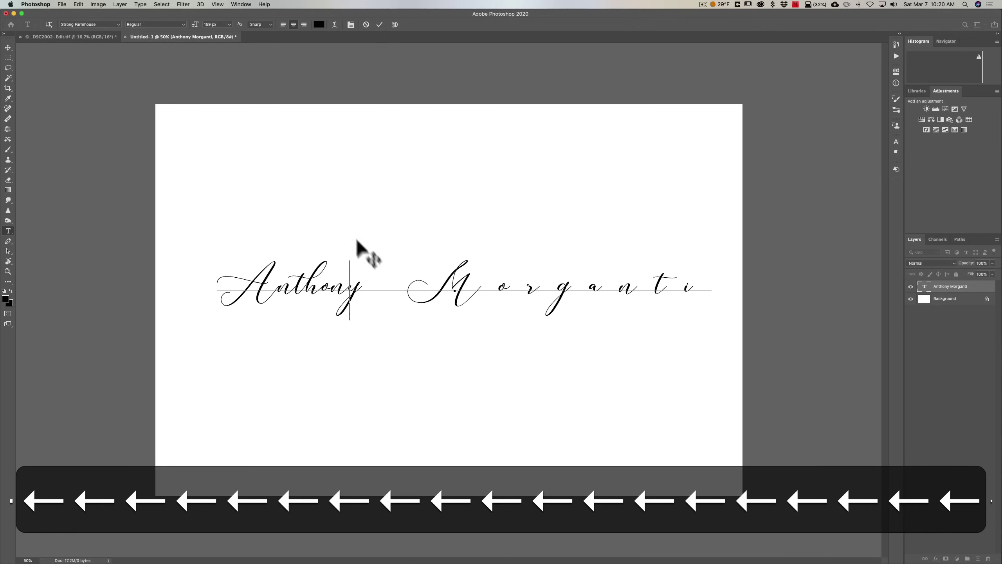
Narrow the gap between the first name and the surname by tightening the kerning before the surname's first letter.
{"action": "left_click", "coordinate": [407, 284]}
{"action": "key", "text": "alt+shift+Left"}
{"action": "key", "text": "alt+shift+Left"}
{"action": "key", "text": "alt+shift+Left"}
{"action": "key", "text": "alt+shift+Left"}
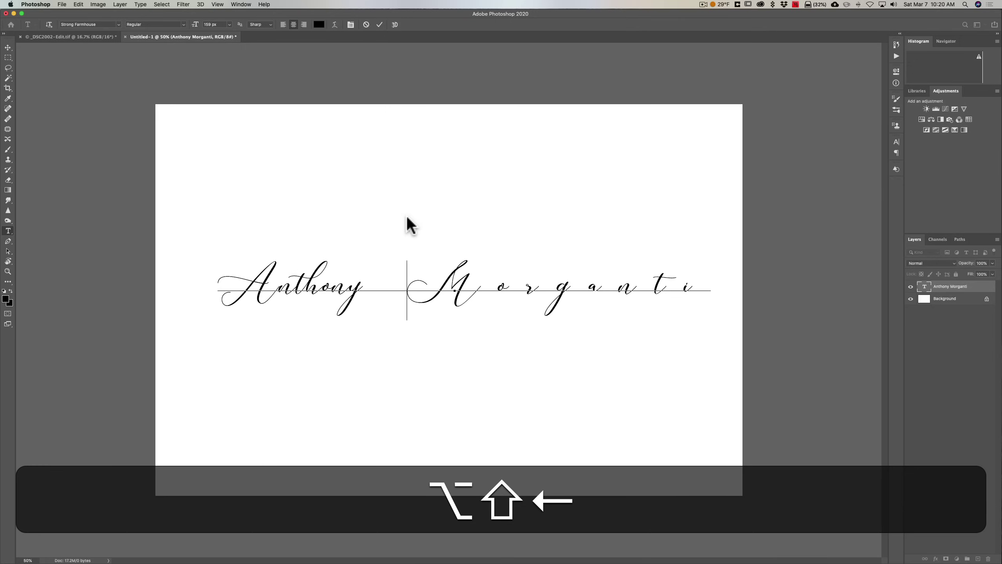
{"action": "key", "text": "alt+shift+Left"}
{"action": "key", "text": "alt+shift+Left"}
{"action": "key", "text": "alt+shift+Left"}
{"action": "key", "text": "alt+shift+Left"}
{"action": "key", "text": "alt+shift+Left"}
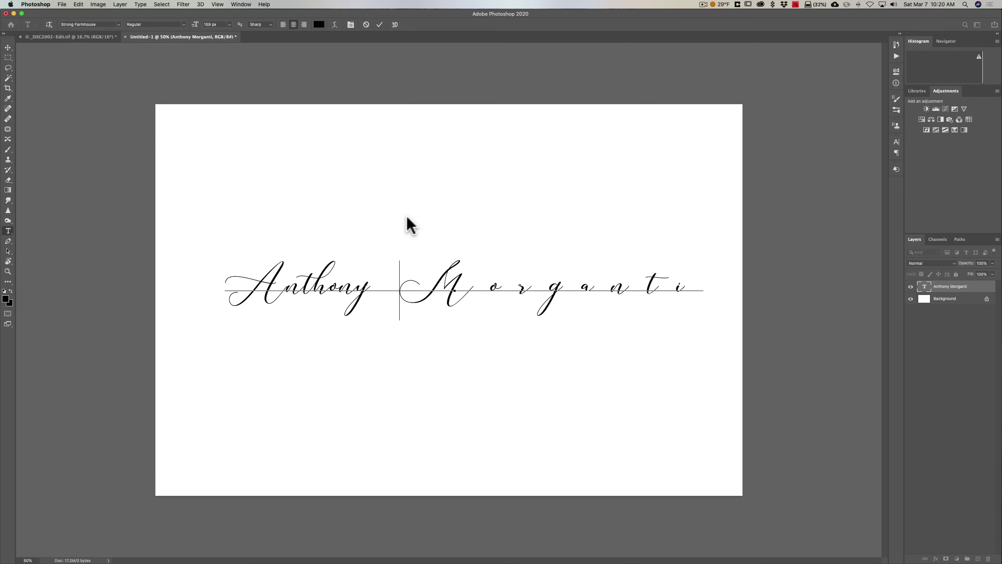
{"action": "key", "text": "alt+shift+Left"}
{"action": "key", "text": "alt+shift+Left"}
{"action": "key", "text": "alt+shift+Left"}
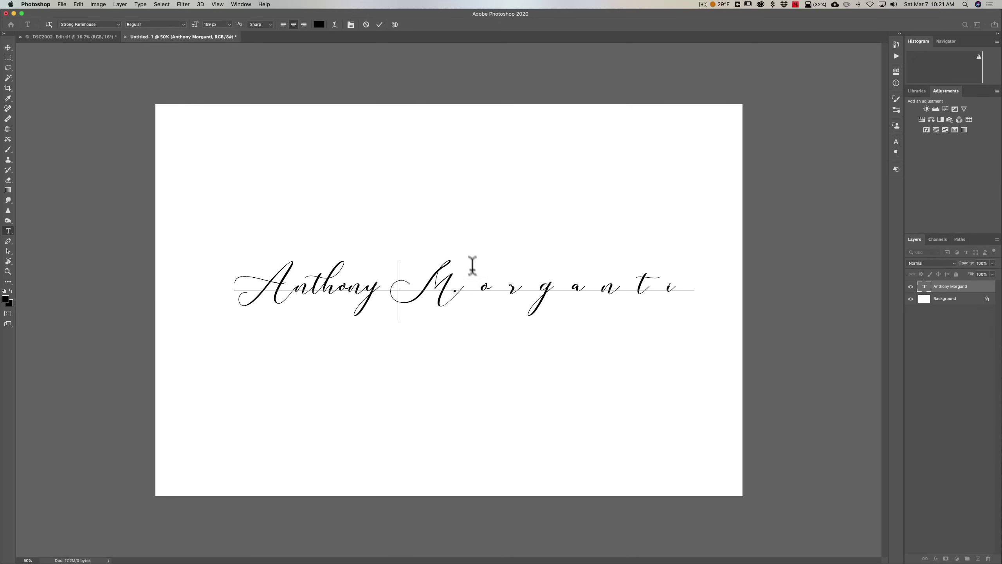
Tighten the kerning between the first and second letters of the surname to bring them closer together.
{"action": "left_click", "coordinate": [476, 288]}
{"action": "key", "text": "alt+shift+Left"}
{"action": "key", "text": "alt+shift+Left"}
{"action": "key", "text": "alt+shift+Left"}
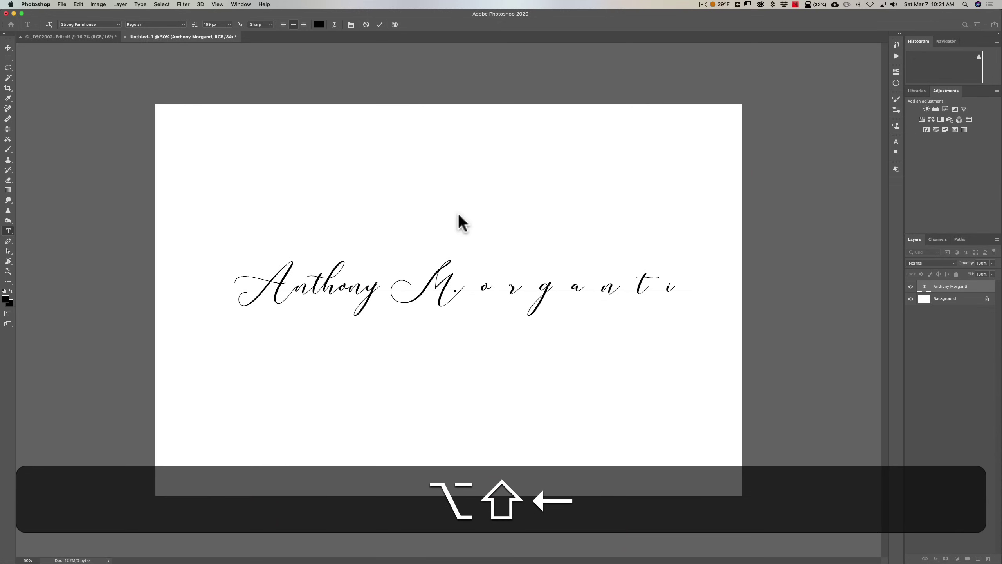
{"action": "key", "text": "alt+shift+Left"}
{"action": "key", "text": "alt+shift+Left"}
{"action": "key", "text": "alt+shift+Left"}
{"action": "key", "text": "alt+shift+Left"}
{"action": "key", "text": "alt+shift+Left"}
{"action": "key", "text": "alt+shift+Left"}
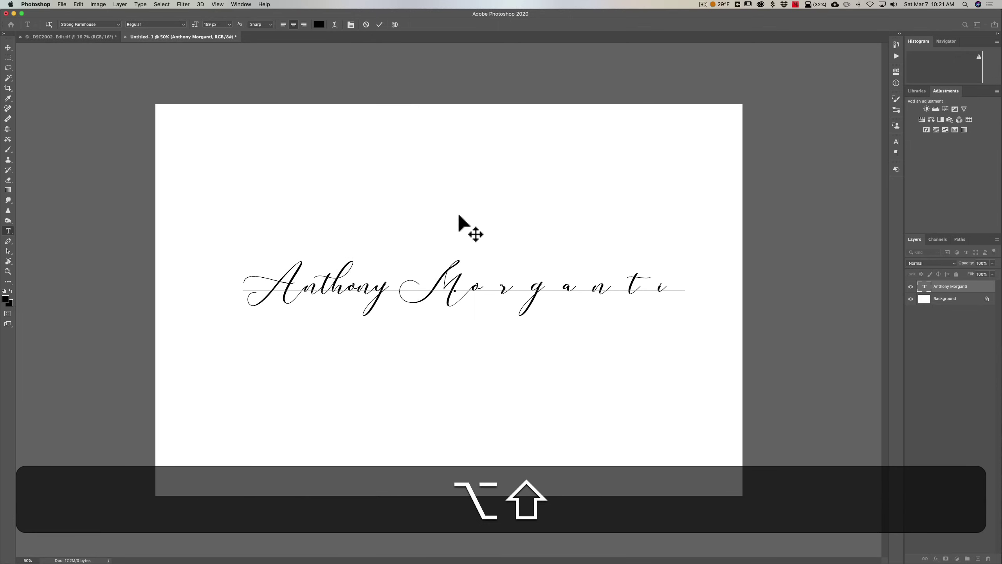
Show the character settings and set the kerning between the surname's second and third letters to -560.
{"action": "left_click", "coordinate": [495, 285]}
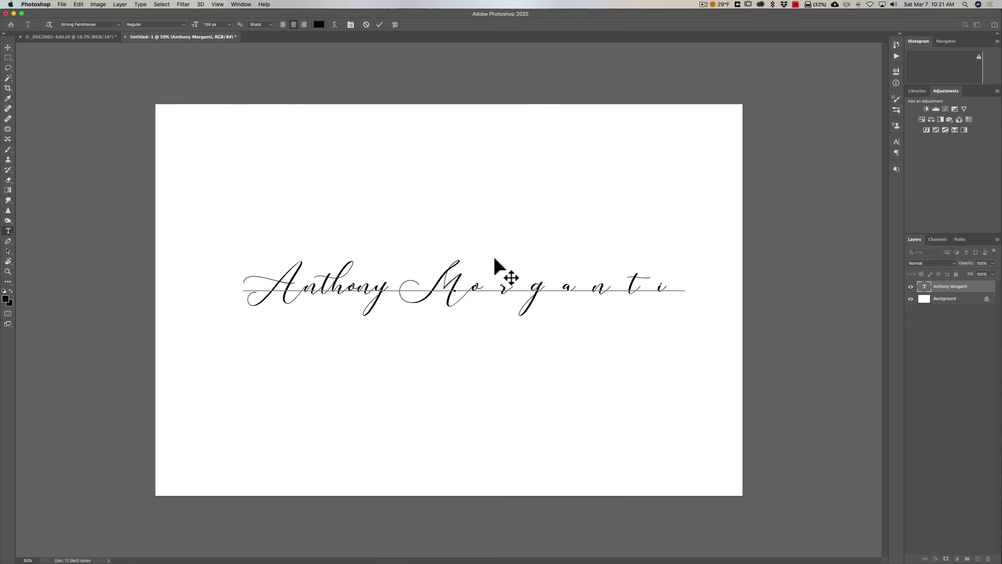
{"action": "left_click", "coordinate": [241, 4]}
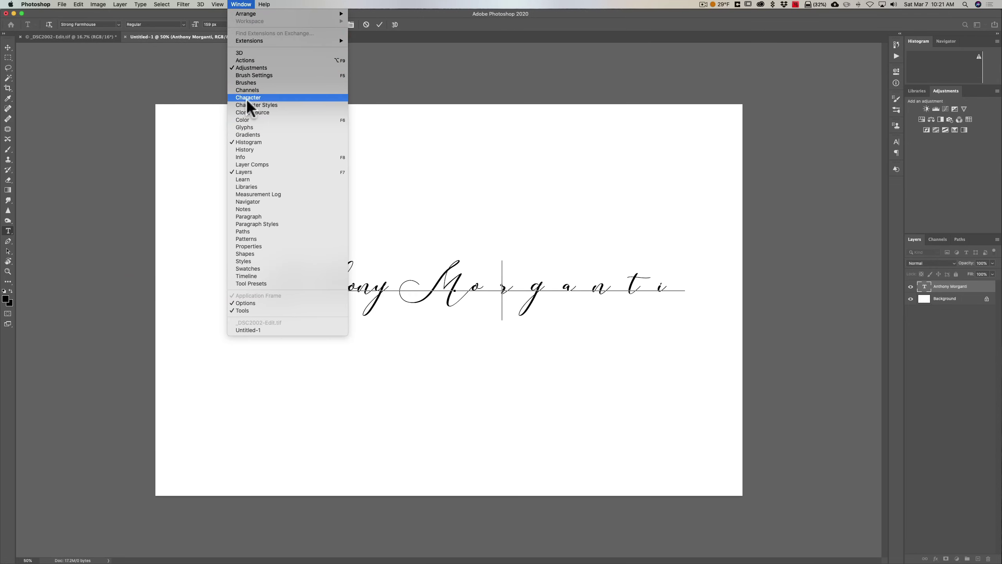
{"action": "left_click", "coordinate": [260, 97]}
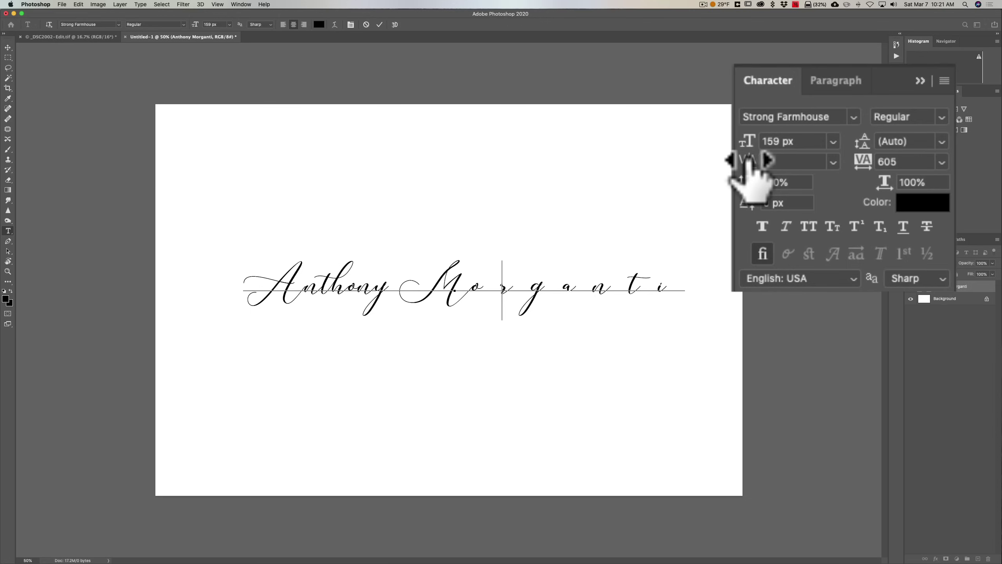
{"action": "left_click_drag", "start_coordinate": [749, 160], "coordinate": [699, 163]}
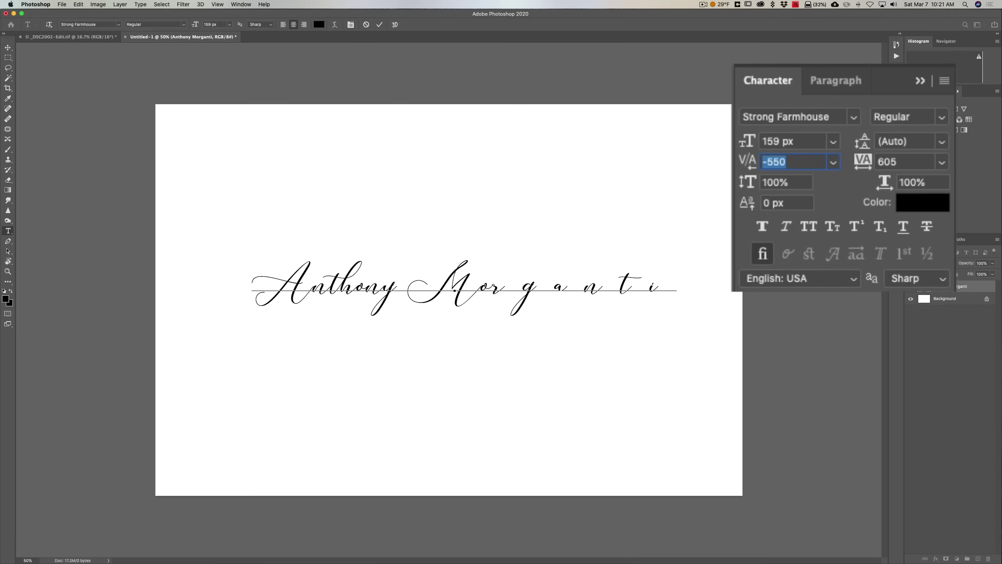
{"action": "key", "text": "Return"}
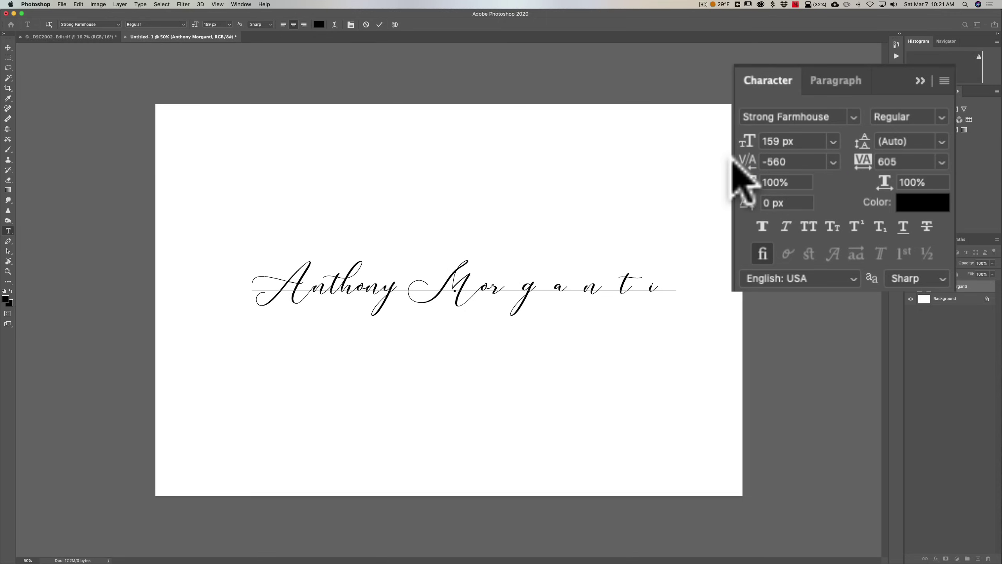
Compare the kerning values of several already tightened letter pairs in the first name and the surname.
{"action": "key", "text": "alt+Right"}
{"action": "key", "text": "alt+Right"}
{"action": "left_click", "coordinate": [472, 285]}
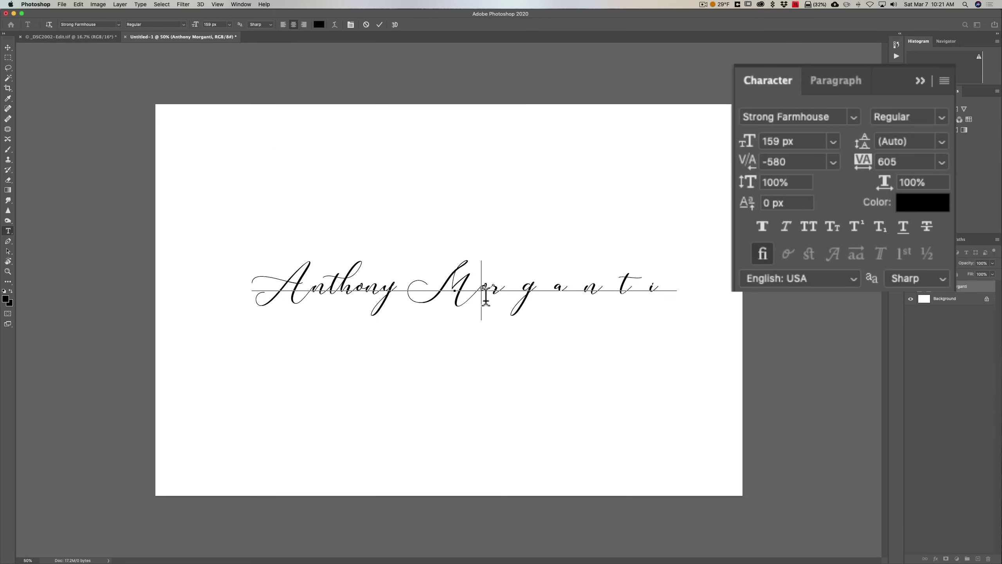
{"action": "left_click", "coordinate": [379, 282]}
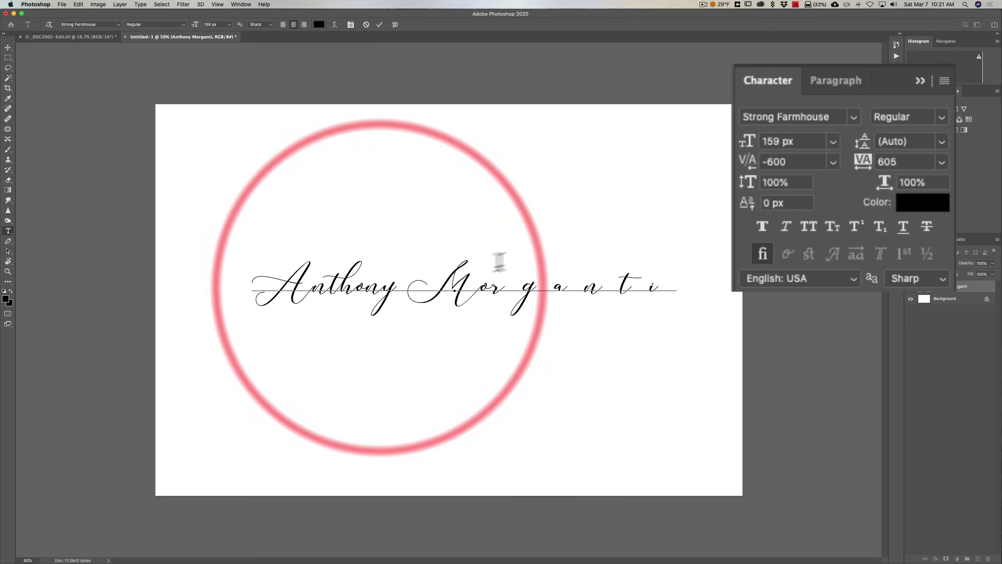
{"action": "key", "text": "alt+Left"}
{"action": "left_click", "coordinate": [311, 285]}
{"action": "key", "text": "alt+Right"}
{"action": "key", "text": "alt+Right"}
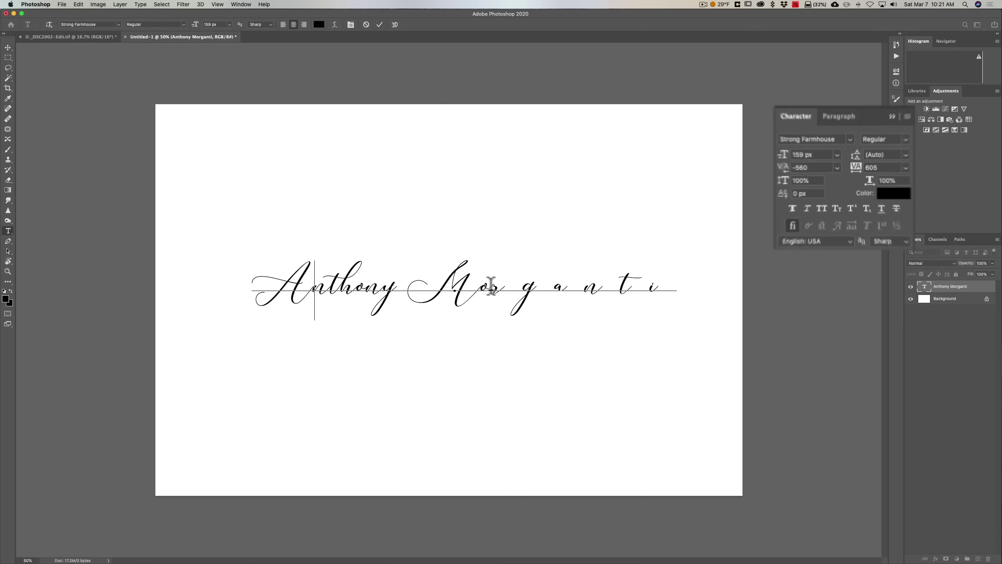
{"action": "left_click", "coordinate": [480, 283]}
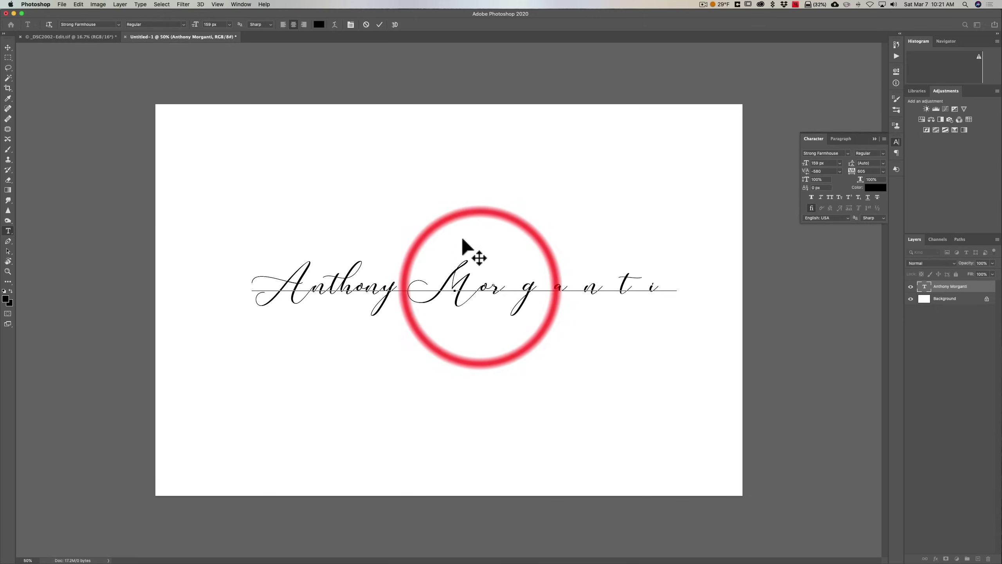
Tighten the kerning between the third and fourth letters of the surname to -600.
{"action": "key", "text": "alt+Left"}
{"action": "key", "text": "alt+Left"}
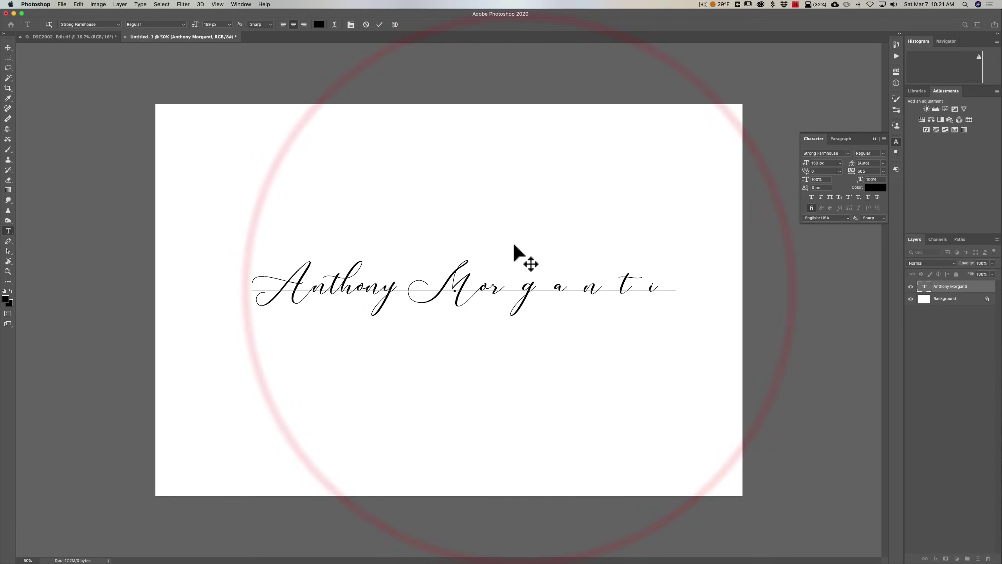
{"action": "key", "text": "alt+Left"}
{"action": "key", "text": "alt+Left"}
{"action": "key", "text": "alt+Left"}
{"action": "key", "text": "alt+Left"}
{"action": "key", "text": "alt+Left"}
{"action": "key", "text": "alt+Left"}
{"action": "key", "text": "alt+Left"}
{"action": "key", "text": "alt+Left"}
{"action": "key", "text": "alt+Left"}
{"action": "key", "text": "alt+Left"}
{"action": "key", "text": "alt+Left"}
{"action": "key", "text": "alt+Left"}
{"action": "key", "text": "alt+Left"}
{"action": "key", "text": "alt+Left"}
{"action": "key", "text": "alt+Left"}
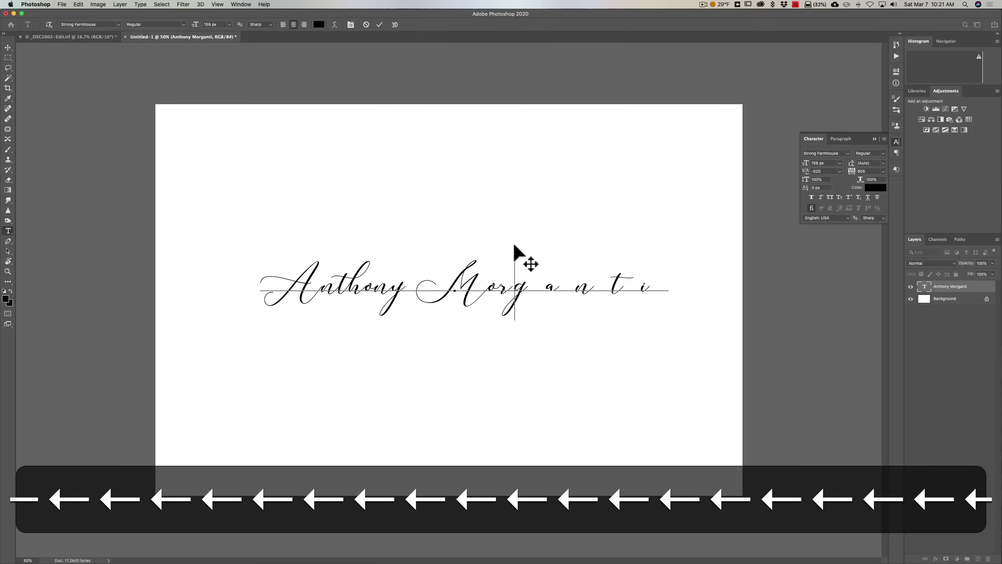
{"action": "key", "text": "alt+Left"}
{"action": "key", "text": "alt+Left"}
{"action": "key", "text": "alt+Left"}
{"action": "key", "text": "alt+Left"}
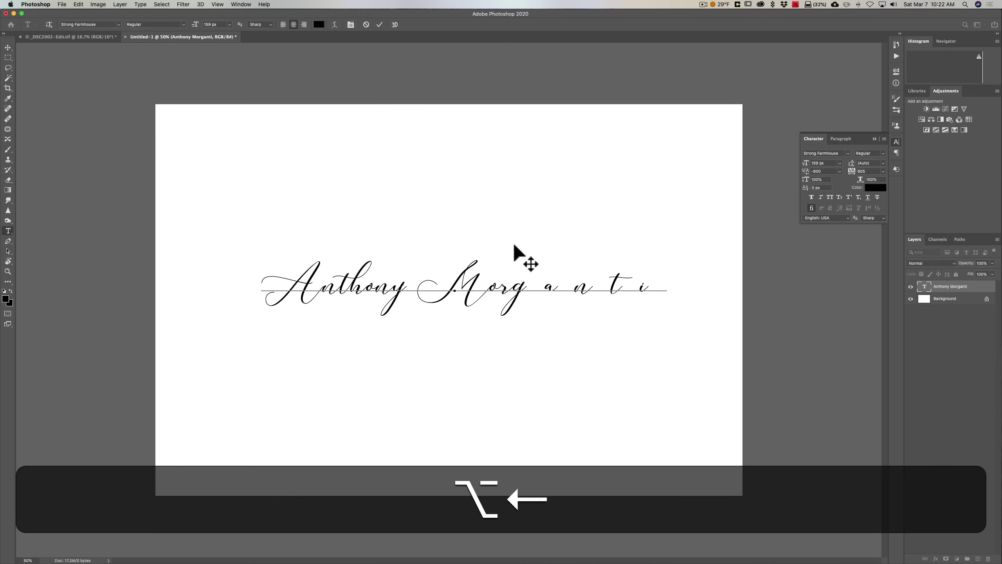
Tighten the kerning between the fourth and fifth letters of the surname to -600.
{"action": "left_click", "coordinate": [542, 252]}
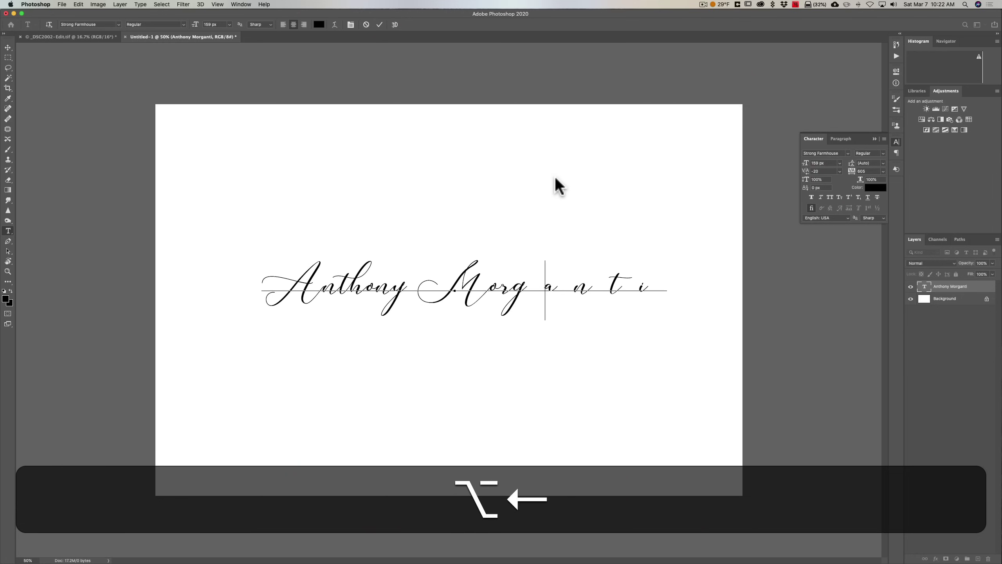
{"action": "key", "text": "alt+Left"}
{"action": "key", "text": "alt+Left"}
{"action": "key", "text": "alt+Left"}
{"action": "key", "text": "alt+Left"}
{"action": "key", "text": "alt+Left"}
{"action": "key", "text": "alt+Left"}
{"action": "key", "text": "alt+Left"}
{"action": "key", "text": "alt+Left"}
{"action": "key", "text": "alt+Left"}
{"action": "key", "text": "alt+Left"}
{"action": "key", "text": "alt+Left"}
{"action": "key", "text": "alt+Left"}
{"action": "key", "text": "alt+Left"}
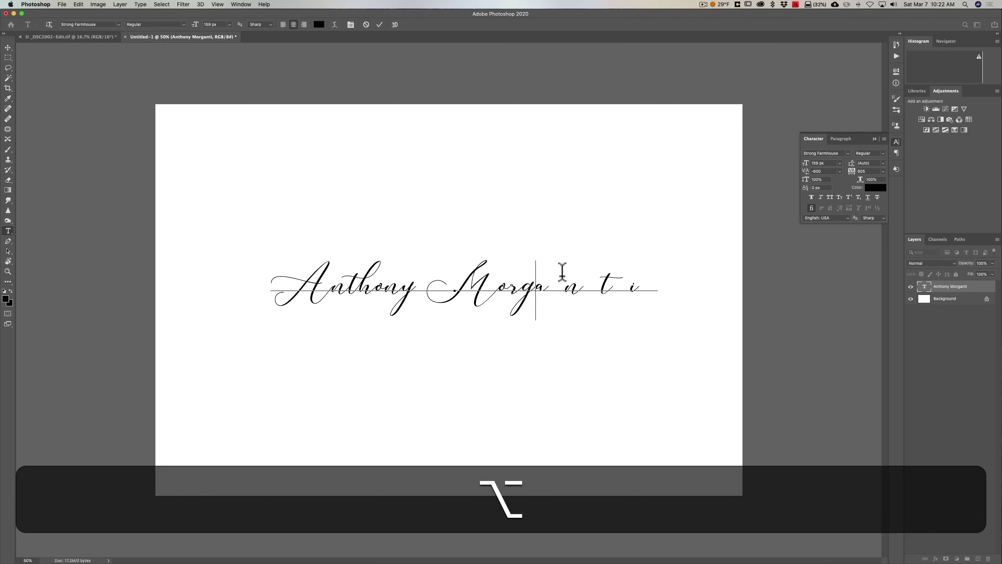
Tighten the kerning between the fifth and sixth letters of the surname to -600.
{"action": "left_click", "coordinate": [567, 281]}
{"action": "key", "text": "alt+Left"}
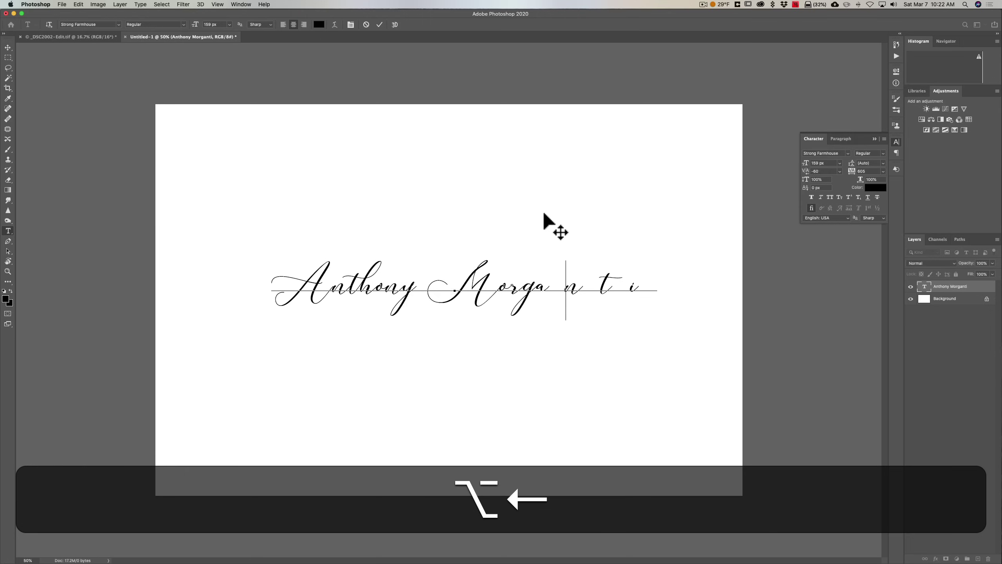
{"action": "key", "text": "alt+Left"}
{"action": "key", "text": "alt+Left"}
{"action": "key", "text": "alt+Left"}
{"action": "key", "text": "alt+Left"}
{"action": "key", "text": "alt+Left"}
{"action": "key", "text": "alt+Left"}
{"action": "key", "text": "alt+Left"}
{"action": "key", "text": "alt+Left"}
{"action": "key", "text": "alt+Left"}
{"action": "key", "text": "alt+Left"}
{"action": "key", "text": "alt+Left"}
{"action": "key", "text": "alt+Left"}
{"action": "key", "text": "alt+Left"}
{"action": "key", "text": "alt+Left"}
{"action": "key", "text": "alt+Left"}
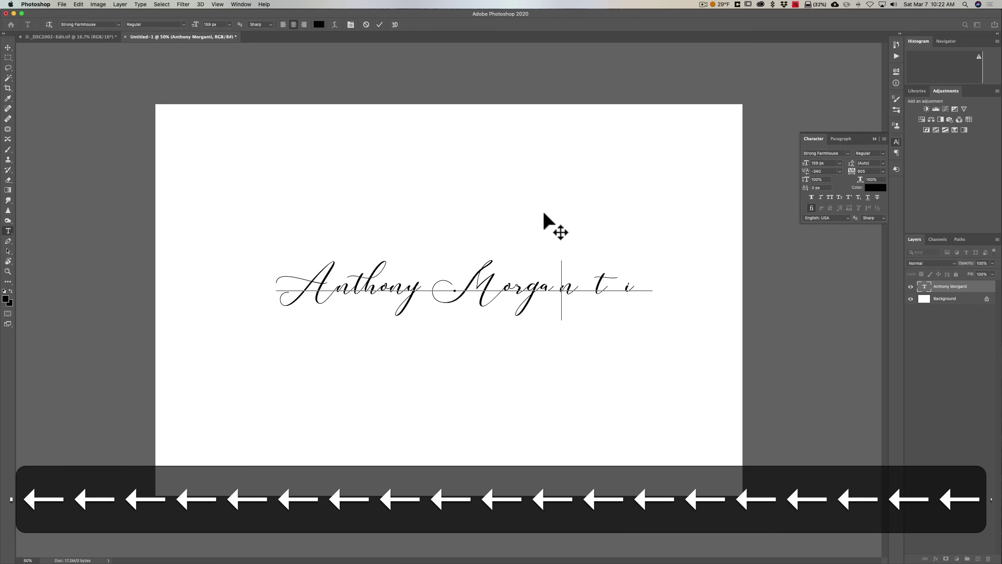
{"action": "key", "text": "alt+Left"}
{"action": "key", "text": "alt+Left"}
{"action": "key", "text": "alt+Left"}
{"action": "key", "text": "alt+Left"}
{"action": "key", "text": "alt+Left"}
{"action": "key", "text": "alt+Left"}
{"action": "key", "text": "alt+Left"}
{"action": "key", "text": "alt+Left"}
{"action": "key", "text": "alt+Left"}
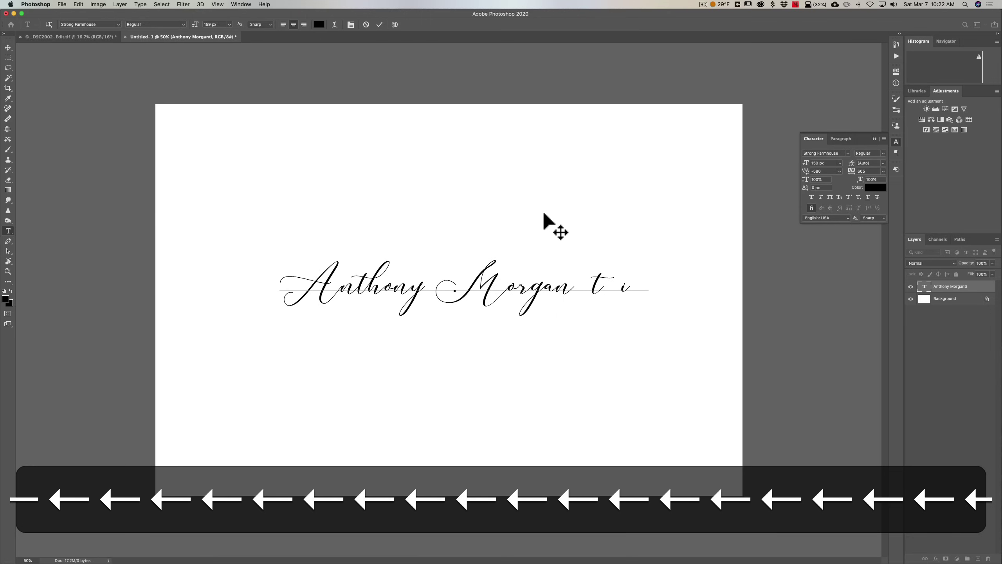
{"action": "key", "text": "alt+Left"}
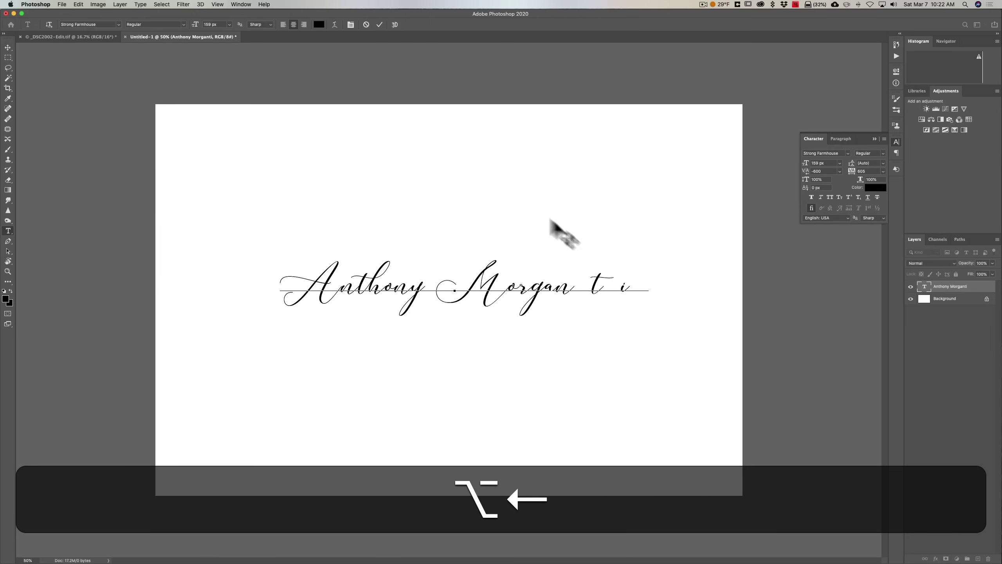
Tighten the kerning between the sixth and seventh letters of the surname to -600.
{"action": "right_click", "coordinate": [588, 284]}
{"action": "left_click", "coordinate": [587, 280]}
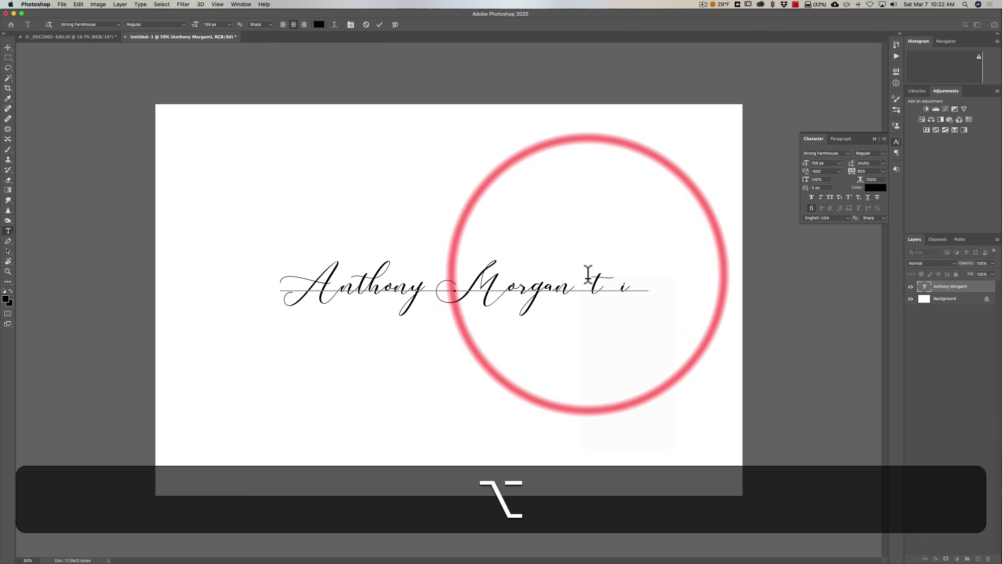
{"action": "key", "text": "alt+Left"}
{"action": "key", "text": "alt+Left"}
{"action": "key", "text": "alt+Left"}
{"action": "key", "text": "alt+Left"}
{"action": "key", "text": "alt+Left"}
{"action": "key", "text": "alt+Left"}
{"action": "key", "text": "alt+Left"}
{"action": "key", "text": "alt+Left"}
{"action": "key", "text": "alt+Left"}
{"action": "key", "text": "alt+Left"}
{"action": "key", "text": "alt+Left"}
{"action": "key", "text": "alt+Left"}
{"action": "key", "text": "alt+Left"}
{"action": "key", "text": "alt+Left"}
{"action": "key", "text": "alt+Left"}
{"action": "key", "text": "alt+Left"}
{"action": "key", "text": "alt+Left"}
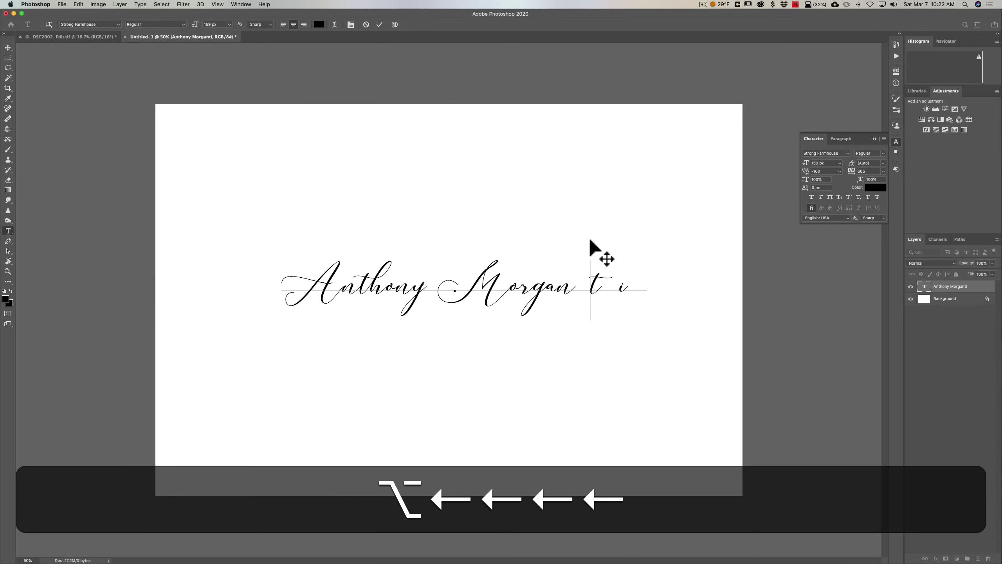
{"action": "key", "text": "alt+Left"}
{"action": "key", "text": "alt+Left"}
{"action": "key", "text": "alt+Left"}
{"action": "key", "text": "alt+Left"}
{"action": "key", "text": "alt+Left"}
{"action": "key", "text": "alt+Left"}
{"action": "key", "text": "alt+Left"}
{"action": "key", "text": "alt+Left"}
{"action": "key", "text": "alt+Left"}
{"action": "key", "text": "alt+Left"}
{"action": "key", "text": "alt+Left"}
{"action": "key", "text": "alt+Left"}
{"action": "key", "text": "alt+Left"}
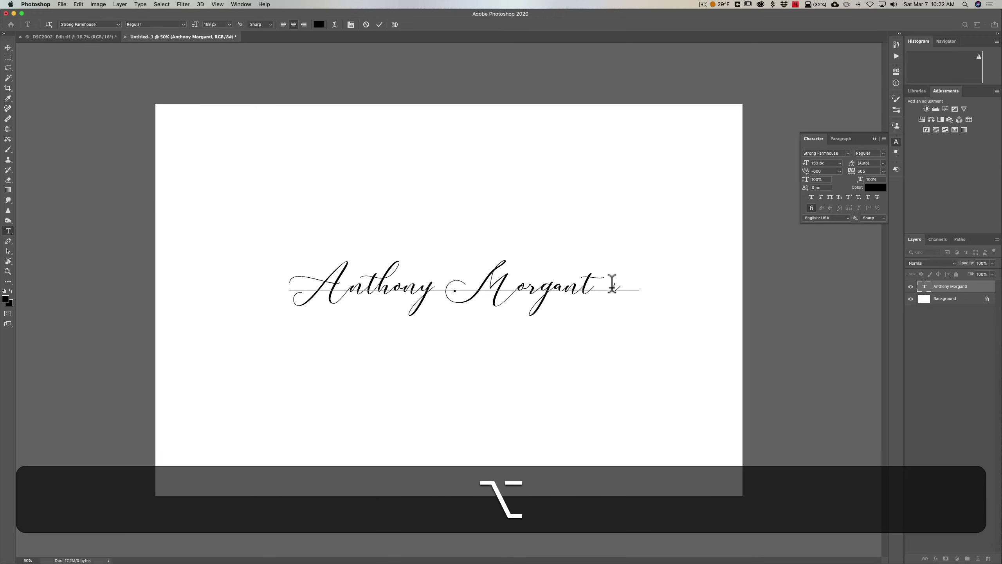
Tighten the kerning between the last two letters of the surname to -600 and commit the text edit.
{"action": "left_click", "coordinate": [610, 288]}
{"action": "key", "text": "alt+Left"}
{"action": "key", "text": "alt+Left"}
{"action": "key", "text": "alt+Left"}
{"action": "key", "text": "alt+Left"}
{"action": "key", "text": "alt+Left"}
{"action": "key", "text": "alt+Left"}
{"action": "key", "text": "alt+Left"}
{"action": "key", "text": "alt+Left"}
{"action": "key", "text": "alt+Left"}
{"action": "key", "text": "alt+Left"}
{"action": "key", "text": "alt+Left"}
{"action": "key", "text": "alt+Left"}
{"action": "key", "text": "alt+Left"}
{"action": "key", "text": "alt+Left"}
{"action": "key", "text": "alt+Left"}
{"action": "key", "text": "alt+Left"}
{"action": "key", "text": "alt+Left"}
{"action": "key", "text": "alt+Left"}
{"action": "key", "text": "alt+Left"}
{"action": "key", "text": "alt+Left"}
{"action": "key", "text": "alt+Left"}
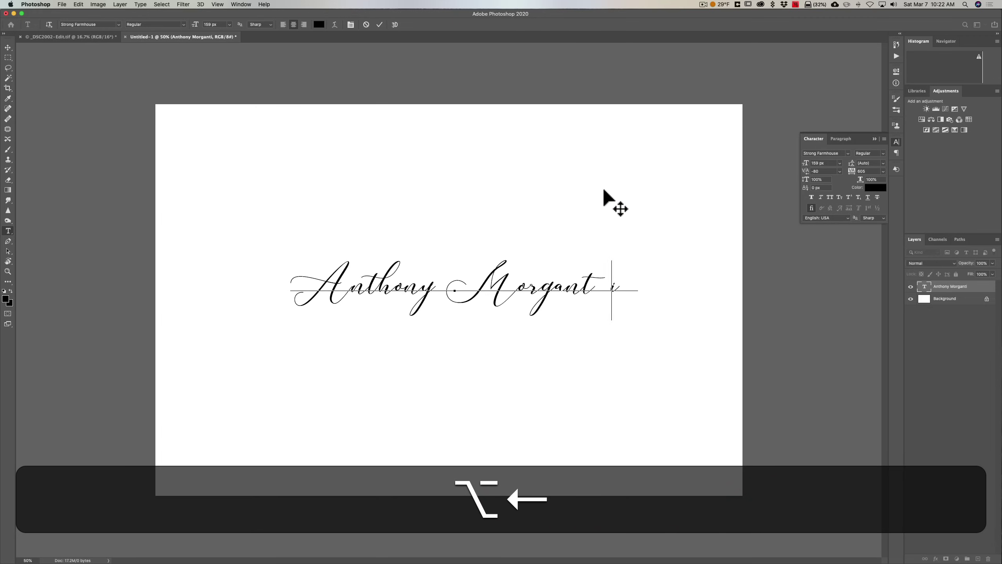
{"action": "key", "text": "alt+Left"}
{"action": "key", "text": "alt+Left"}
{"action": "key", "text": "alt+Left"}
{"action": "key", "text": "alt+Left"}
{"action": "key", "text": "alt+Left"}
{"action": "key", "text": "alt+Left"}
{"action": "key", "text": "alt+Left"}
{"action": "key", "text": "alt+Left"}
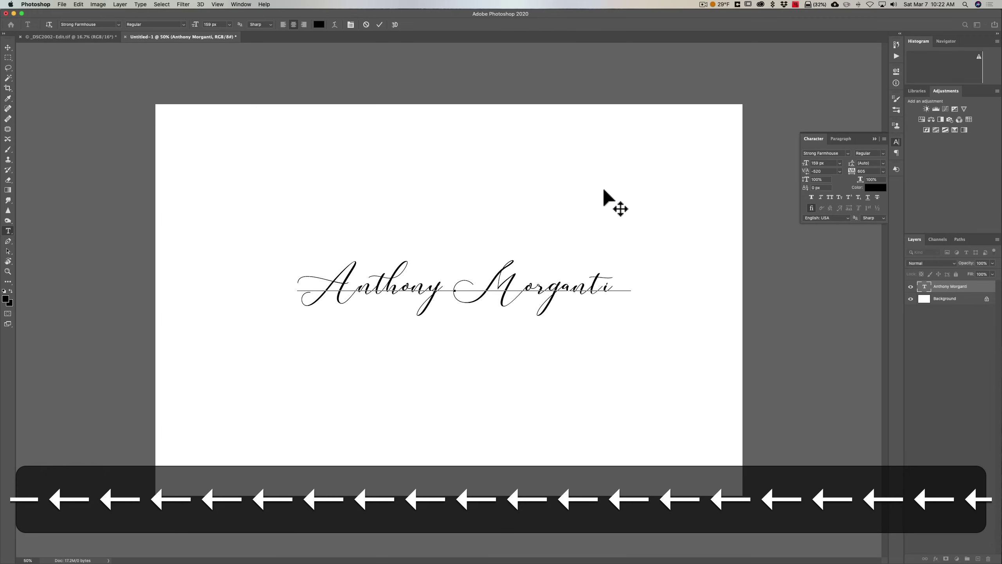
{"action": "key", "text": "alt+Left"}
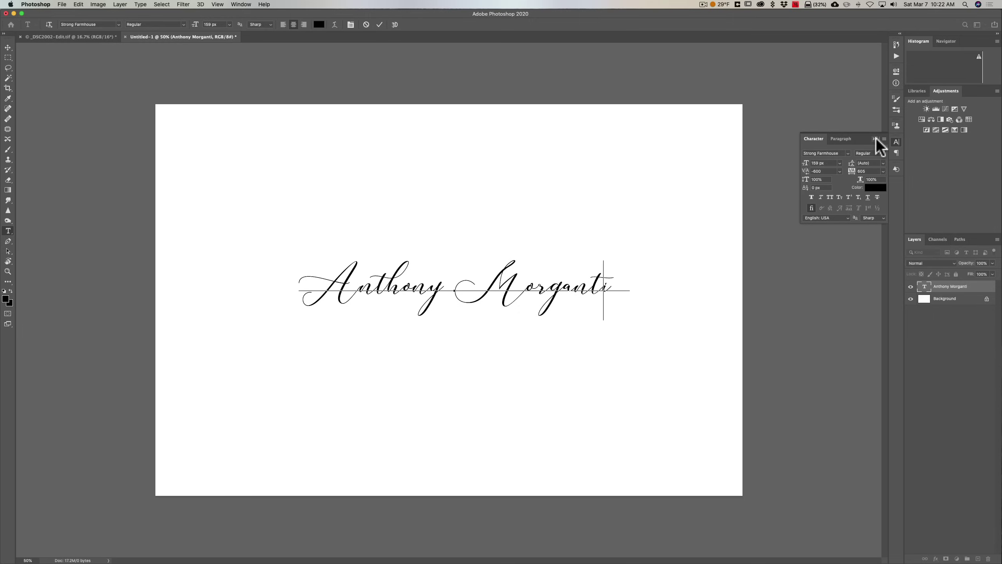
{"action": "left_click", "coordinate": [875, 138]}
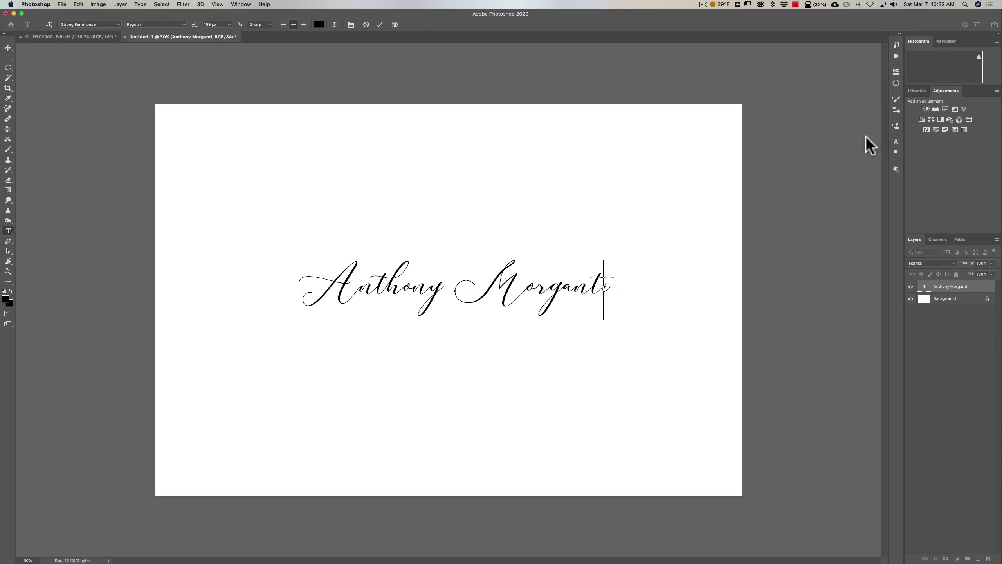
{"action": "left_click", "coordinate": [380, 24]}
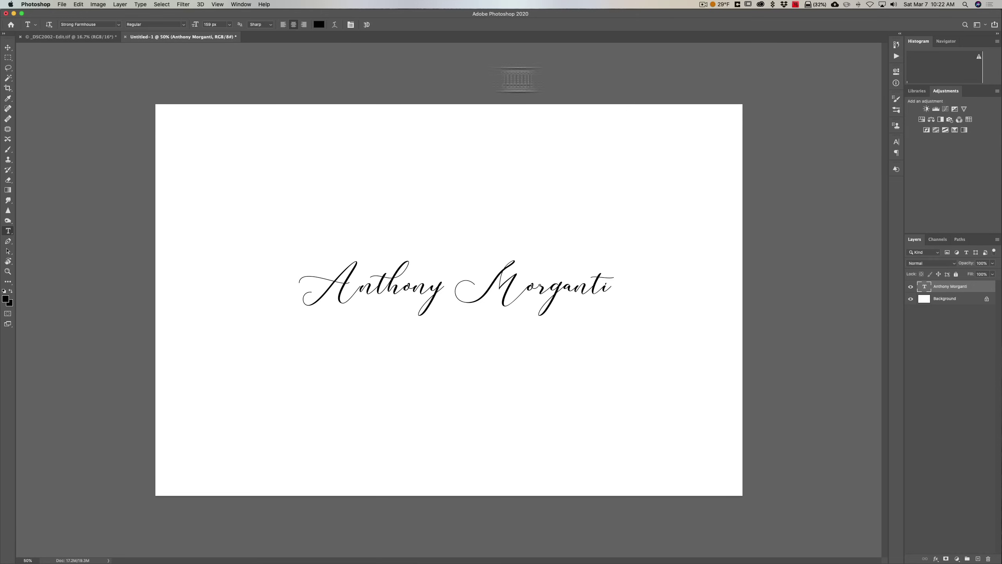
Convert the signature text layer to a shape and deselect its path with the Direct Selection tool active.
{"action": "left_click", "coordinate": [140, 4]}
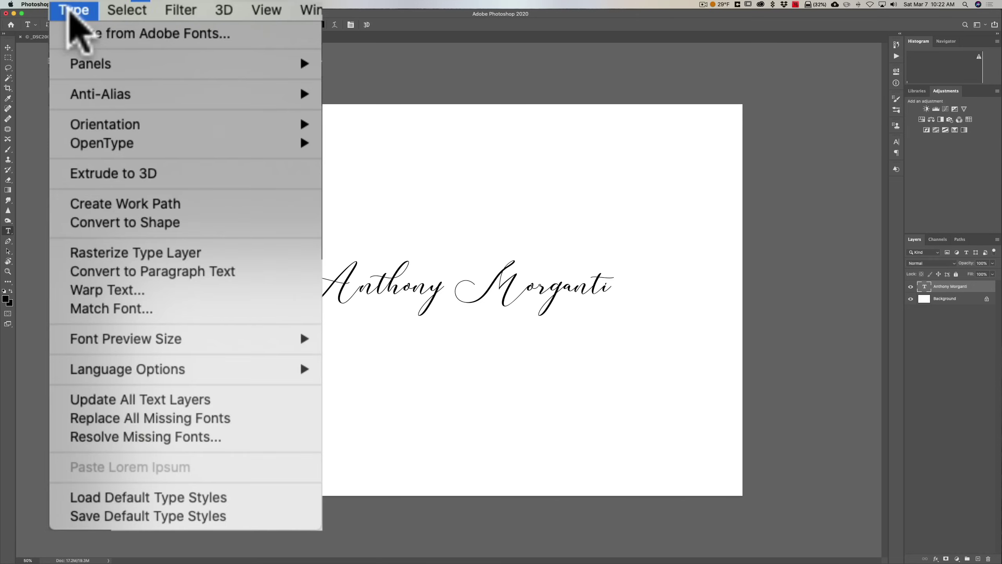
{"action": "left_click", "coordinate": [125, 219]}
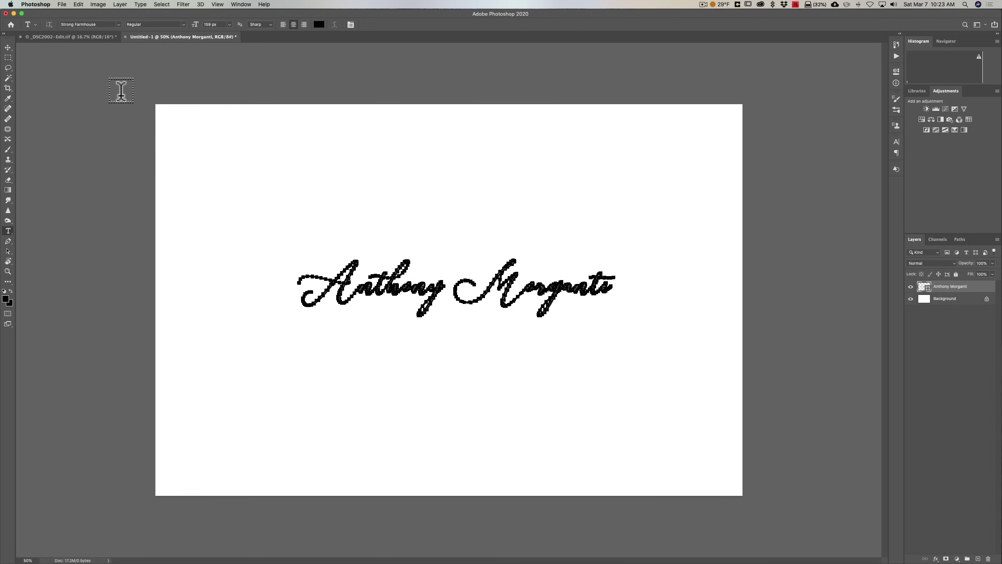
{"action": "left_click", "coordinate": [8, 252]}
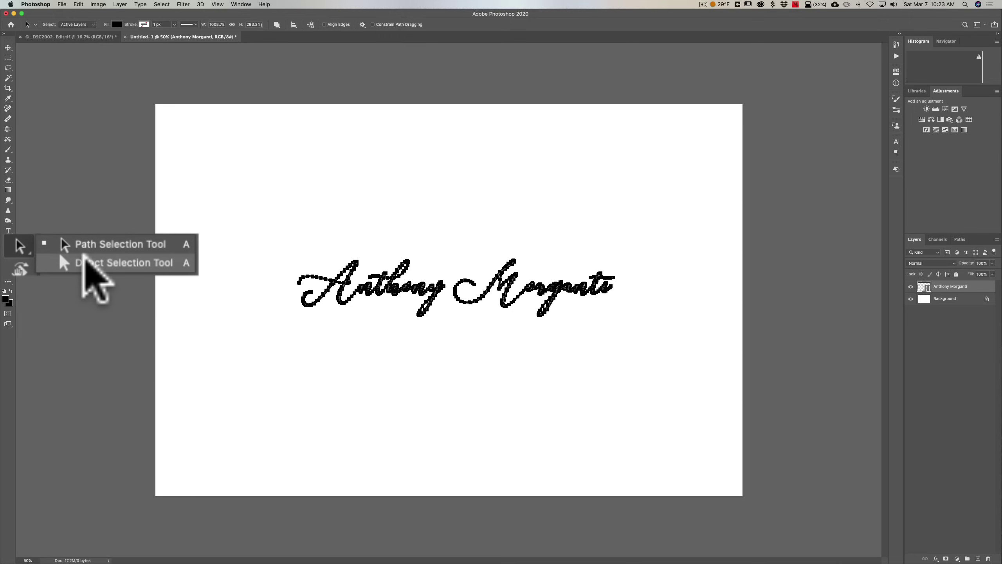
{"action": "left_click", "coordinate": [85, 261]}
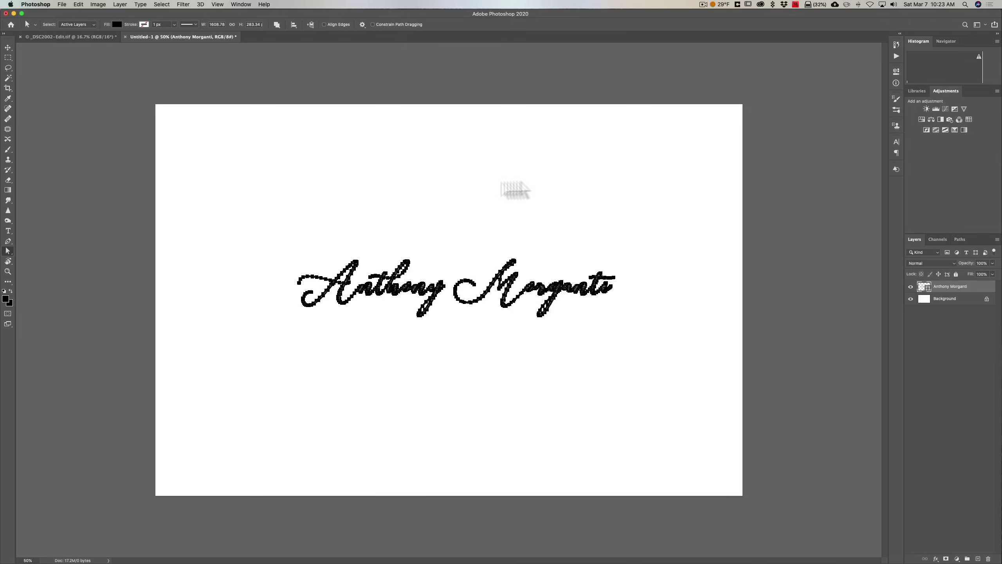
{"action": "left_click", "coordinate": [479, 177]}
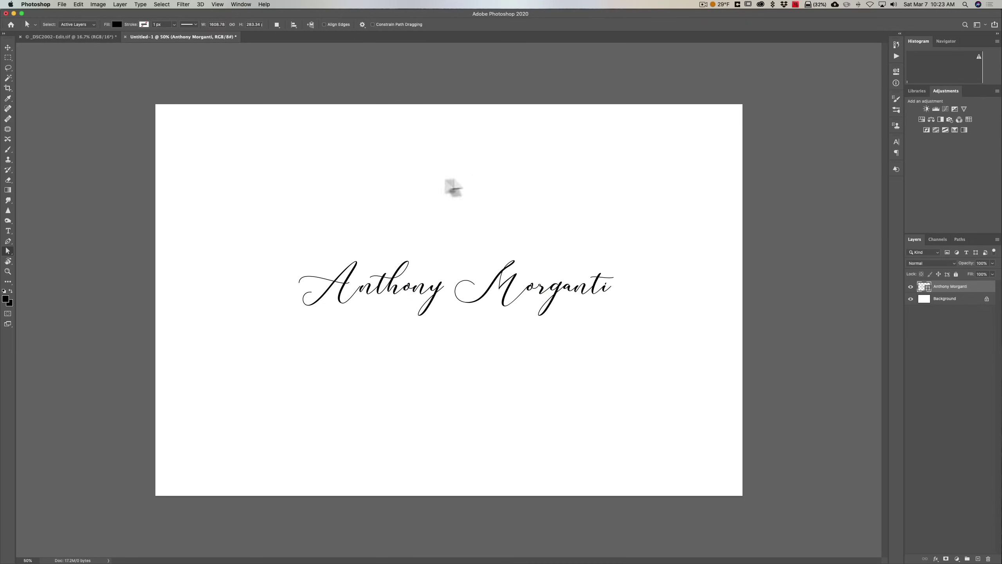
Extend the starting end of the first name's capital-letter crossbar slightly outward and down by moving its anchor point.
{"action": "left_click", "coordinate": [300, 282]}
{"action": "left_click", "coordinate": [304, 285]}
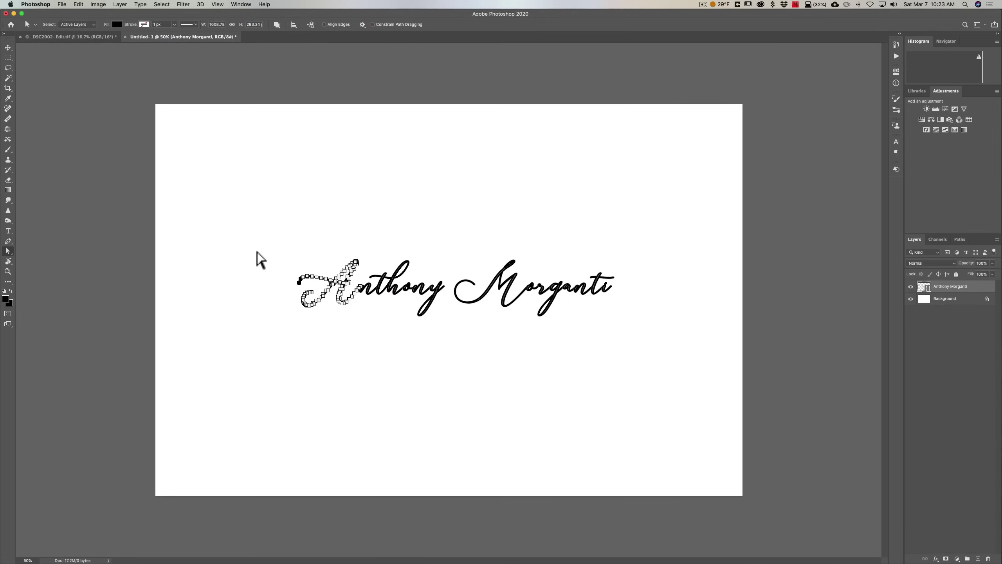
{"action": "key", "text": "super"}
{"action": "key", "text": "super+equal"}
{"action": "key", "text": "super+equal"}
{"action": "key", "text": "super+equal"}
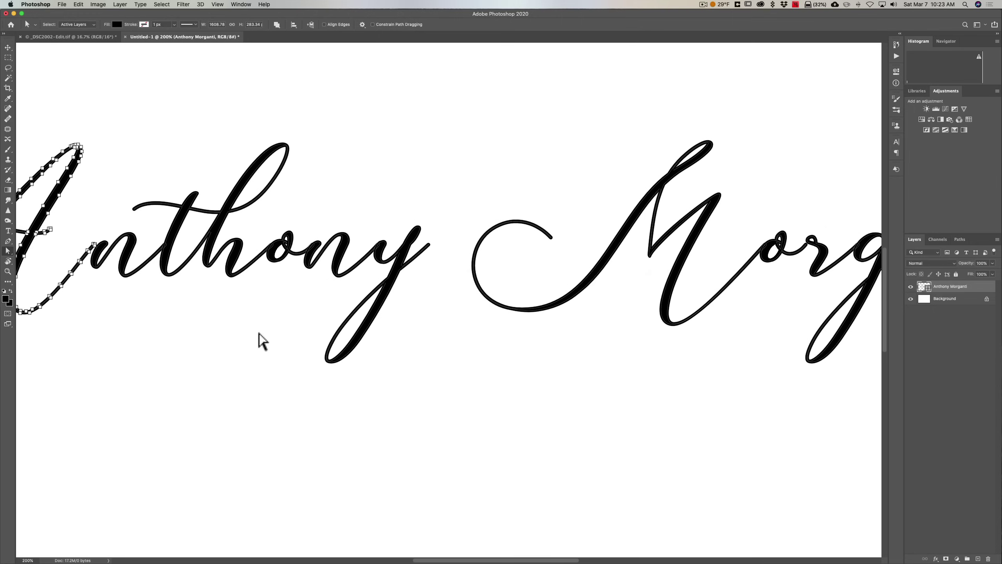
{"action": "key", "text": "space"}
{"action": "left_click_drag", "start_coordinate": [257, 331], "coordinate": [678, 331]}
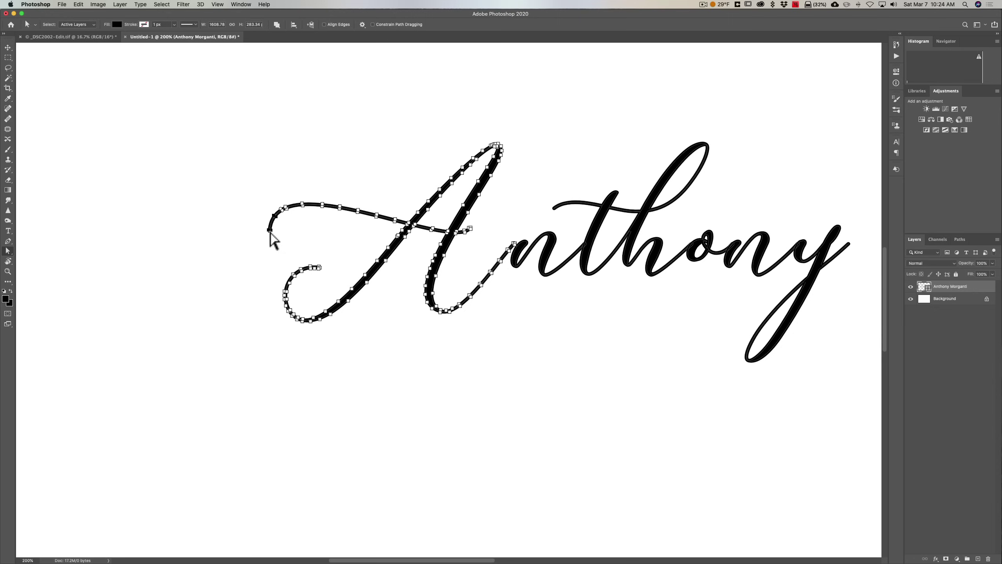
{"action": "left_click_drag", "start_coordinate": [270, 233], "coordinate": [257, 243]}
{"action": "left_click", "coordinate": [433, 100]}
Extend the upward tail end of the first name's last letter slightly outward by moving its anchor point, and deselect the path.
{"action": "left_click", "coordinate": [848, 243]}
{"action": "left_click", "coordinate": [854, 252]}
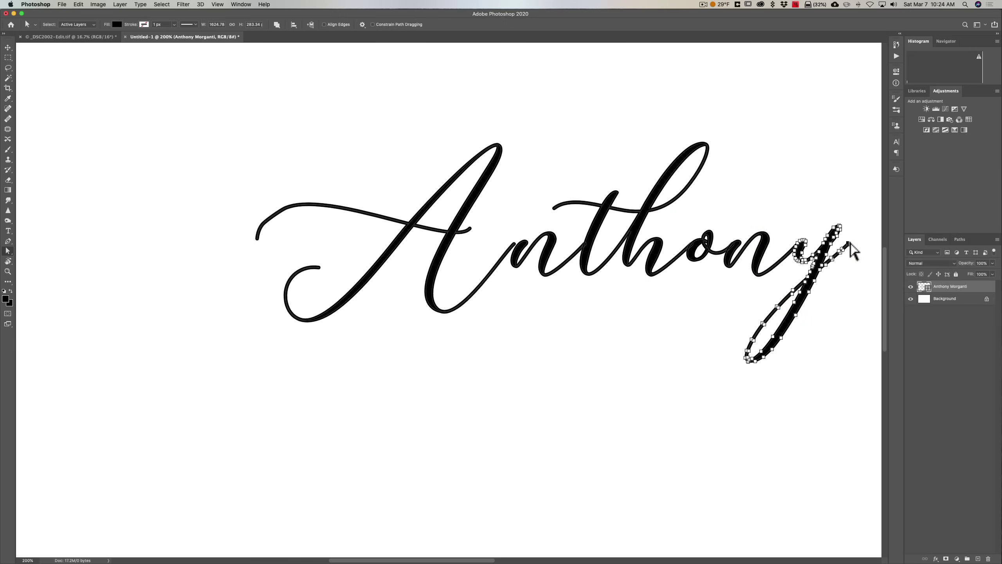
{"action": "left_click_drag", "start_coordinate": [852, 244], "coordinate": [861, 235]}
{"action": "left_click", "coordinate": [531, 120]}
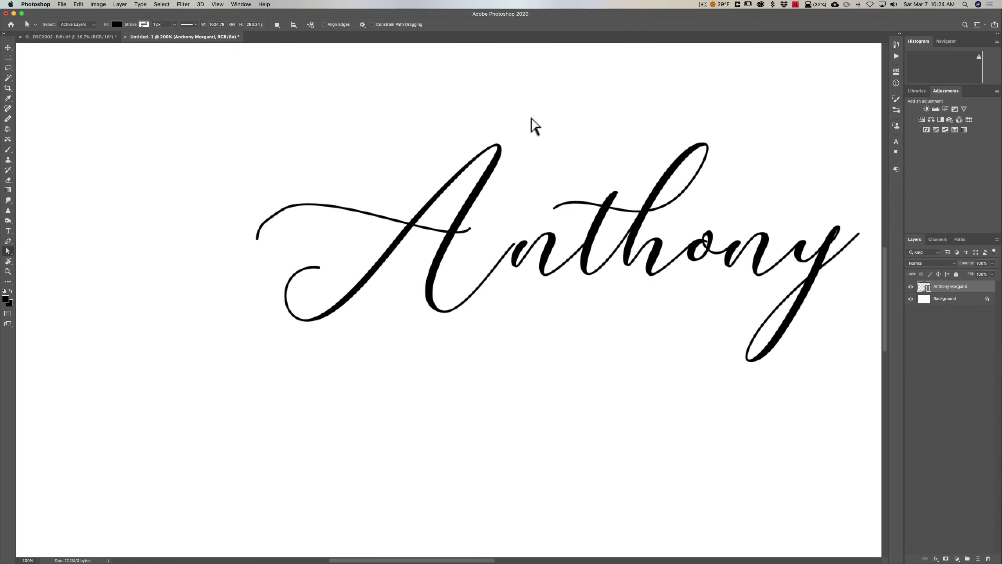
{"action": "key", "text": "super+0"}
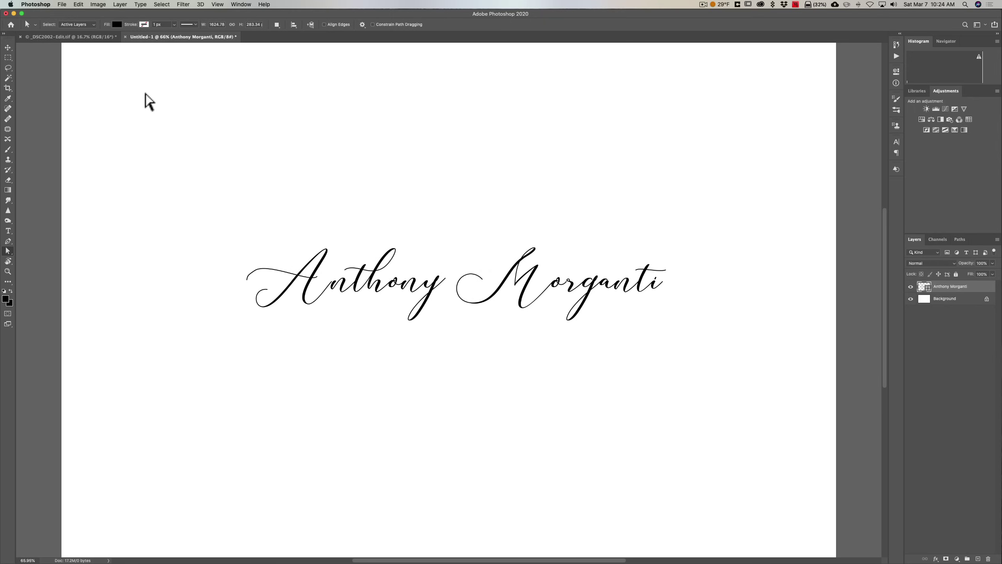
Add the text "Photography" in Bodoni 72 Smallcaps below the signature and move it up close beneath the name.
{"action": "left_click", "coordinate": [7, 48]}
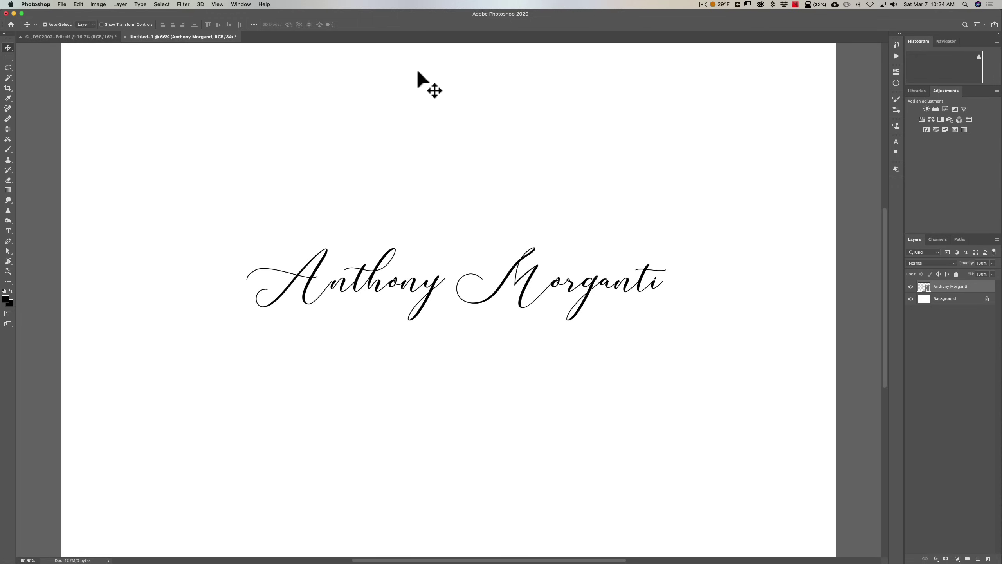
{"action": "key", "text": "t"}
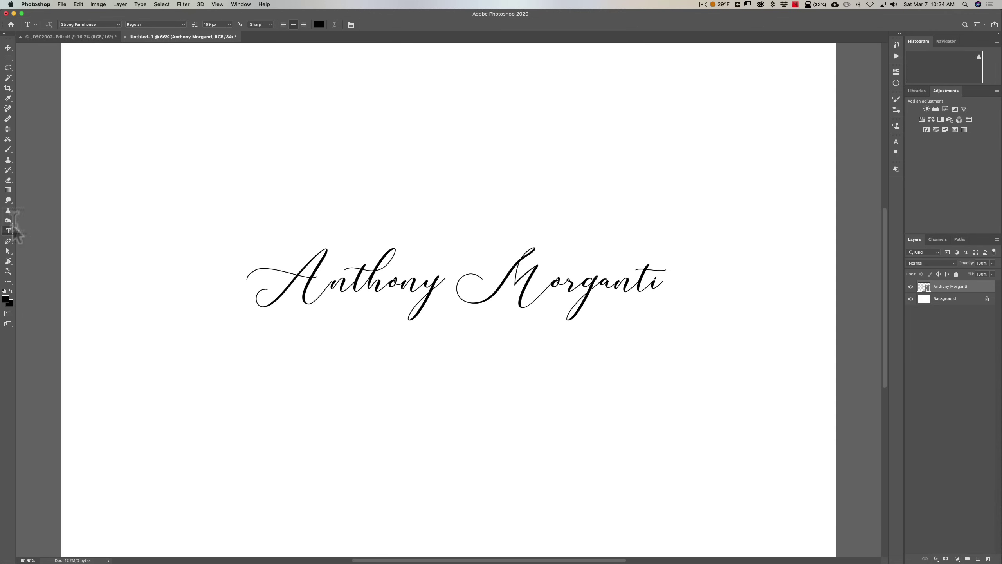
{"action": "left_click", "coordinate": [117, 25]}
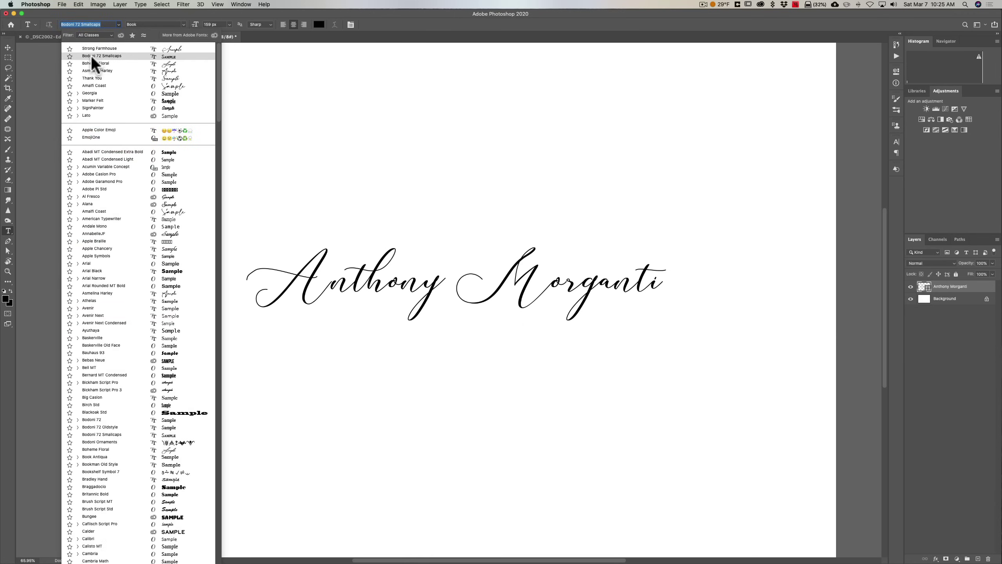
{"action": "left_click", "coordinate": [106, 55]}
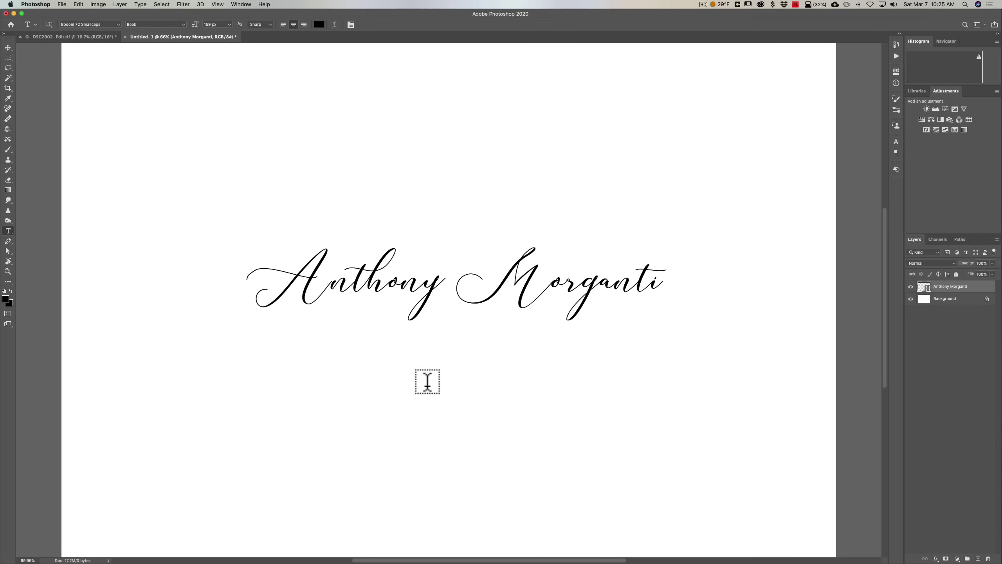
{"action": "left_click", "coordinate": [422, 381]}
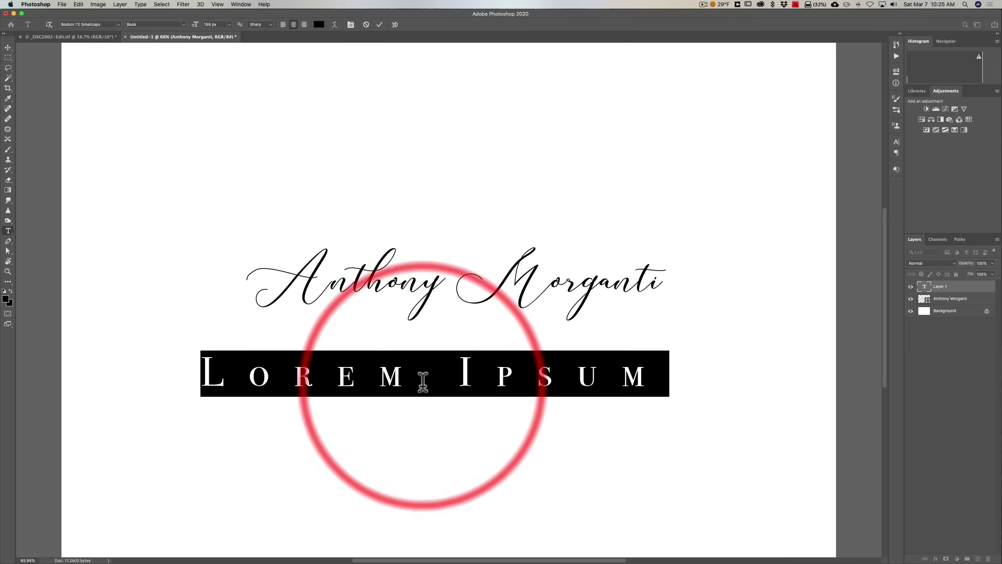
{"action": "type", "text": "P"}
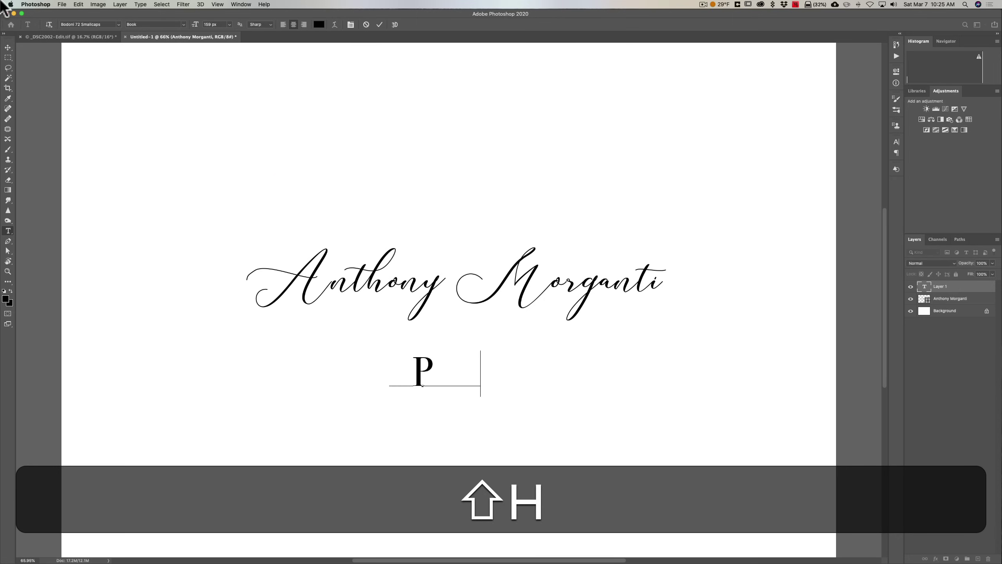
{"action": "type", "text": "hotography"}
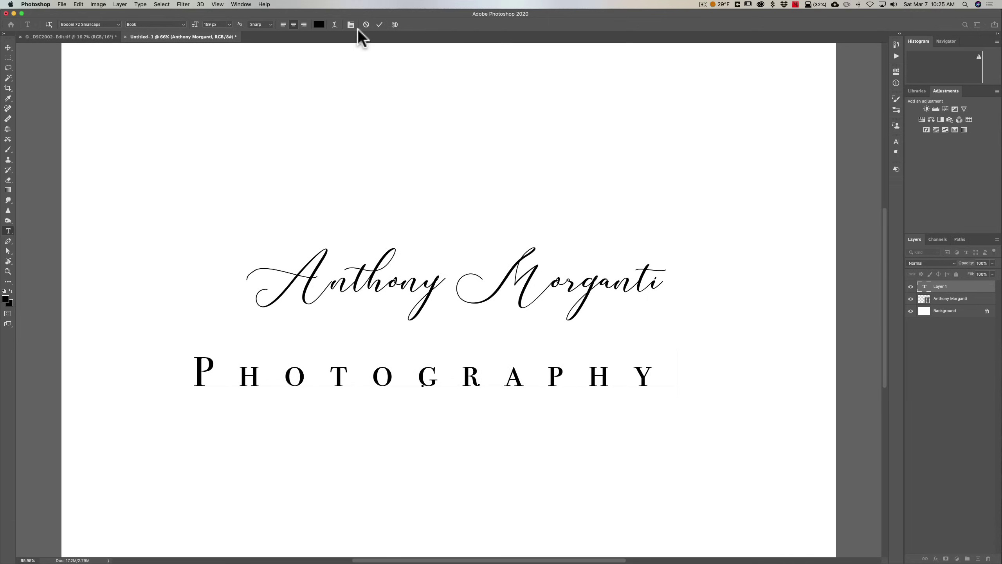
{"action": "left_click", "coordinate": [380, 26]}
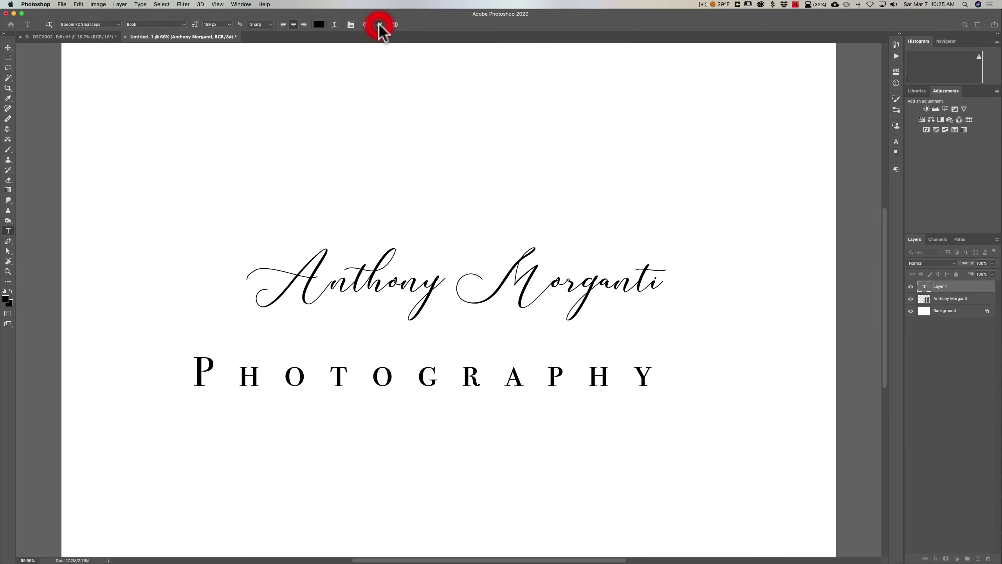
{"action": "left_click", "coordinate": [8, 48]}
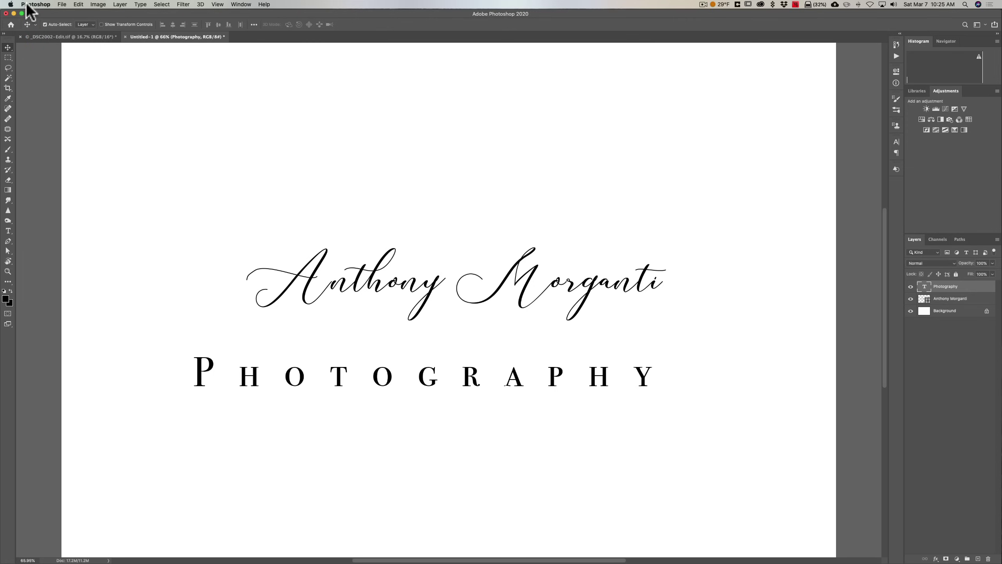
{"action": "left_click_drag", "start_coordinate": [440, 374], "coordinate": [463, 353]}
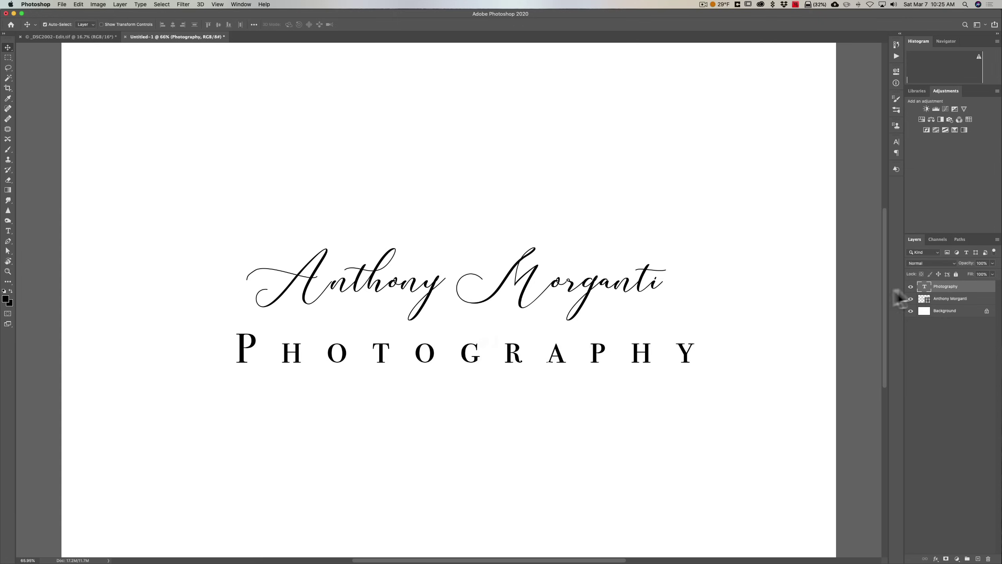
Set the "Photography" text's font size to 107 px and move it up, centred just under the signature.
{"action": "double_click", "coordinate": [924, 290]}
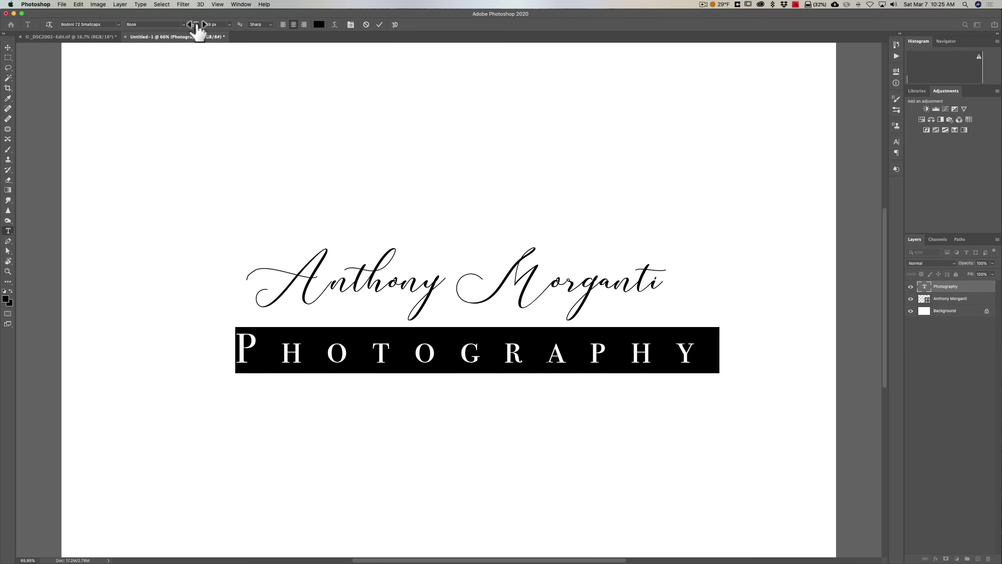
{"action": "left_click_drag", "start_coordinate": [197, 29], "coordinate": [181, 28]}
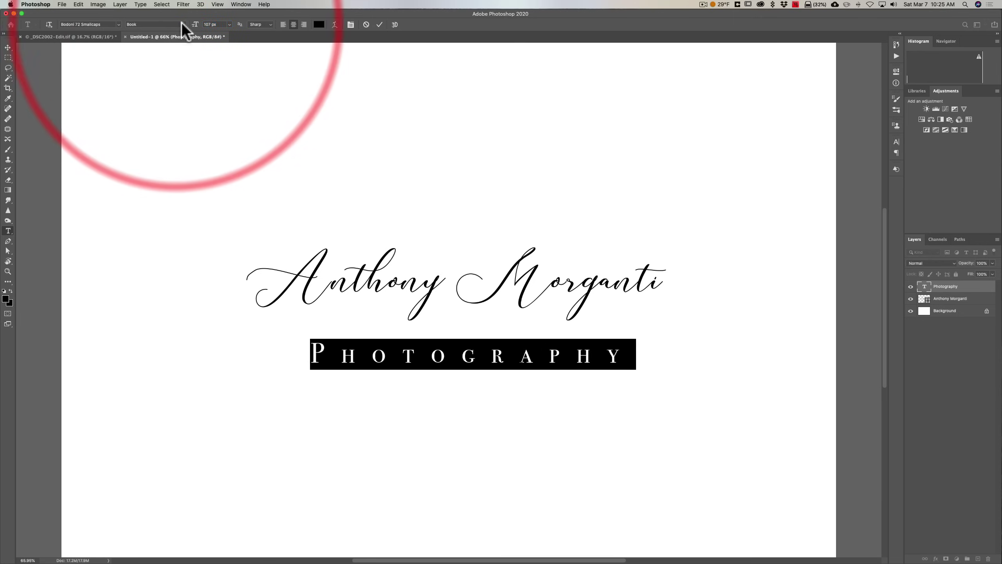
{"action": "left_click", "coordinate": [380, 25]}
{"action": "key", "text": "v"}
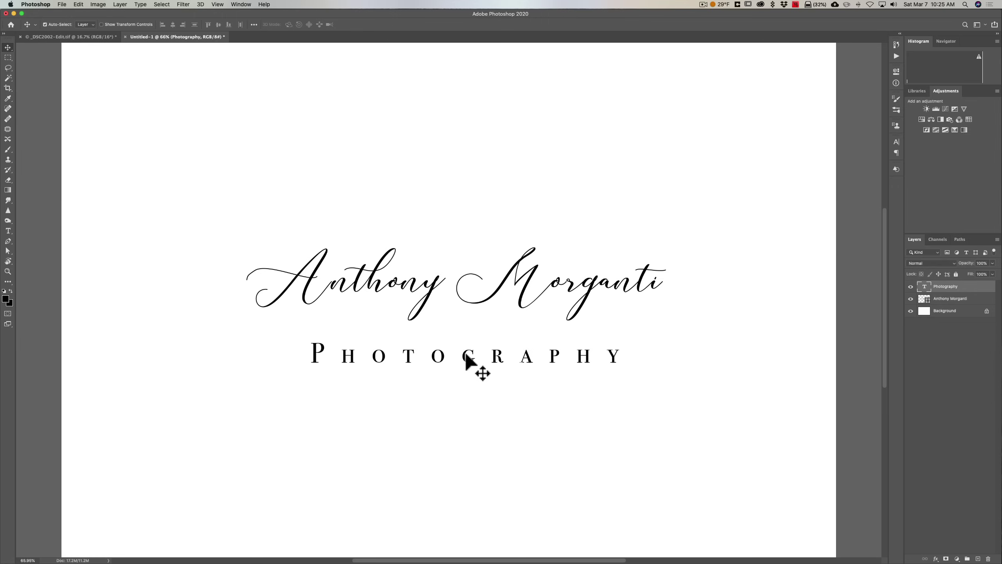
{"action": "left_click_drag", "start_coordinate": [465, 355], "coordinate": [460, 334]}
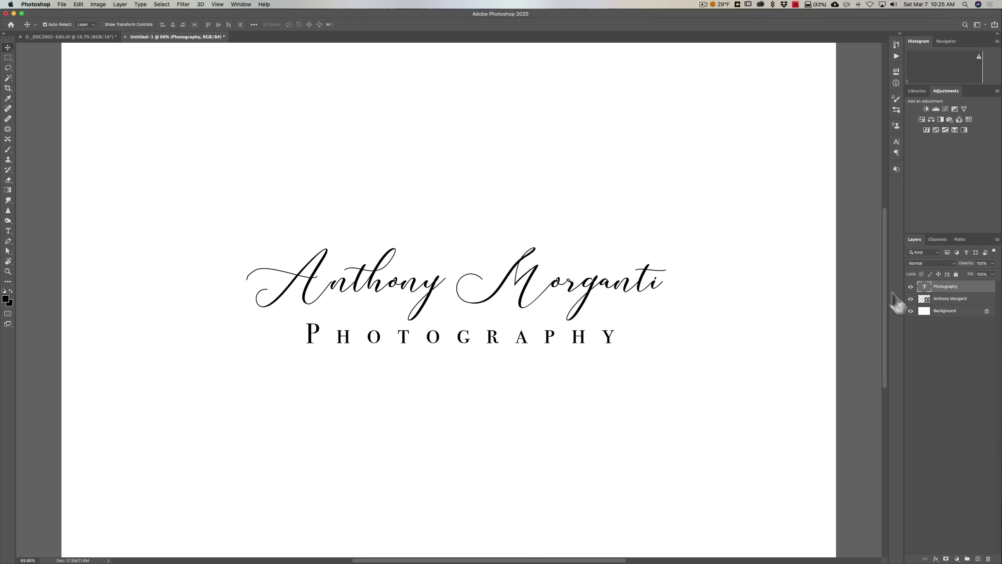
Increase the tracking of the "Photography" text to 789.
{"action": "left_click", "coordinate": [896, 142]}
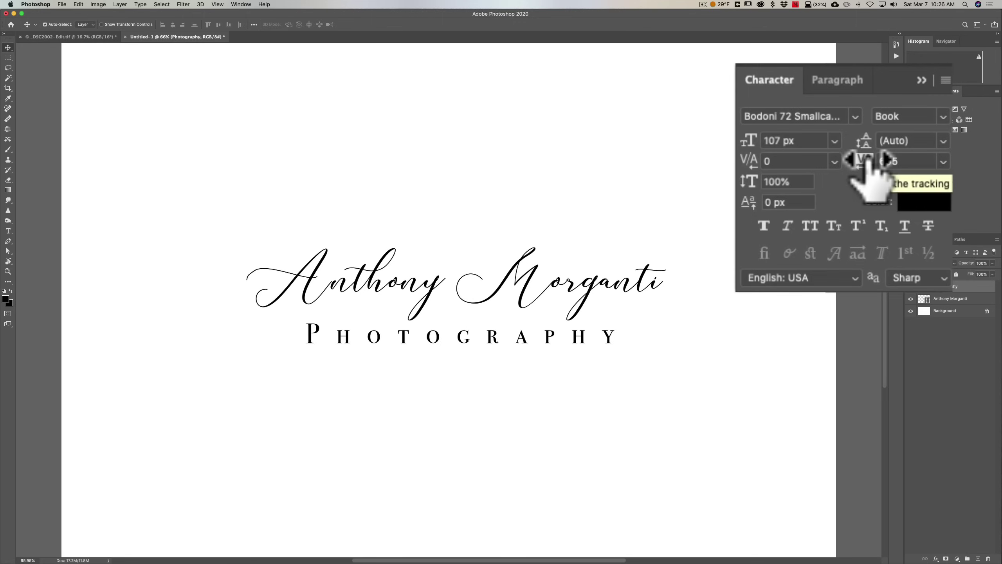
{"action": "mouse_move", "coordinate": [864, 159]}
{"action": "left_mouse_down"}
{"action": "mouse_move", "coordinate": [889, 154]}
{"action": "mouse_move", "coordinate": [856, 157]}
{"action": "mouse_move", "coordinate": [874, 158]}
{"action": "left_mouse_up"}
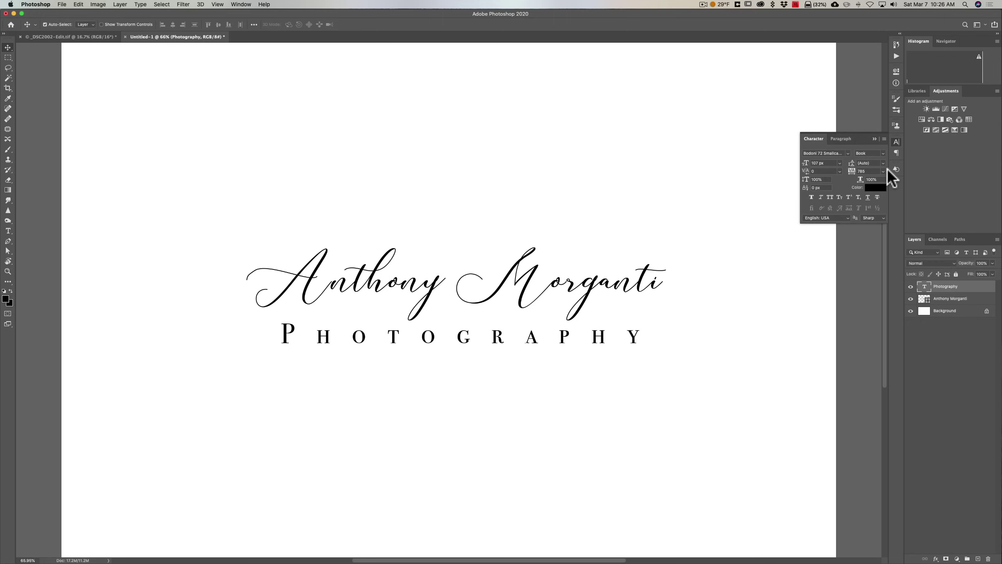
Nudge the "Photography" text slightly right to centre it under the signature, and merge its layer with the signature layer.
{"action": "left_click", "coordinate": [874, 139]}
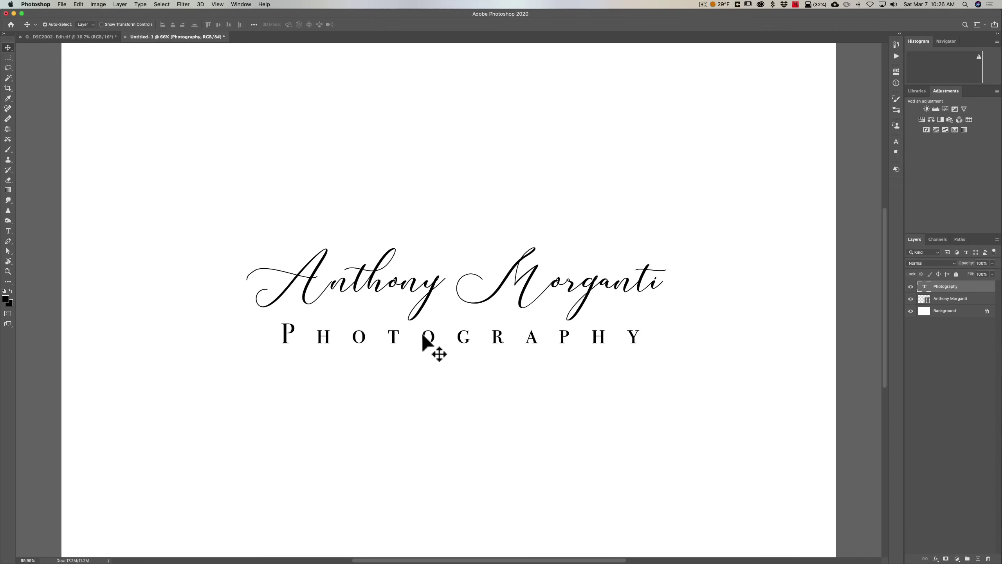
{"action": "left_click_drag", "start_coordinate": [424, 335], "coordinate": [428, 335]}
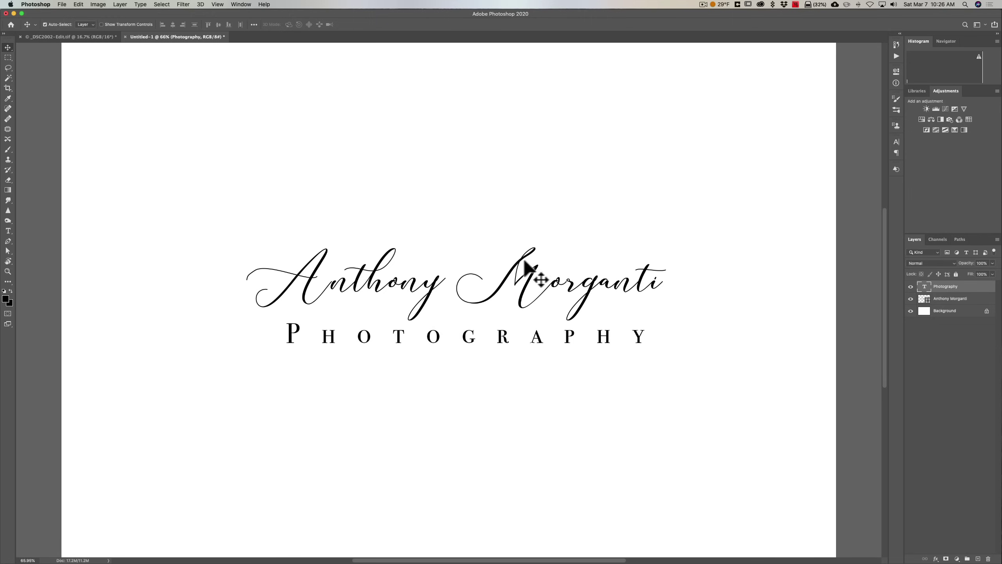
{"action": "left_click", "coordinate": [981, 287]}
{"action": "left_click", "coordinate": [966, 286]}
{"action": "key", "text": "super"}
{"action": "left_click", "coordinate": [974, 300], "text": "super"}
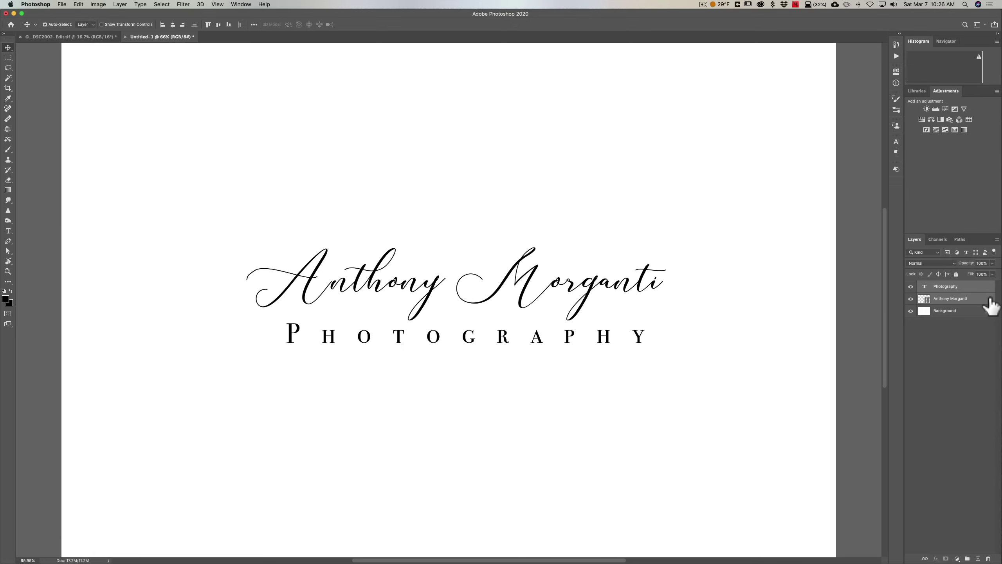
{"action": "key", "text": "super"}
{"action": "key", "text": "super+e"}
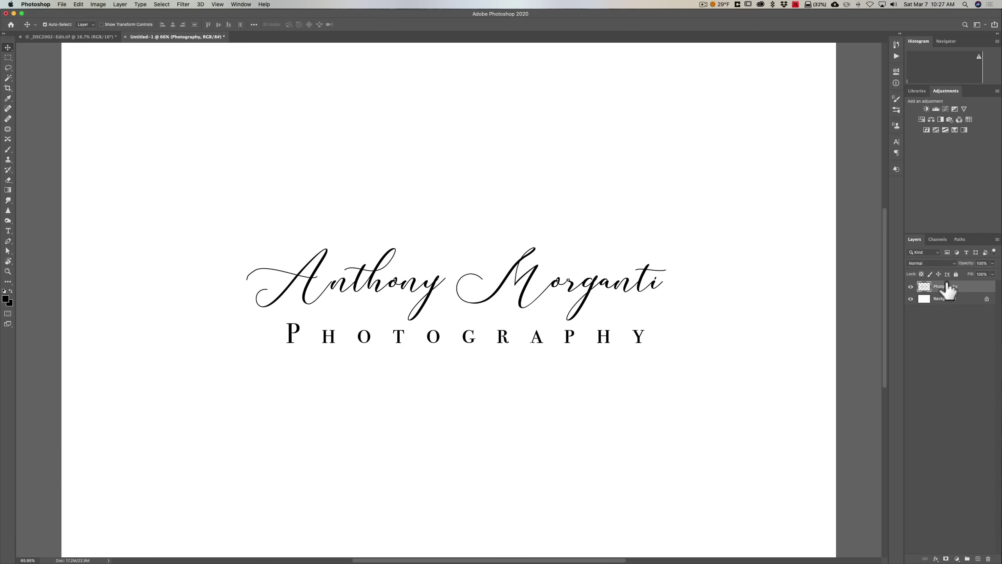
Clear the crop ratio and crop the canvas tightly around the signature and the "Photography" line.
{"action": "left_click", "coordinate": [7, 89]}
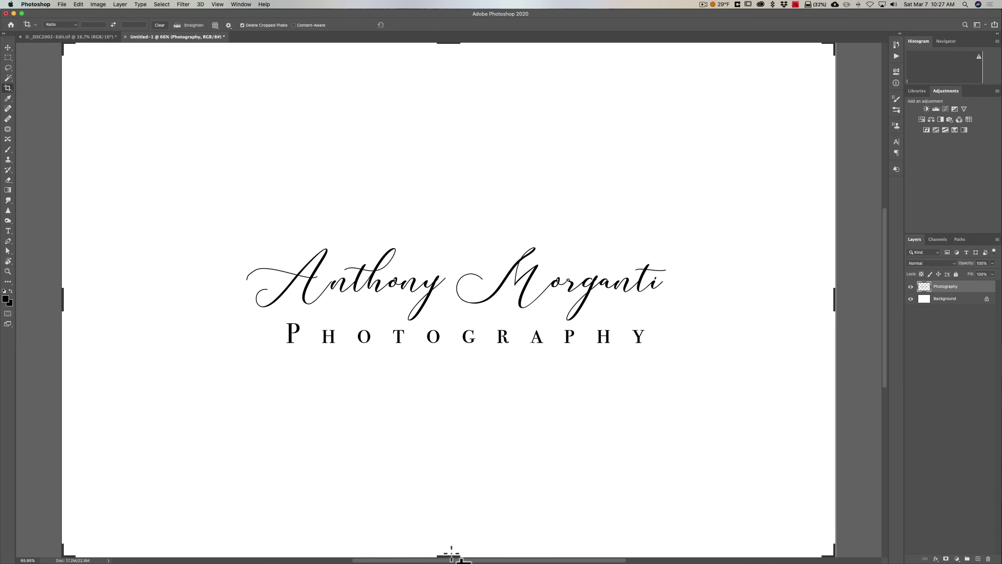
{"action": "left_click", "coordinate": [160, 25]}
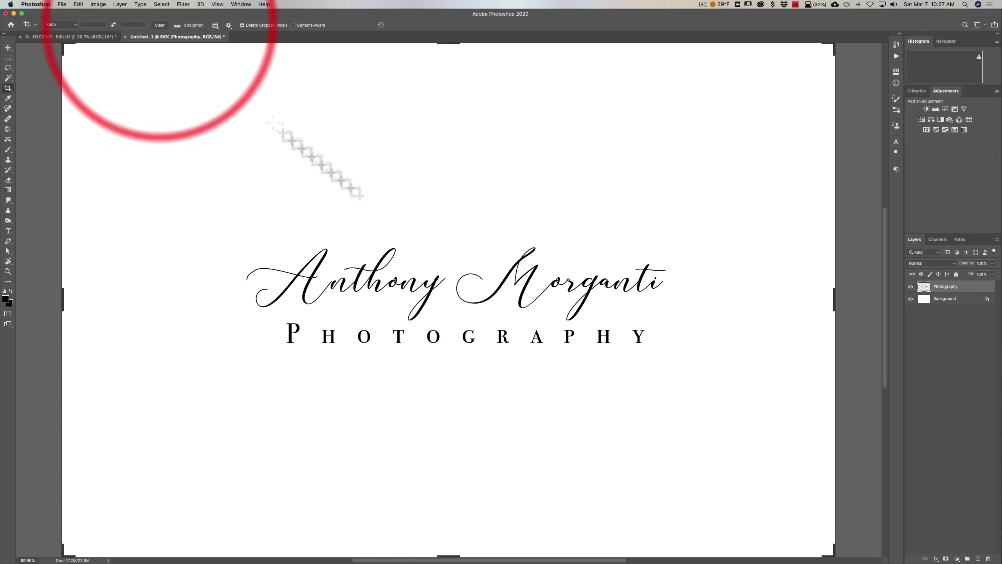
{"action": "left_click_drag", "start_coordinate": [448, 553], "coordinate": [448, 464]}
{"action": "left_click_drag", "start_coordinate": [452, 145], "coordinate": [451, 226]}
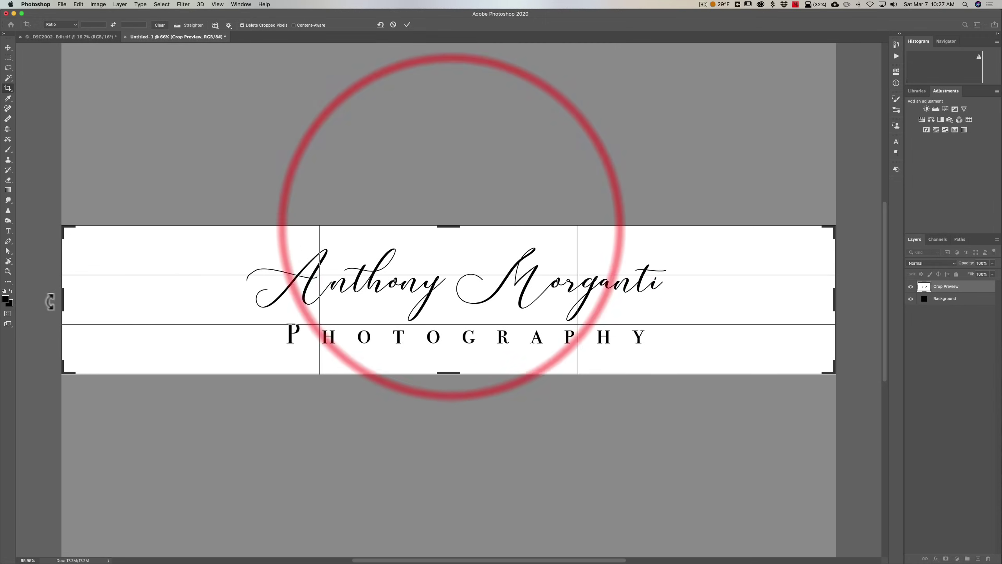
{"action": "left_click_drag", "start_coordinate": [62, 299], "coordinate": [143, 302]}
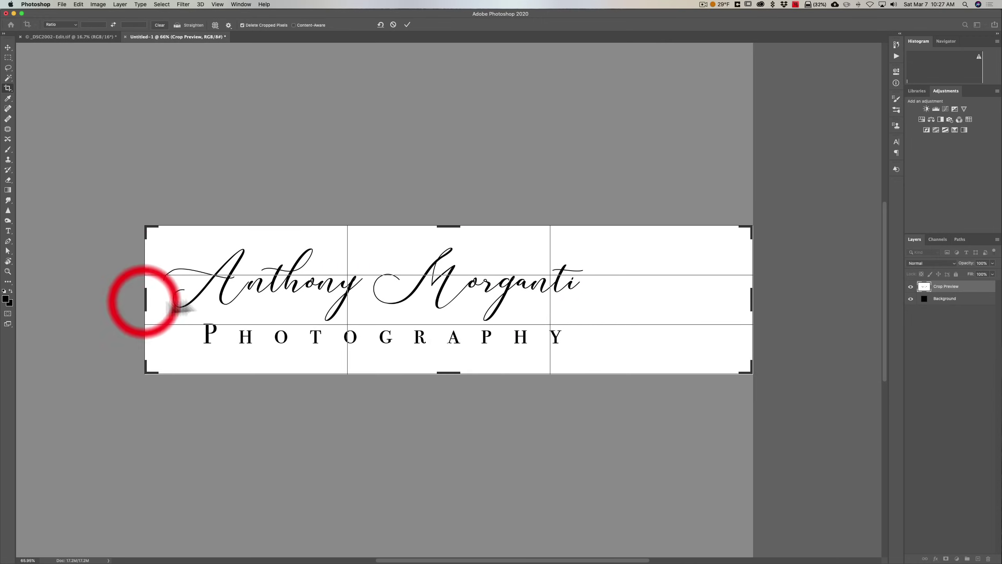
{"action": "left_click_drag", "start_coordinate": [751, 299], "coordinate": [666, 297]}
{"action": "left_click_drag", "start_coordinate": [456, 378], "coordinate": [450, 363]}
{"action": "left_click_drag", "start_coordinate": [448, 235], "coordinate": [449, 241]}
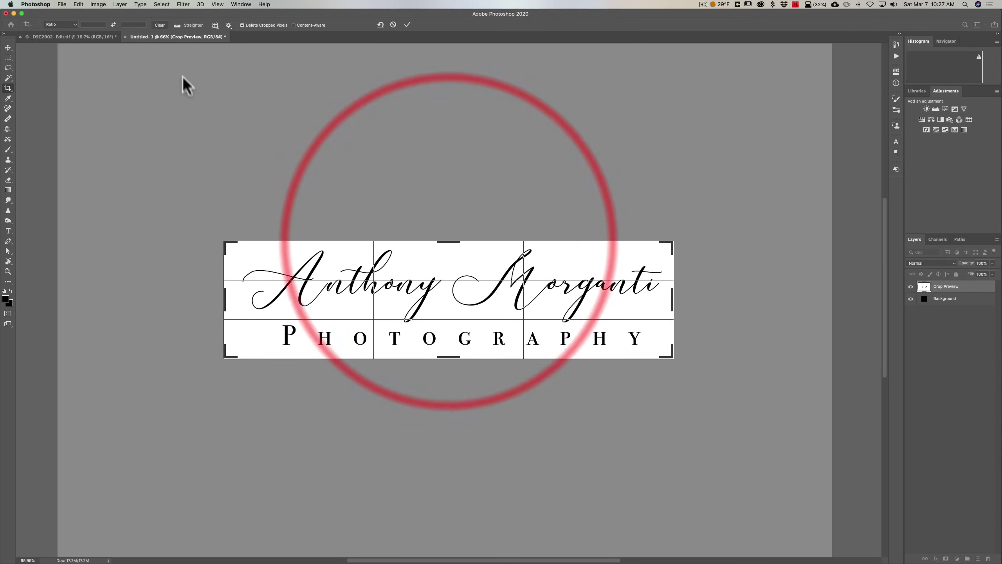
{"action": "left_click", "coordinate": [407, 25]}
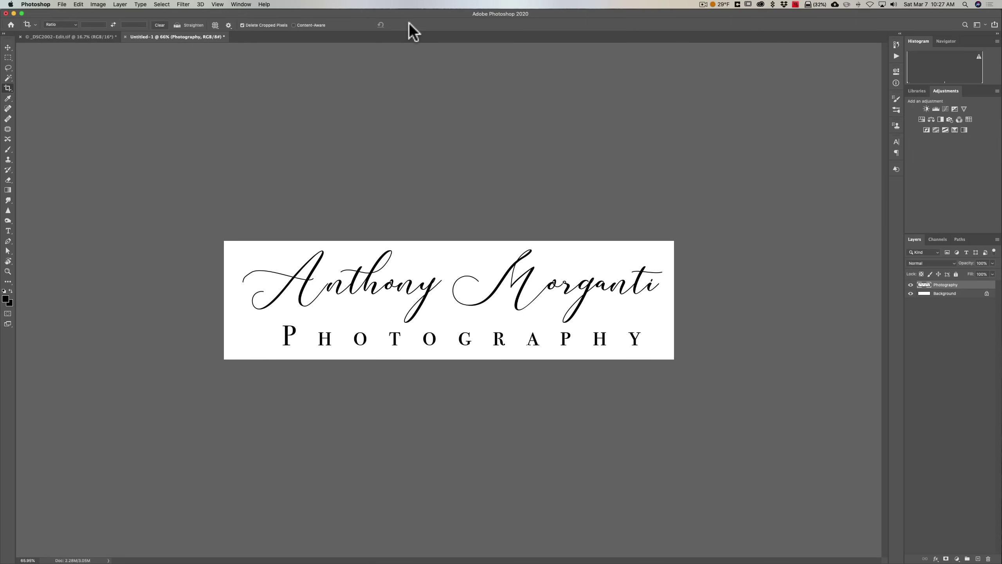
Define the cropped logo as a brush preset named "My Watermark".
{"action": "left_click", "coordinate": [78, 4]}
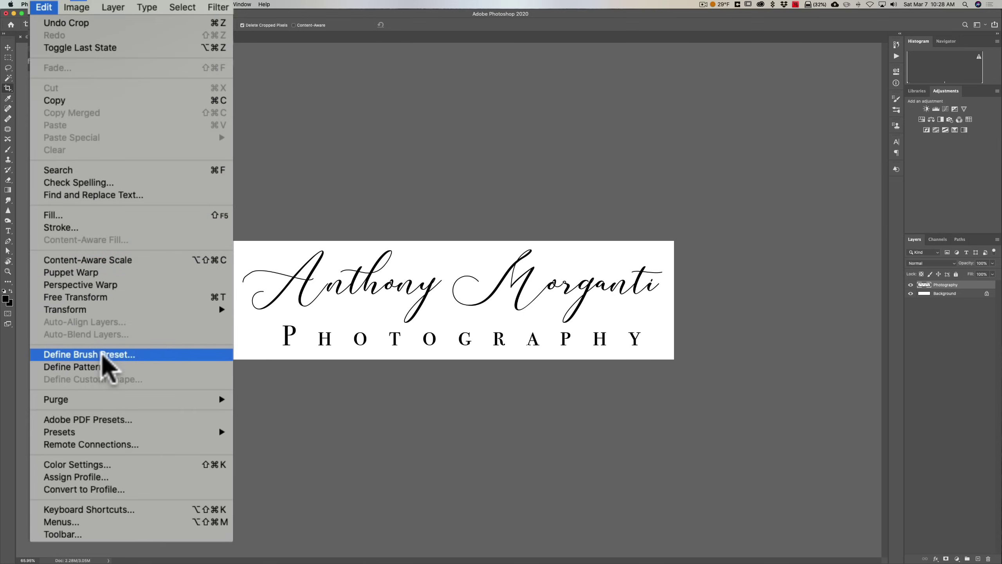
{"action": "left_click", "coordinate": [144, 355]}
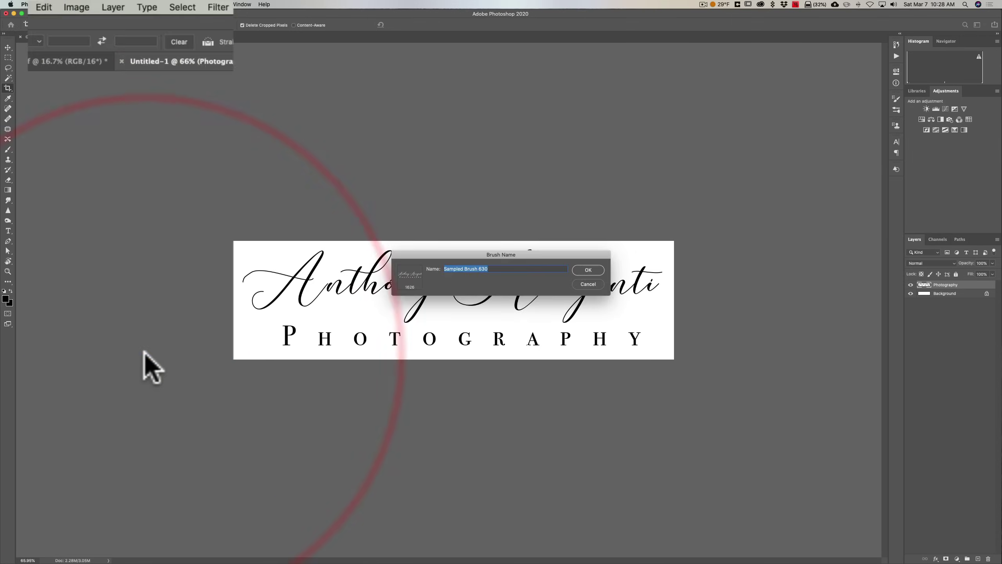
{"action": "type", "text": "My"}
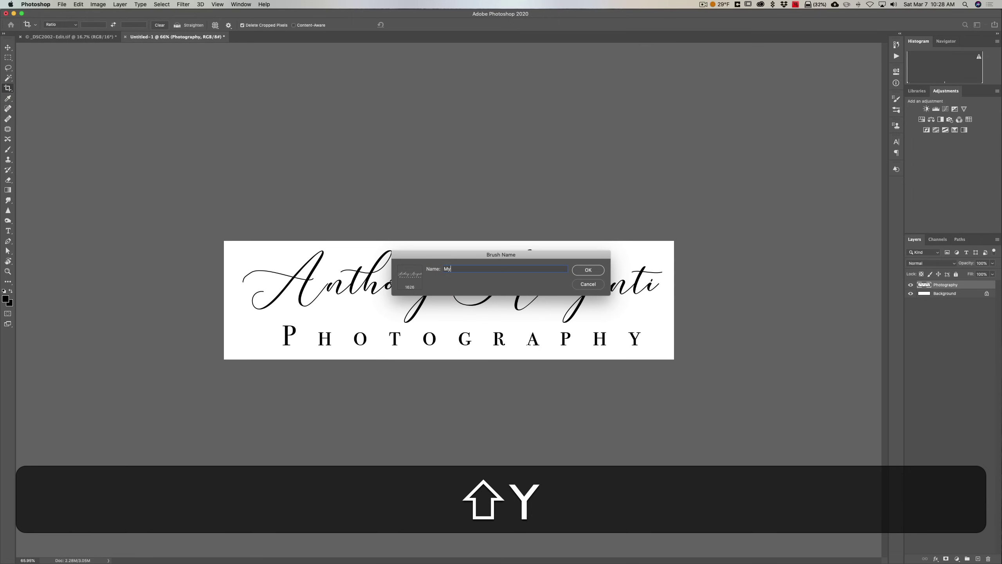
{"action": "type", "text": " Watermark"}
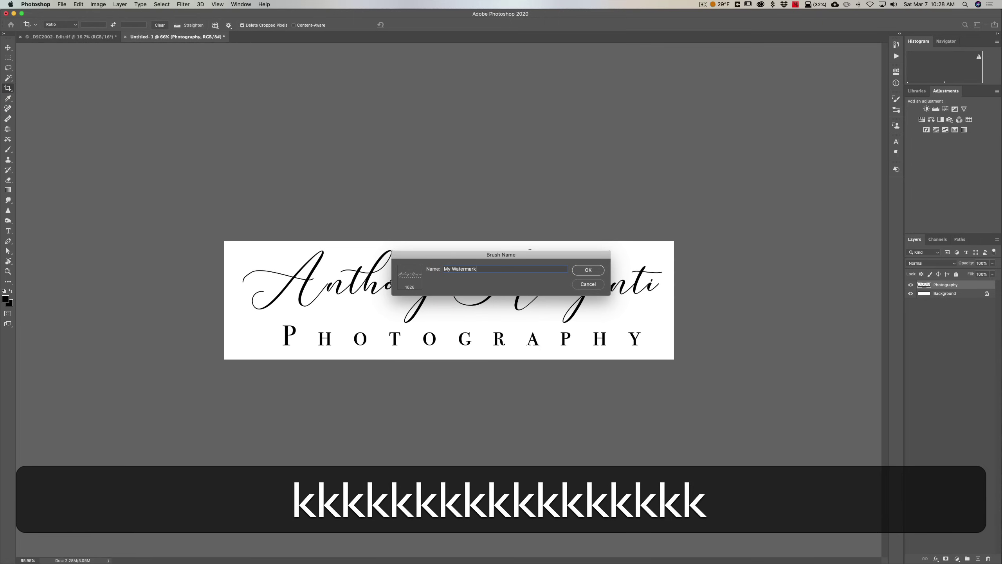
{"action": "left_click", "coordinate": [588, 270]}
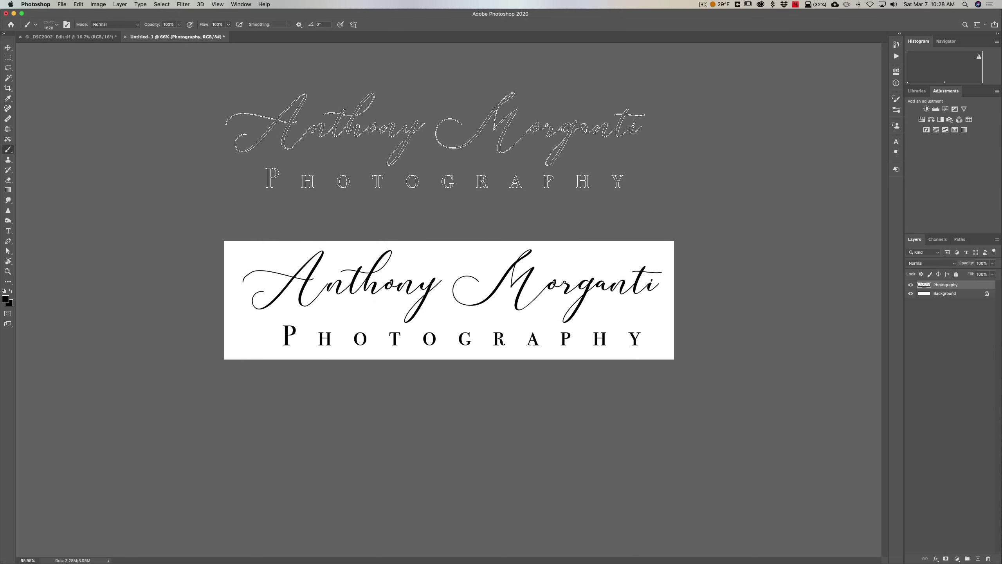
Switch to the portrait photo document and set the foreground colour to white.
{"action": "left_click", "coordinate": [91, 38]}
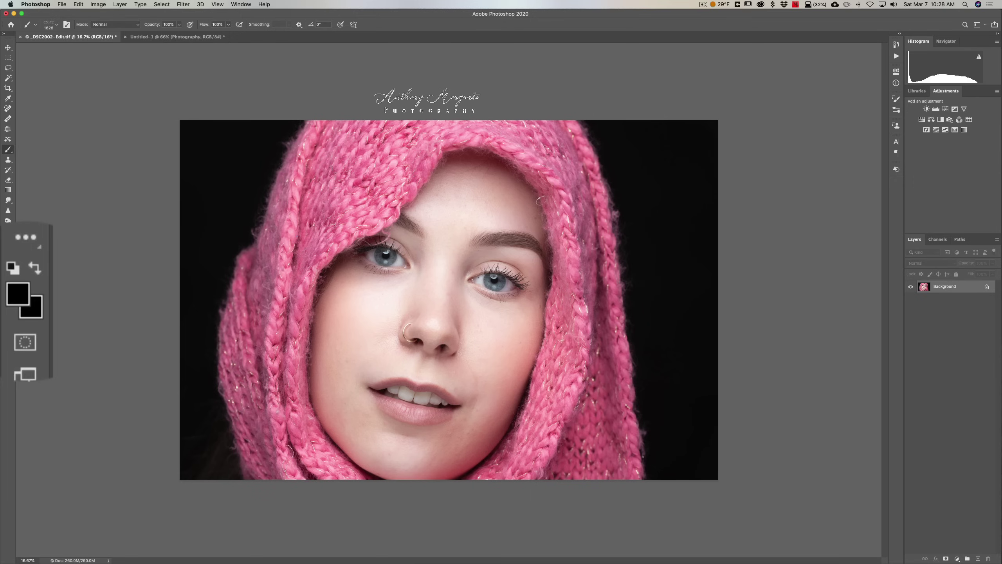
{"action": "key", "text": "d"}
{"action": "key", "text": "x"}
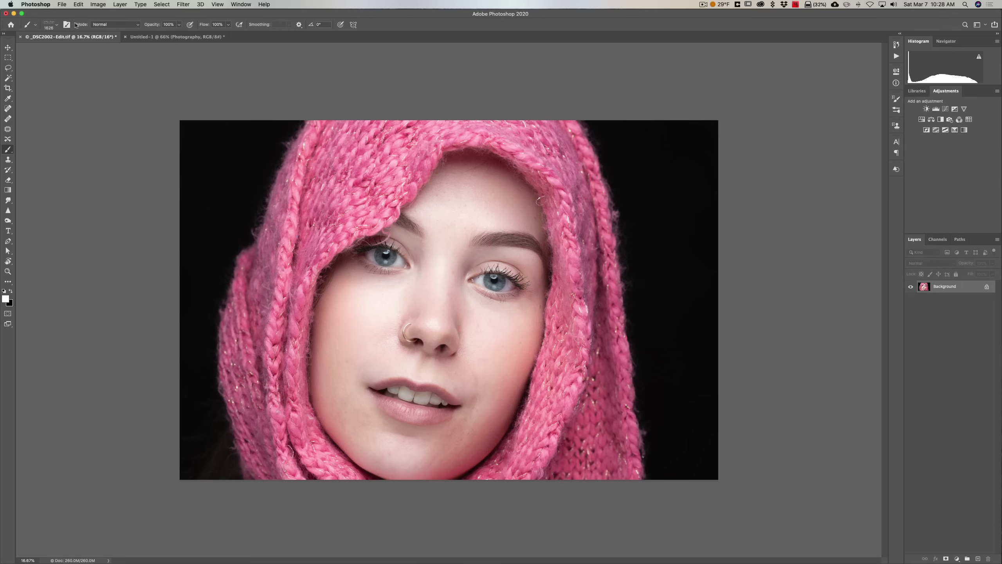
Enlarge the My Watermark brush to 5000 px and stamp it once on a new layer over the lower part of the portrait.
{"action": "left_click", "coordinate": [58, 27]}
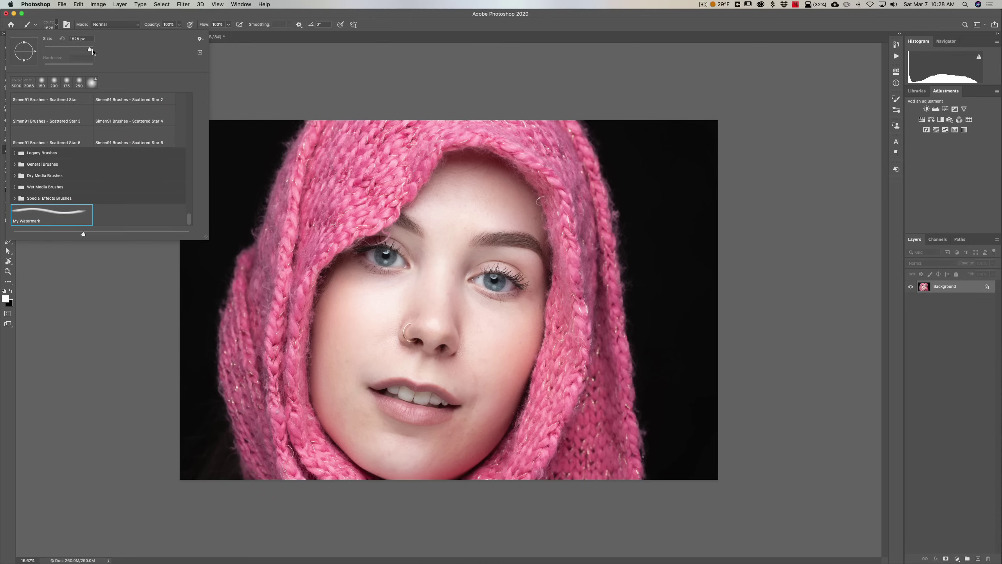
{"action": "left_click_drag", "start_coordinate": [90, 51], "coordinate": [118, 54]}
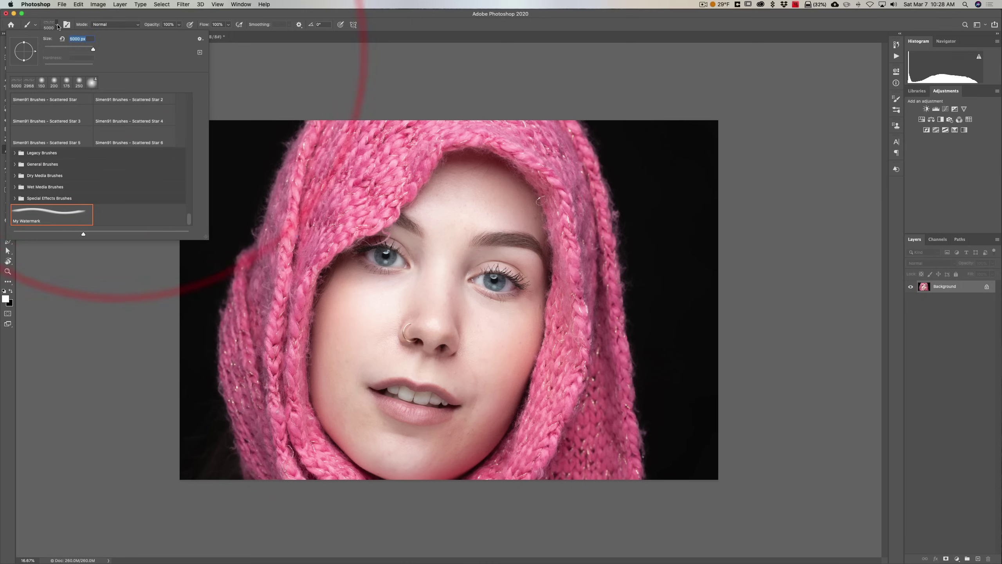
{"action": "key", "text": "Return"}
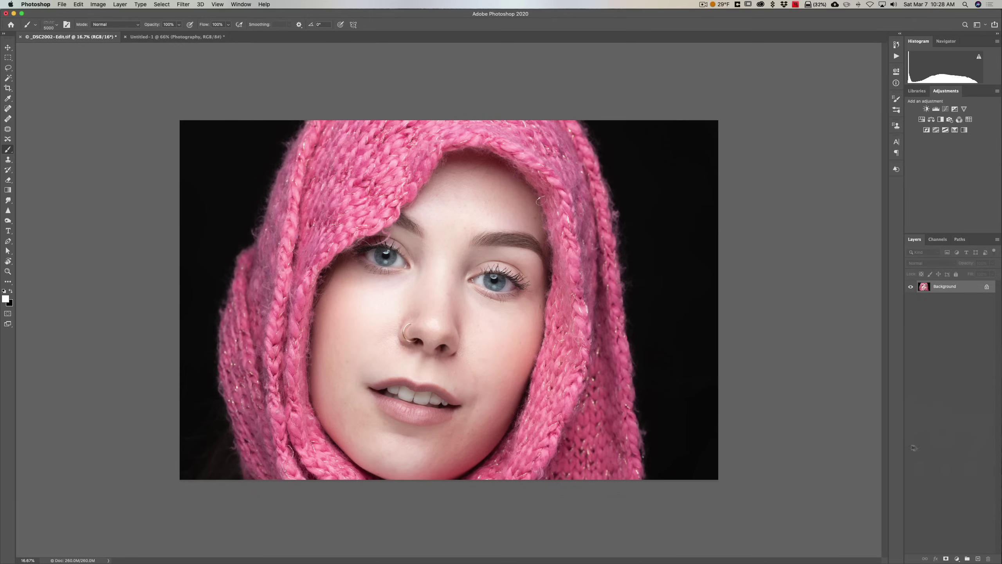
{"action": "left_click", "coordinate": [930, 549]}
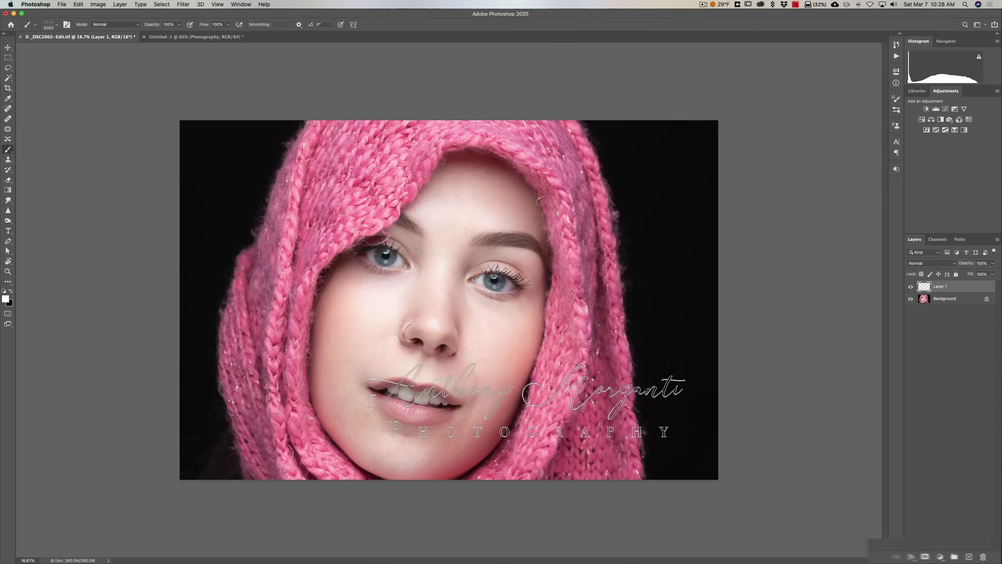
{"action": "left_click", "coordinate": [520, 396]}
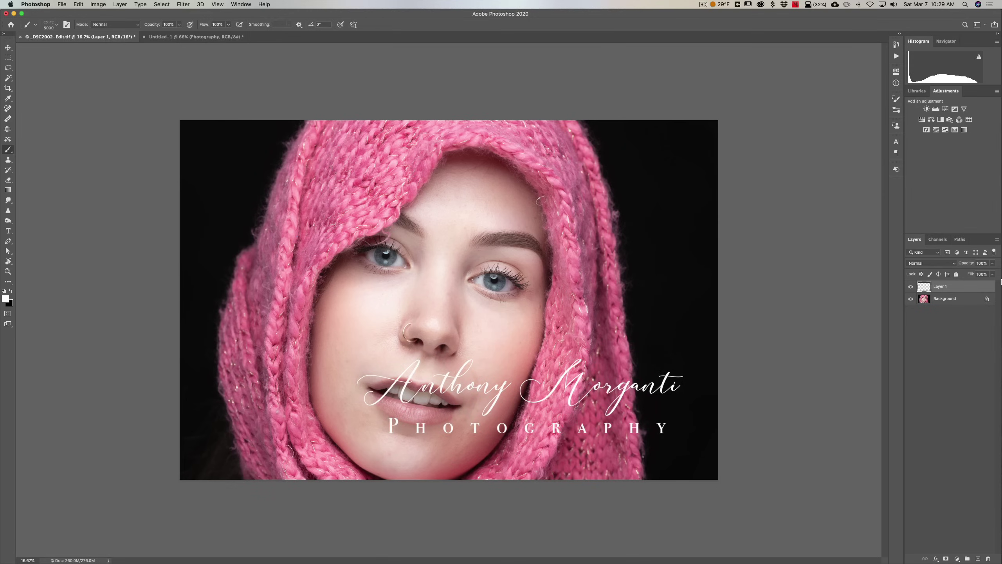
Scale the stamped watermark down to about 45% and place it in the photo's lower-right corner.
{"action": "key", "text": "super"}
{"action": "key", "text": "super+t"}
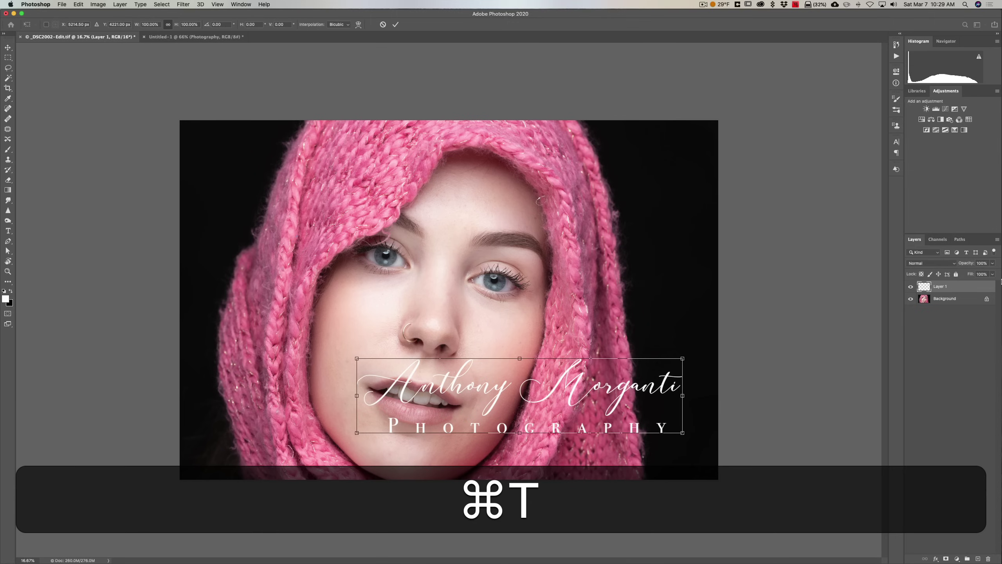
{"action": "left_click_drag", "start_coordinate": [358, 360], "coordinate": [588, 444]}
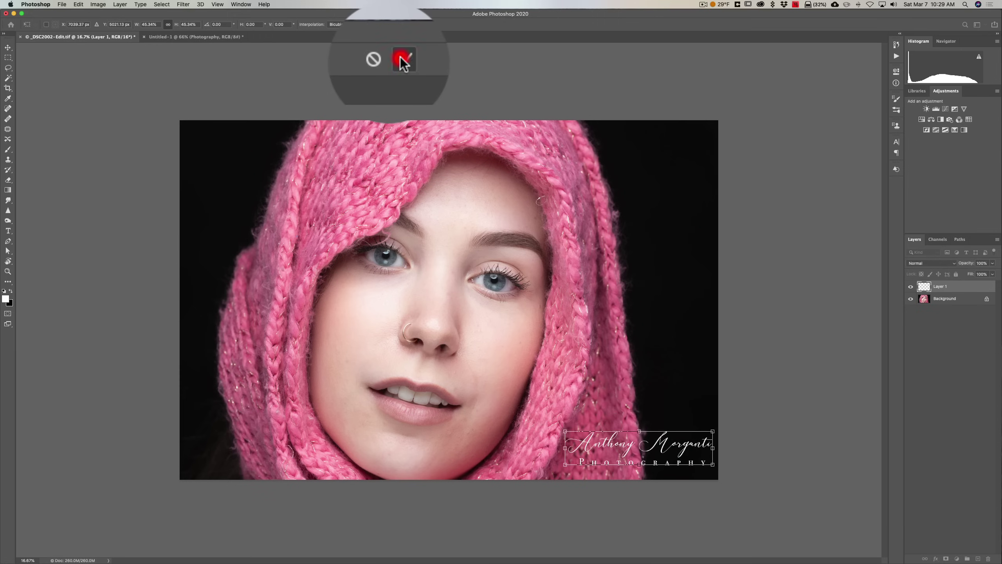
{"action": "left_click", "coordinate": [406, 67]}
Replace the watermark brush with the Soft Mechanical 13 pixels brush preset.
{"action": "key", "text": "b"}
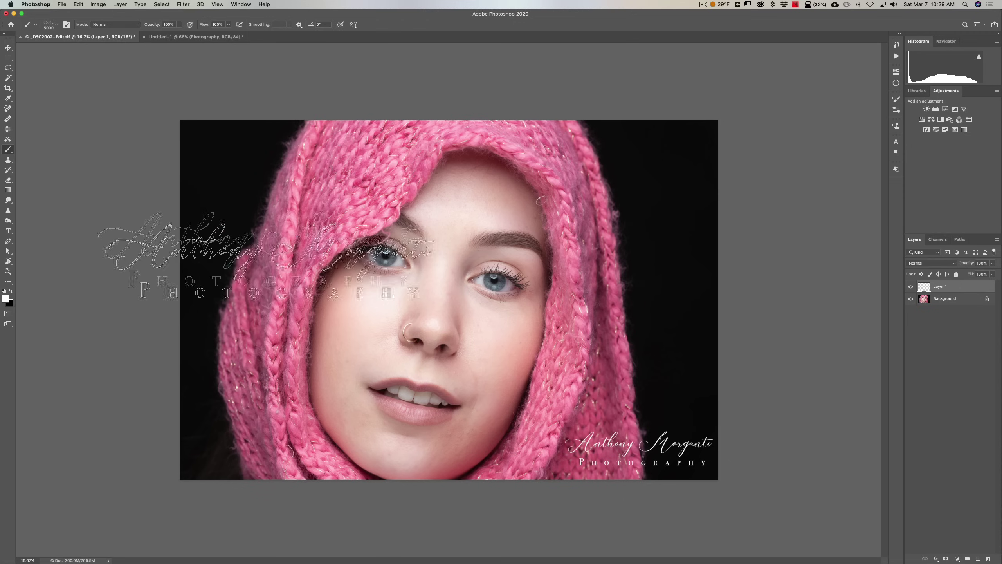
{"action": "left_click", "coordinate": [36, 25]}
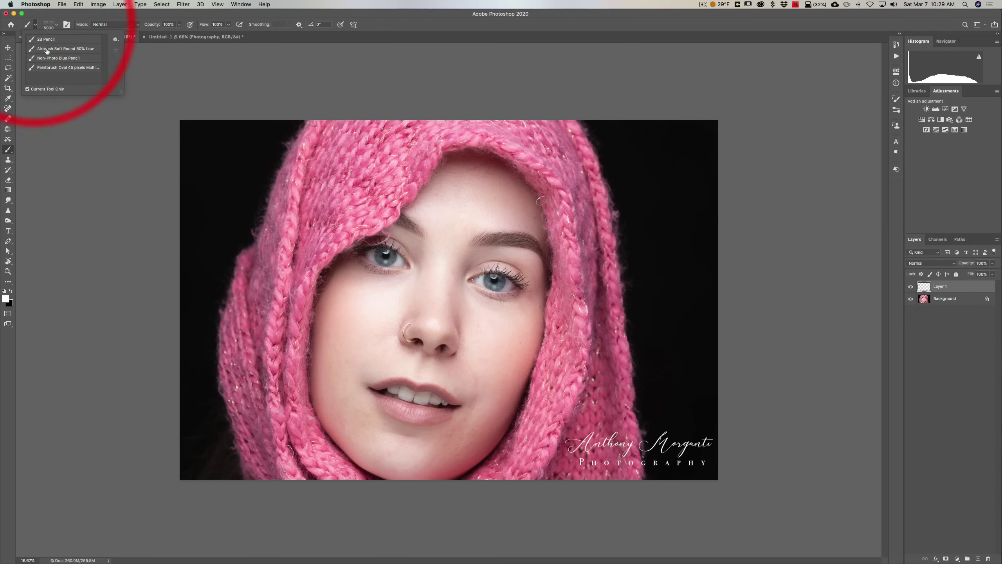
{"action": "left_click", "coordinate": [41, 27]}
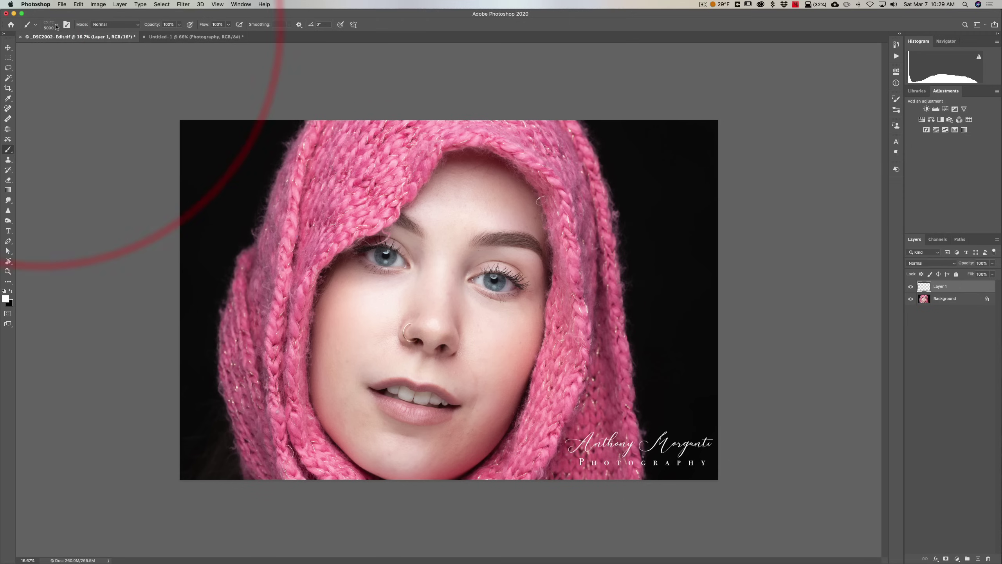
{"action": "left_click", "coordinate": [56, 25]}
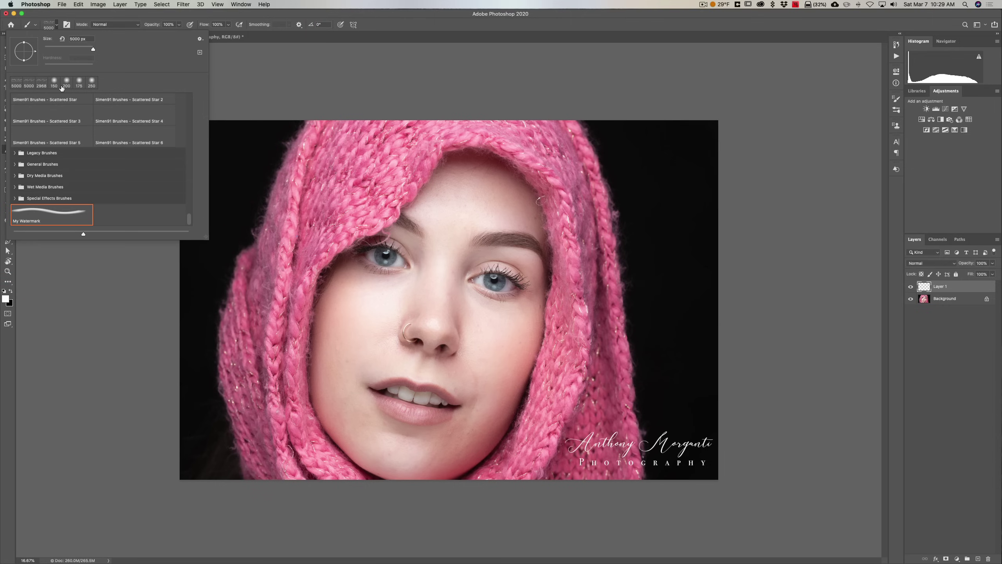
{"action": "scroll", "coordinate": [59, 126], "scroll_direction": "up", "scroll_amount": 10}
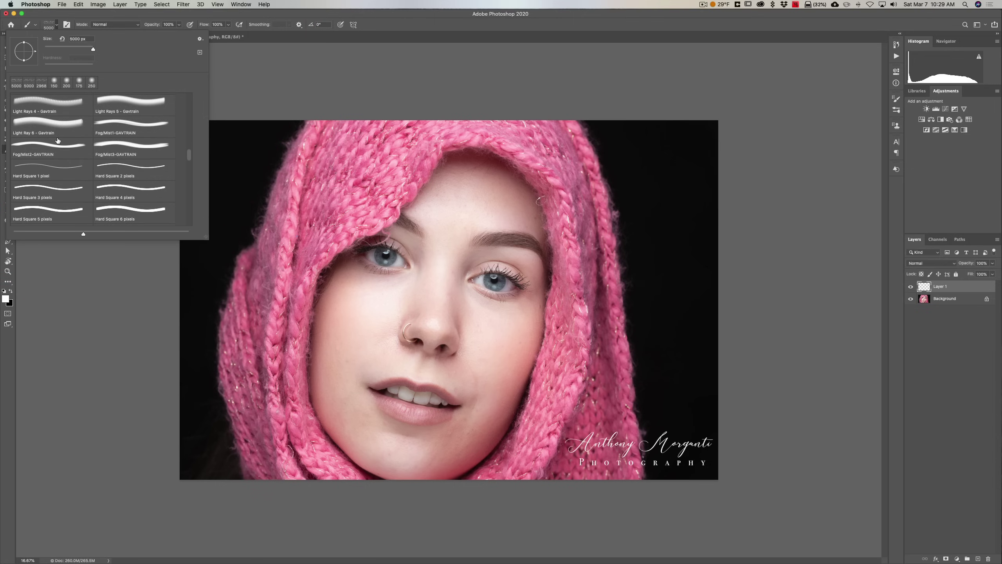
{"action": "left_click", "coordinate": [58, 122]}
{"action": "scroll", "coordinate": [63, 118], "scroll_direction": "up", "scroll_amount": 3}
{"action": "scroll", "coordinate": [64, 119], "scroll_direction": "up", "scroll_amount": 3}
{"action": "left_click", "coordinate": [64, 119]}
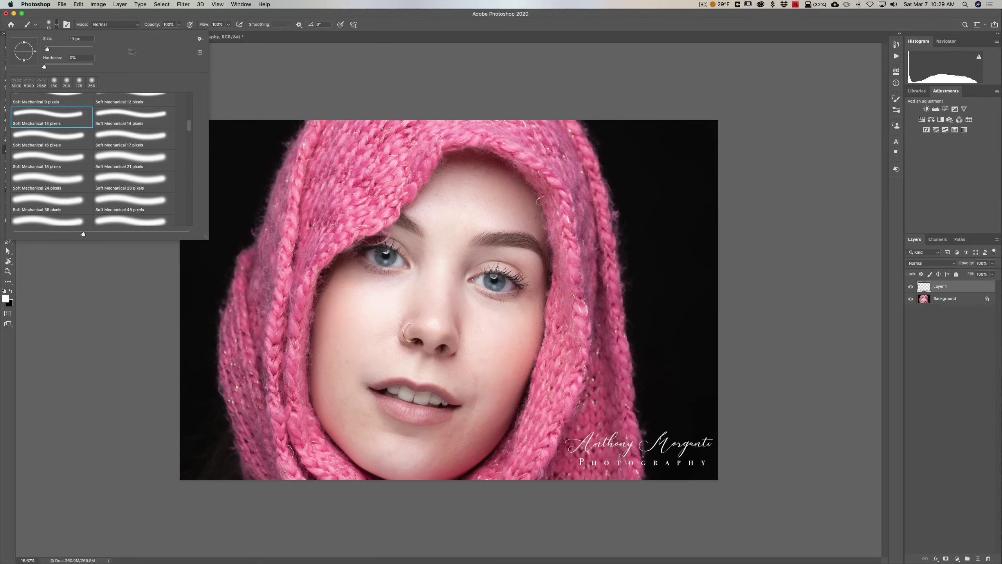
{"action": "left_click", "coordinate": [57, 25]}
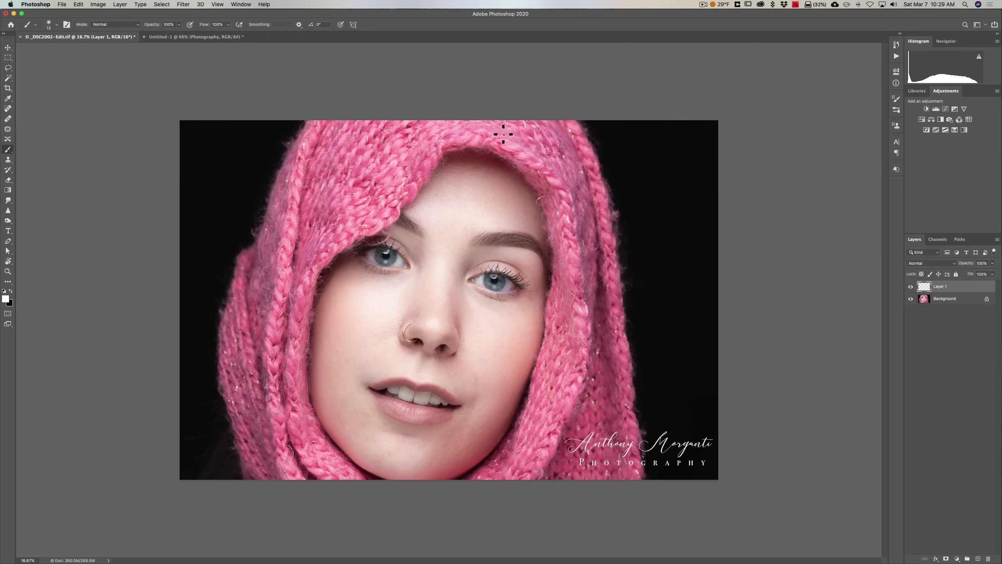
{"action": "left_click", "coordinate": [6, 299]}
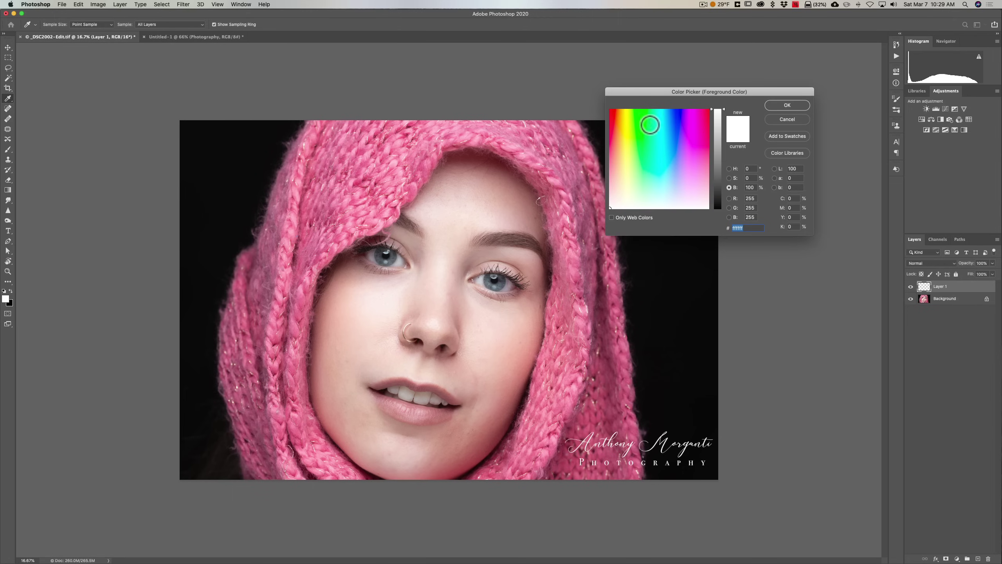
{"action": "left_click", "coordinate": [803, 120]}
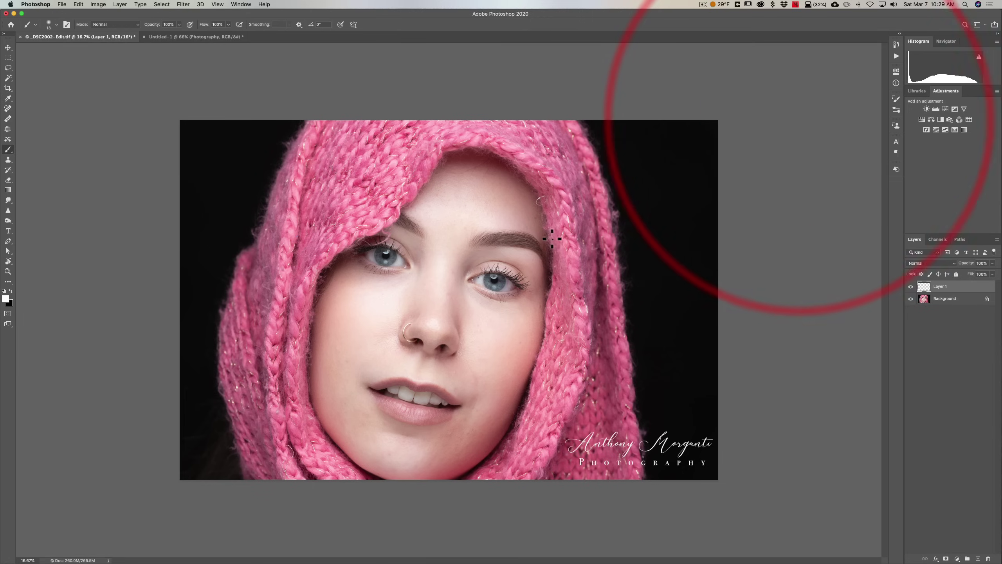
Switch back to the logo document and hide its Background layer to leave the logo on transparency.
{"action": "left_click", "coordinate": [181, 36]}
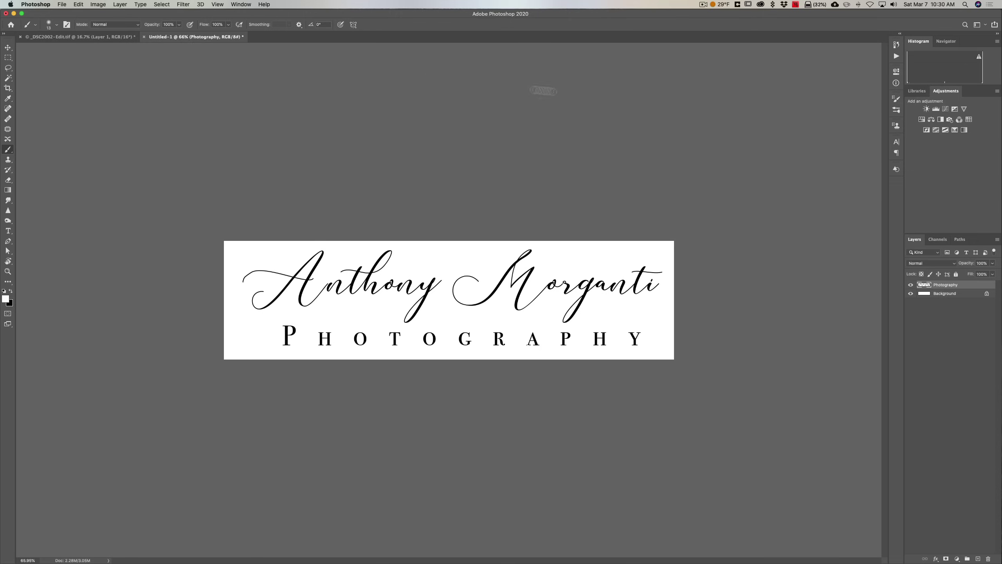
{"action": "left_click", "coordinate": [911, 294]}
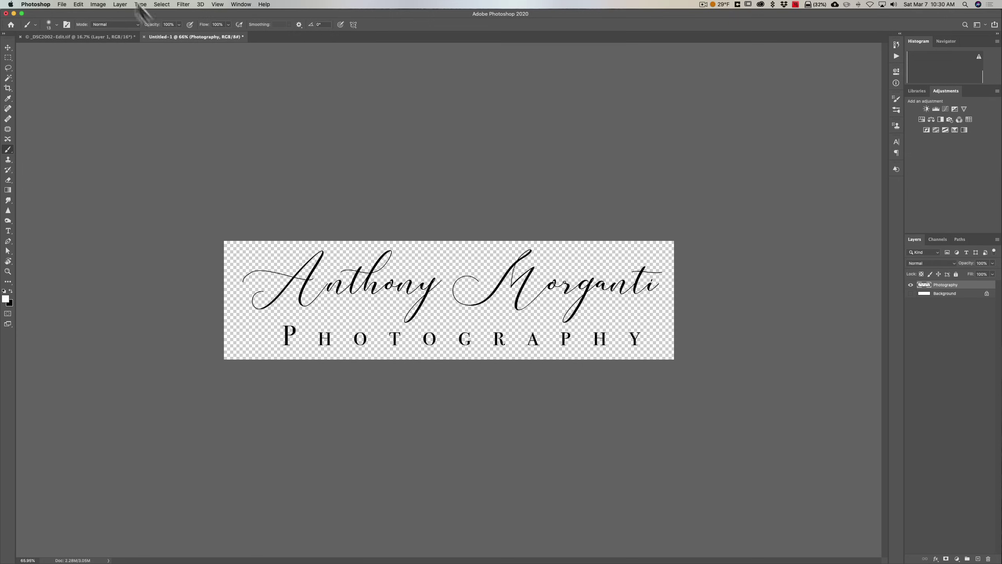
Export the black logo as a PNG with transparency to the Desktop, named My Watermark - Black.
{"action": "left_click", "coordinate": [62, 5]}
{"action": "mouse_move", "coordinate": [91, 111]}
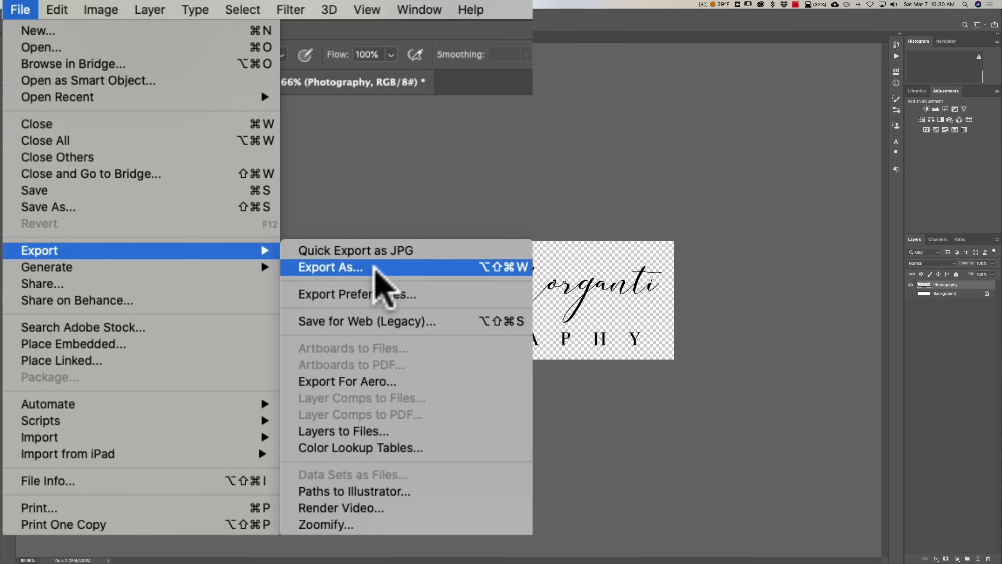
{"action": "left_click", "coordinate": [374, 269]}
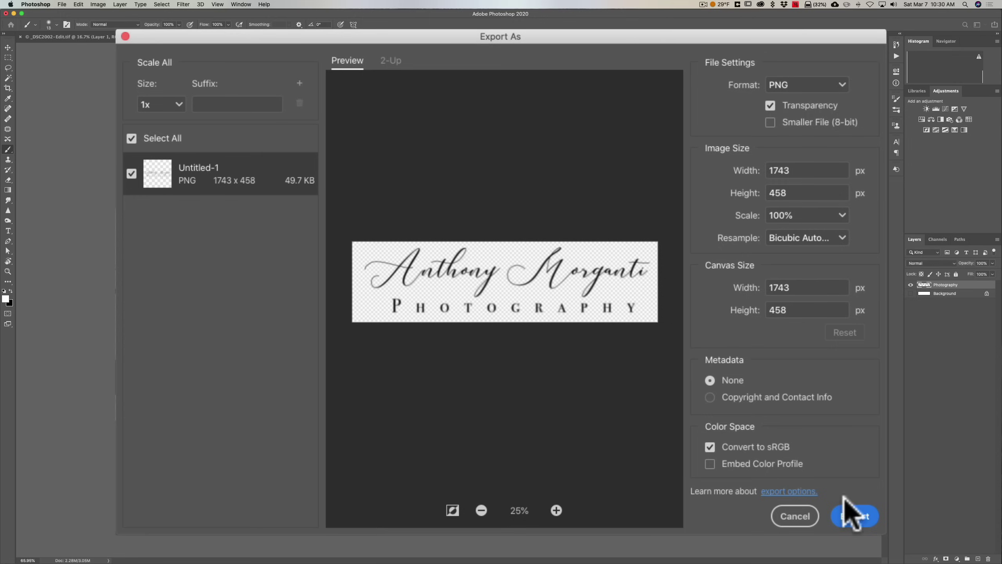
{"action": "left_click", "coordinate": [849, 518]}
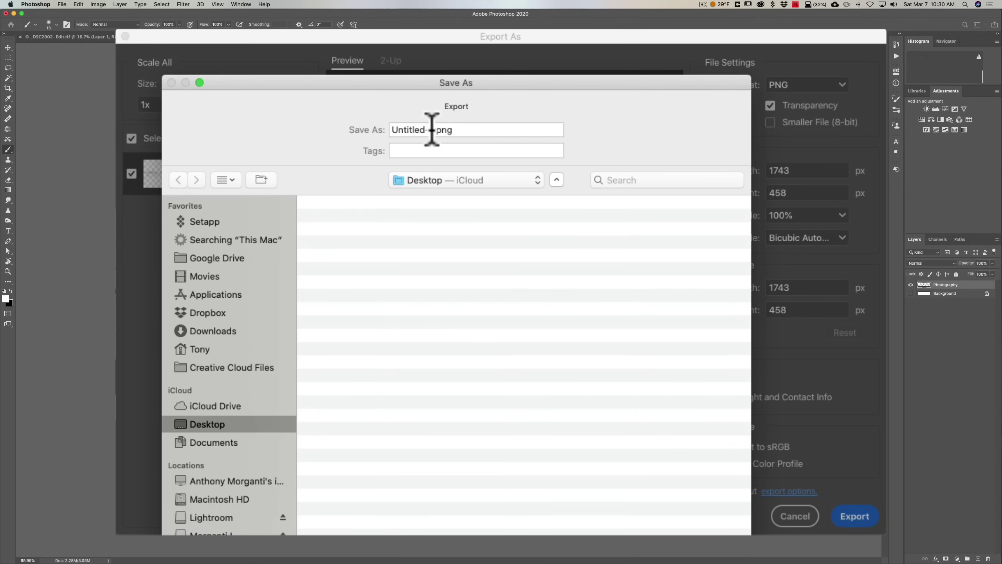
{"action": "left_click", "coordinate": [324, 135]}
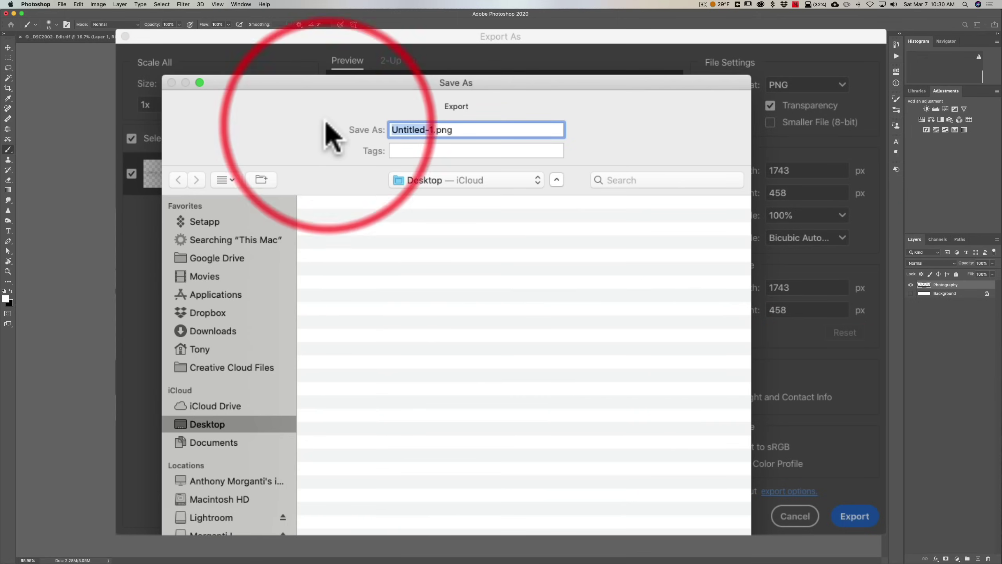
{"action": "type", "text": "My w"}
{"action": "key", "text": "BackSpace"}
{"action": "type", "text": "Waterma"}
{"action": "type", "text": "rk - B"}
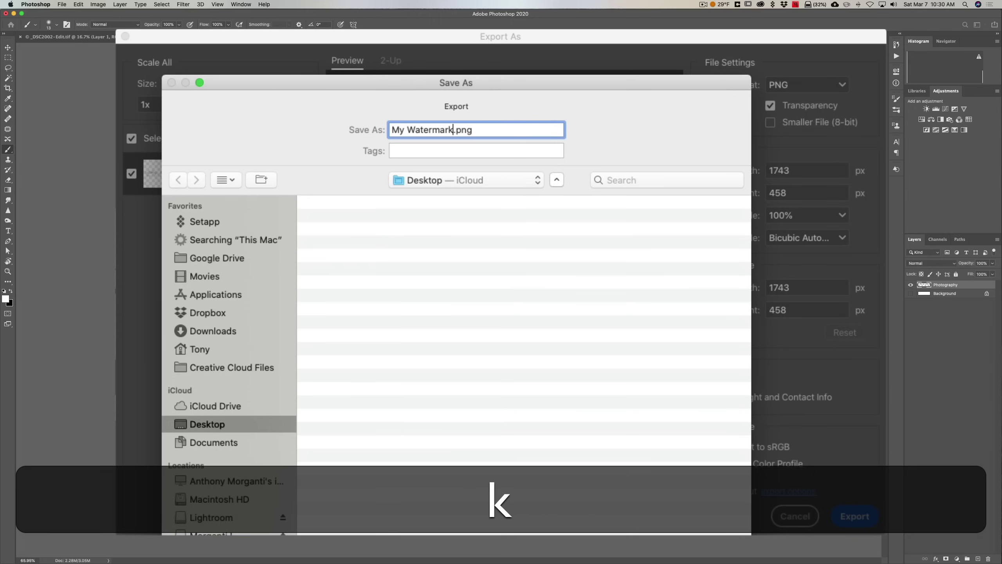
{"action": "type", "text": "lack"}
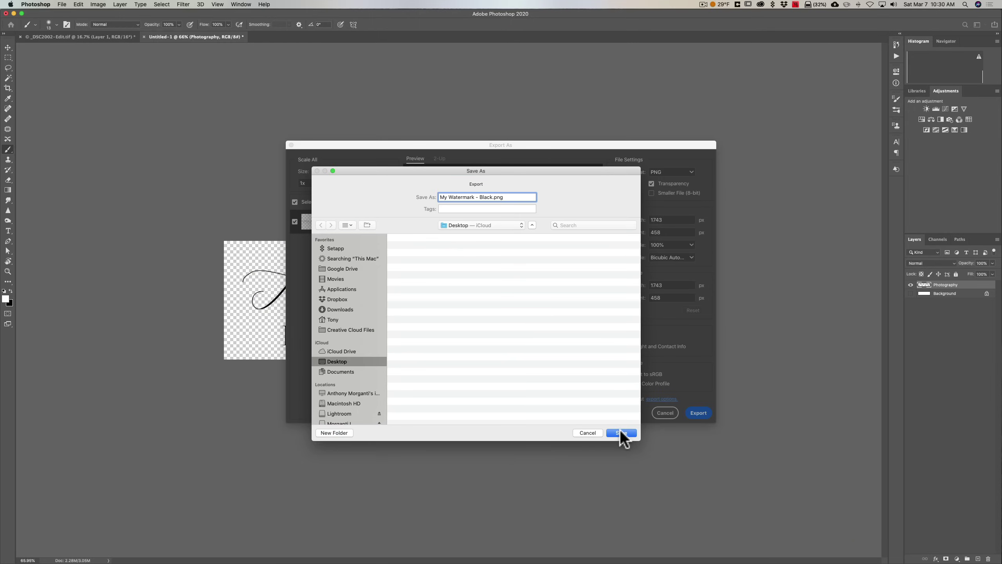
{"action": "left_click", "coordinate": [621, 432]}
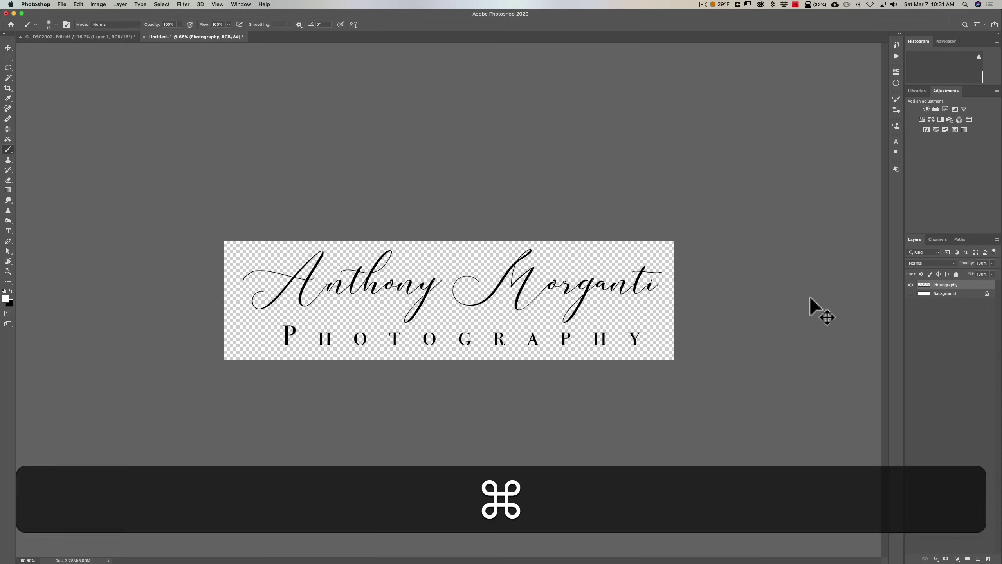
Invert the logo to white and export it as a transparent PNG named My Watermark - White on the Desktop.
{"action": "key", "text": "super+i"}
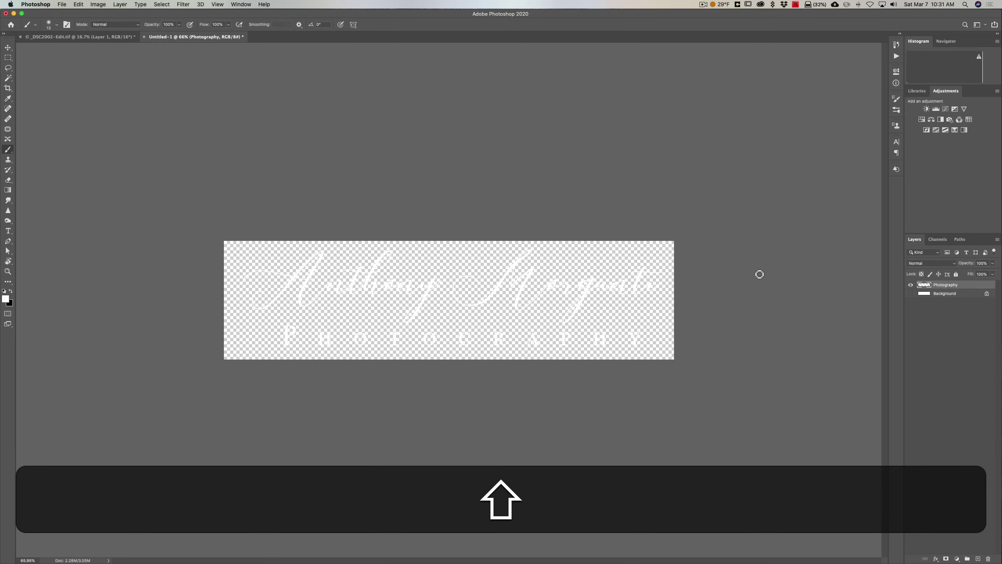
{"action": "key", "text": "alt+shift+super+w"}
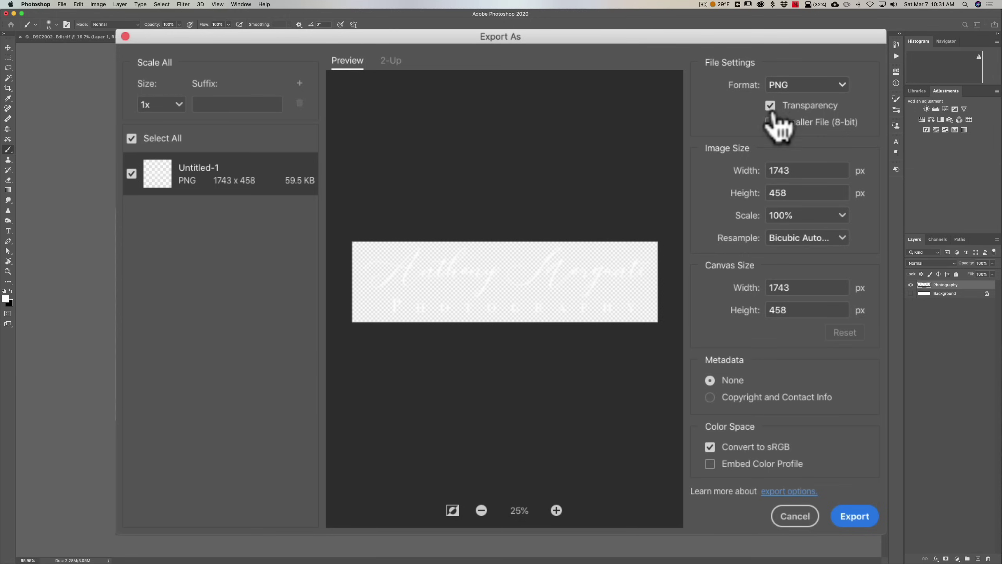
{"action": "left_click", "coordinate": [855, 516]}
{"action": "left_click", "coordinate": [391, 219]}
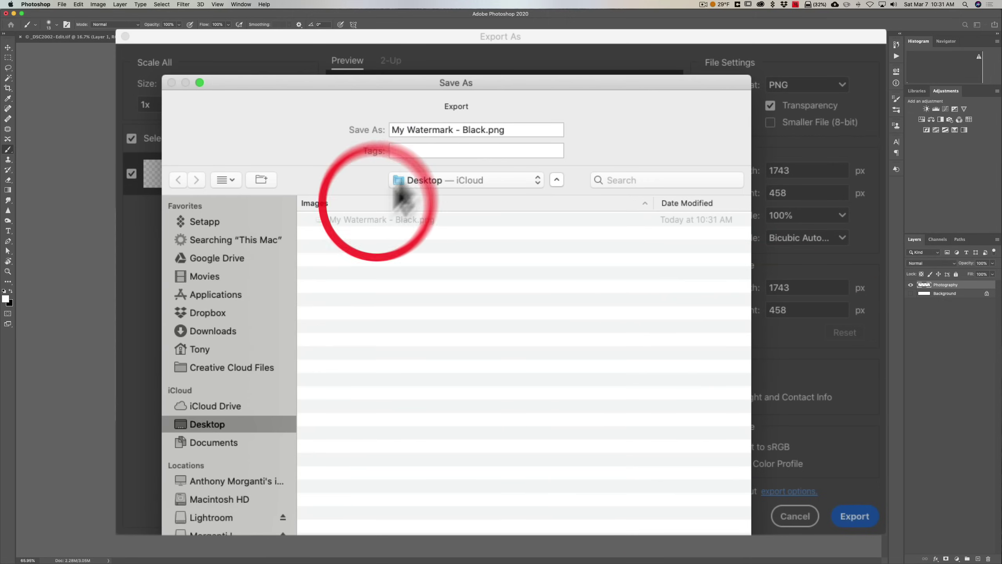
{"action": "double_click", "coordinate": [471, 130]}
{"action": "type", "text": "White"}
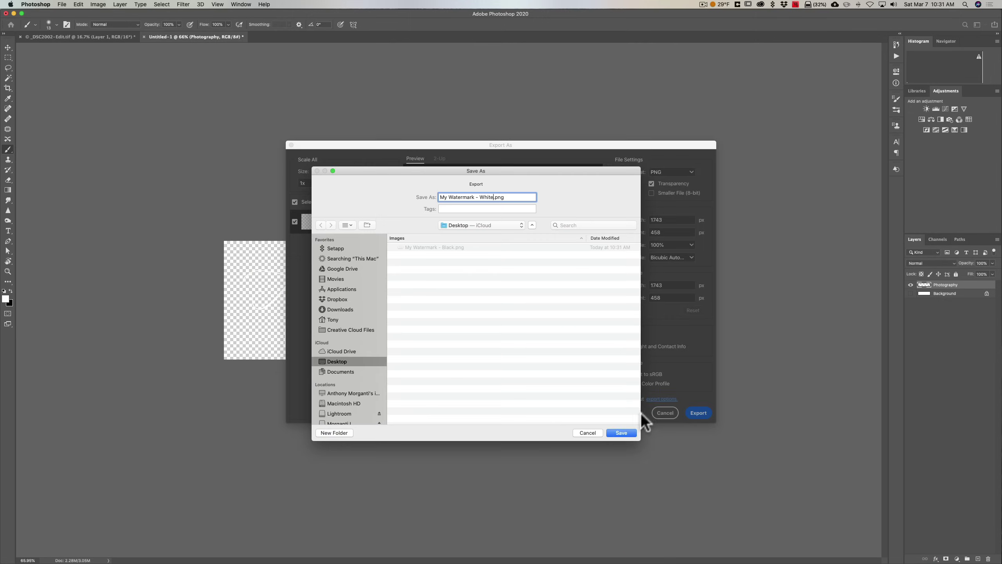
{"action": "left_click", "coordinate": [623, 433]}
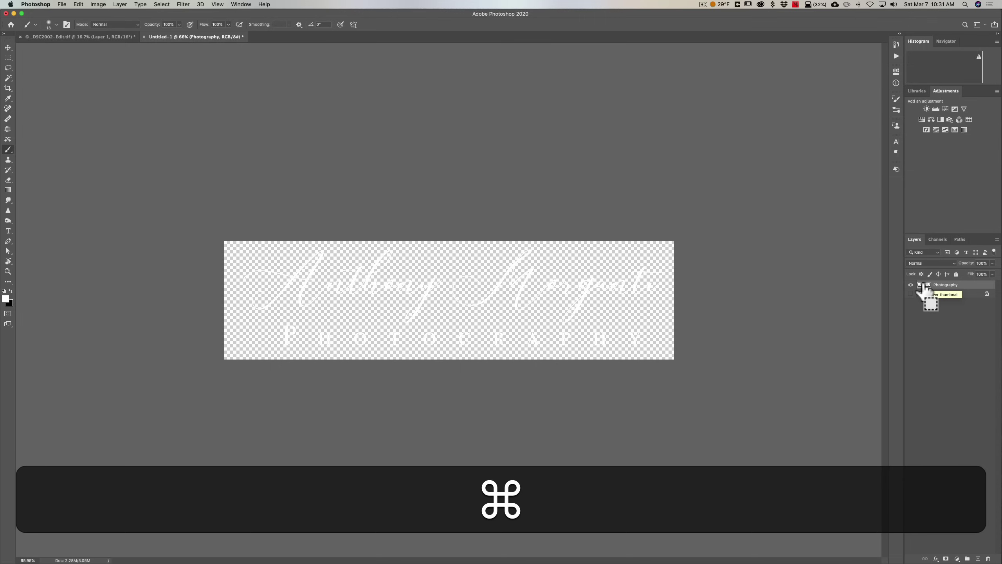
Load the Photography layer's outline as a selection and set the foreground color to yellow, hex fff000.
{"action": "left_click", "coordinate": [925, 287], "text": "super"}
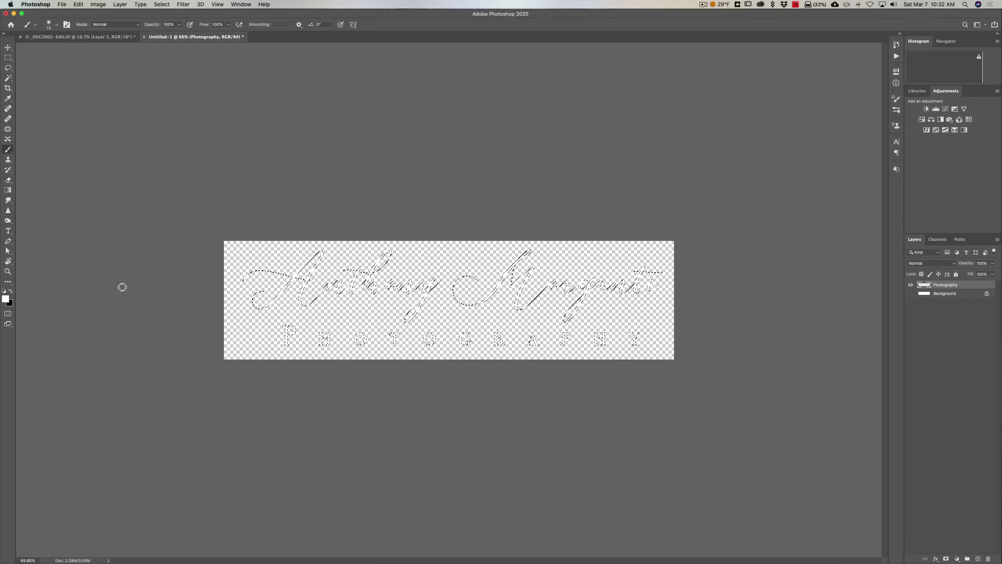
{"action": "left_click", "coordinate": [5, 299]}
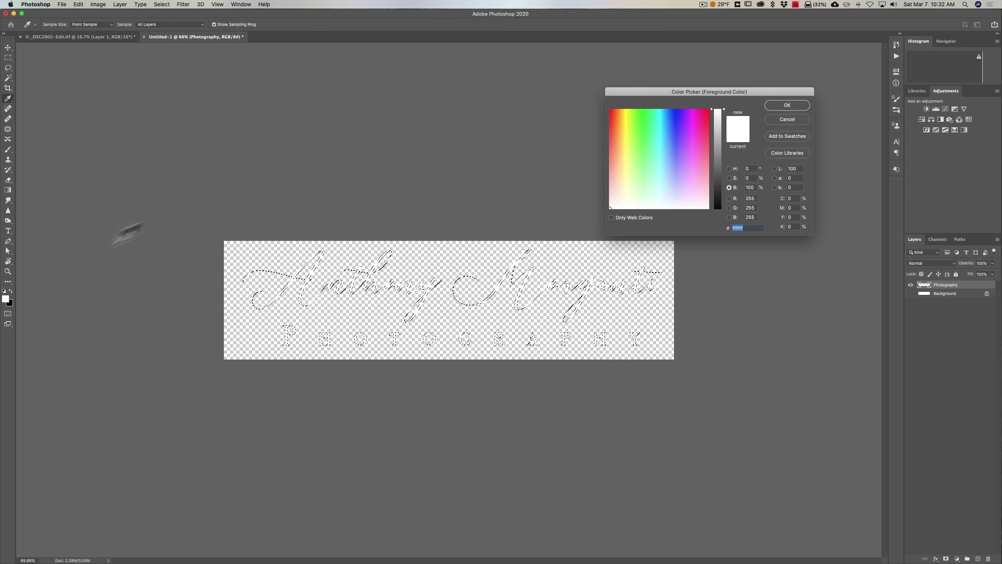
{"action": "type", "text": "fff00"}
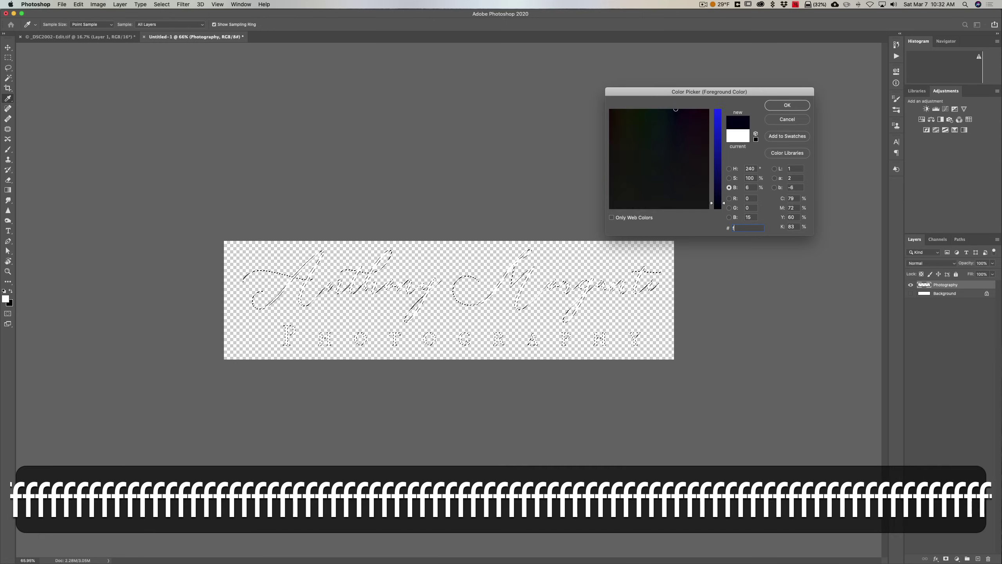
{"action": "type", "text": "0"}
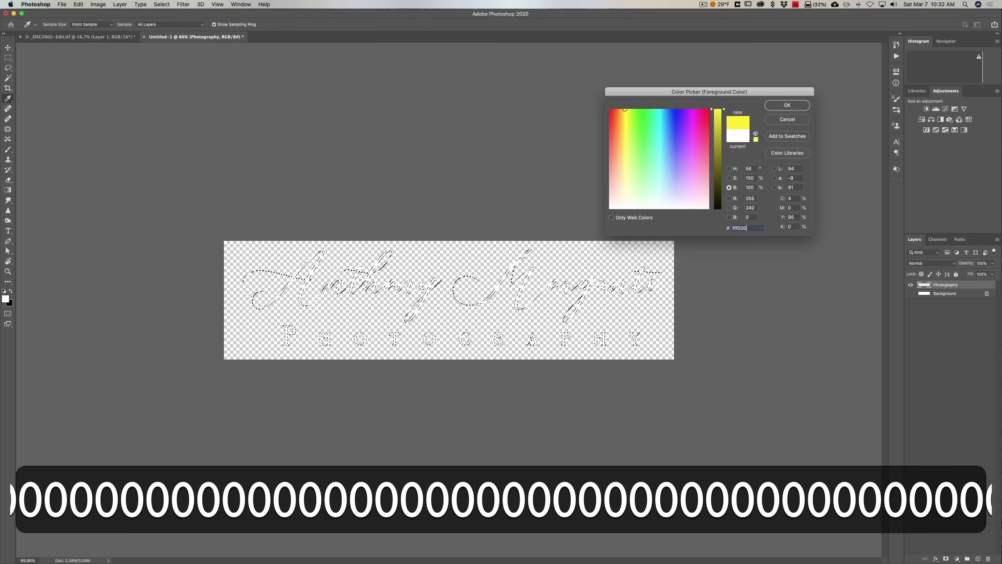
{"action": "left_click", "coordinate": [794, 106]}
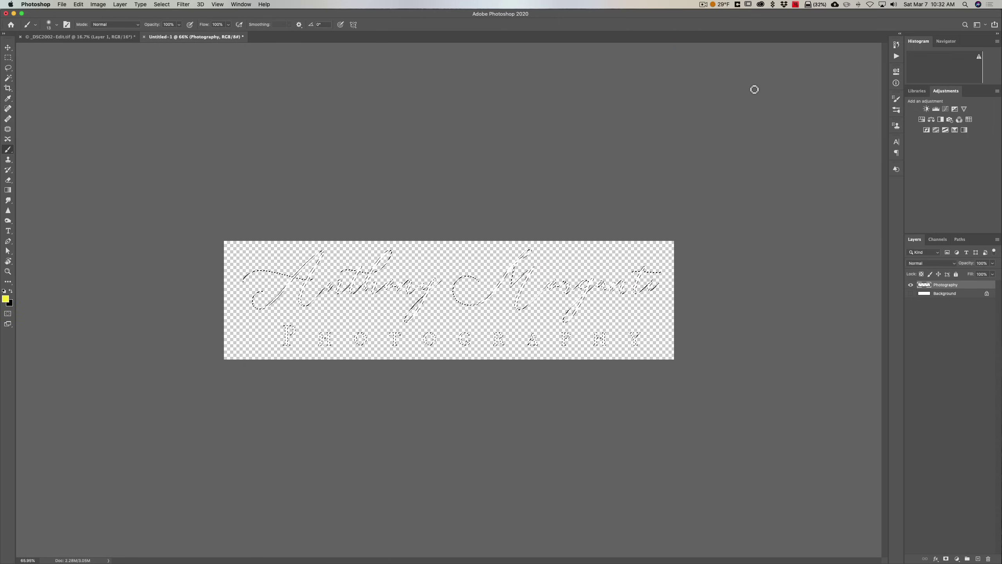
Fill the selected lettering with the foreground color in Normal mode at 100% opacity and clear the selection.
{"action": "key", "text": "shift"}
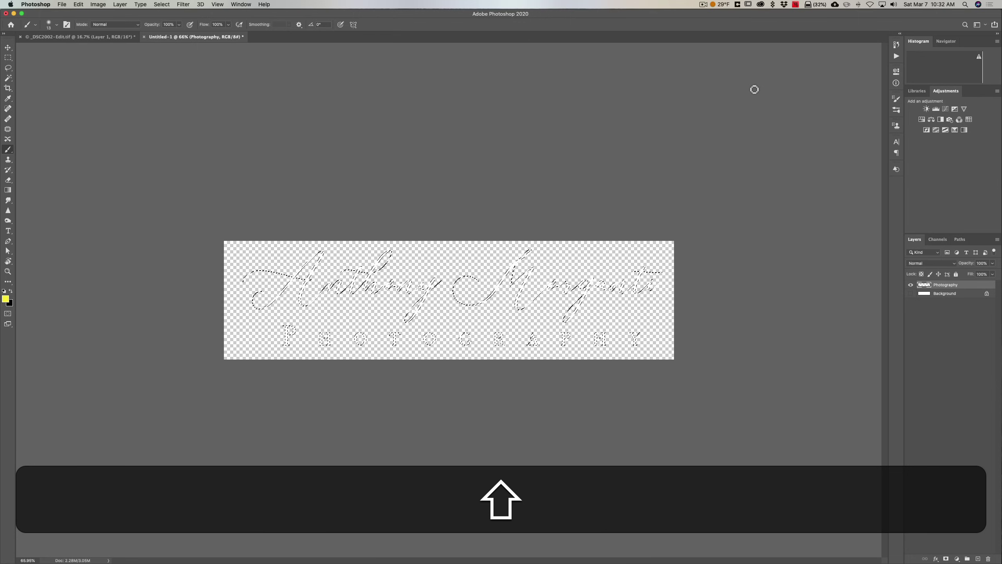
{"action": "key", "text": "shift+BackSpace"}
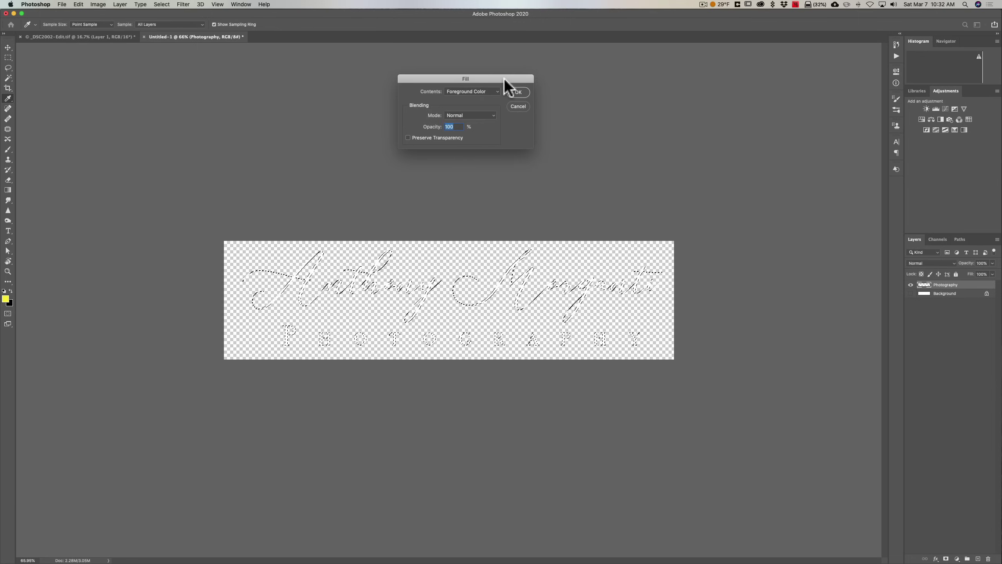
{"action": "left_click", "coordinate": [543, 59]}
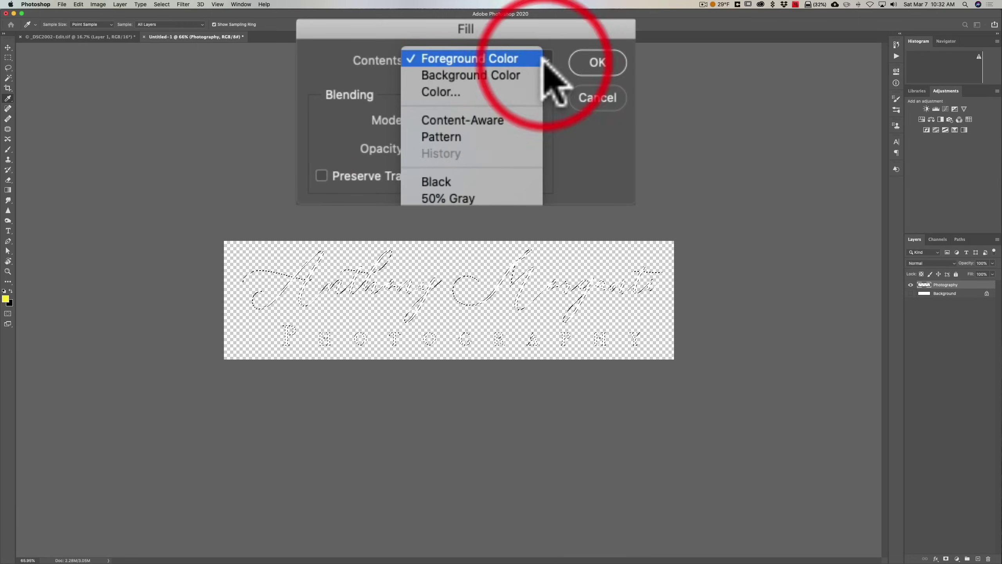
{"action": "left_click", "coordinate": [467, 63]}
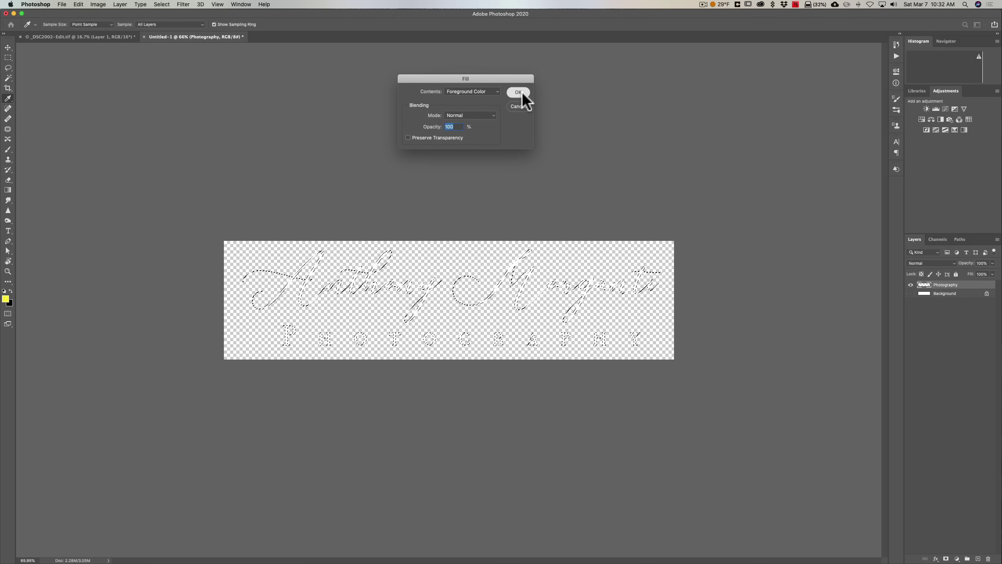
{"action": "left_click", "coordinate": [520, 93]}
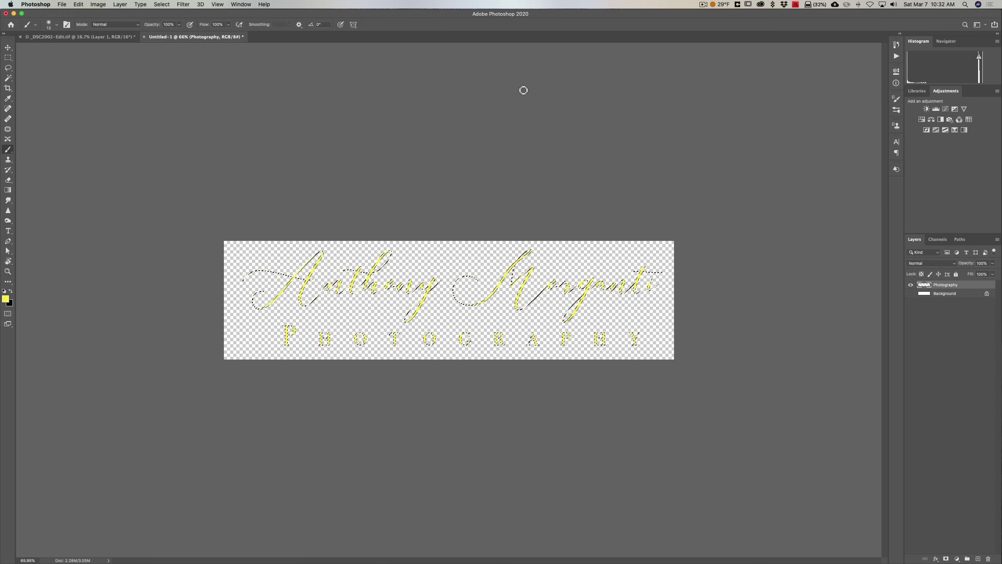
{"action": "key", "text": "super"}
{"action": "key", "text": "super+d"}
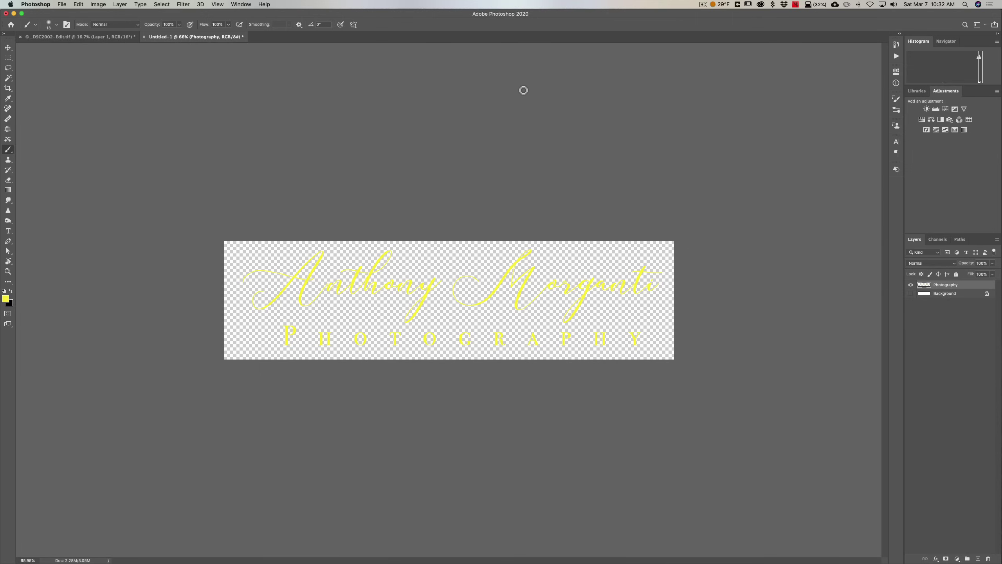
Export the yellow logo as a PNG with transparency to the Desktop, named My Watermark - Yellow.
{"action": "key", "text": "shift"}
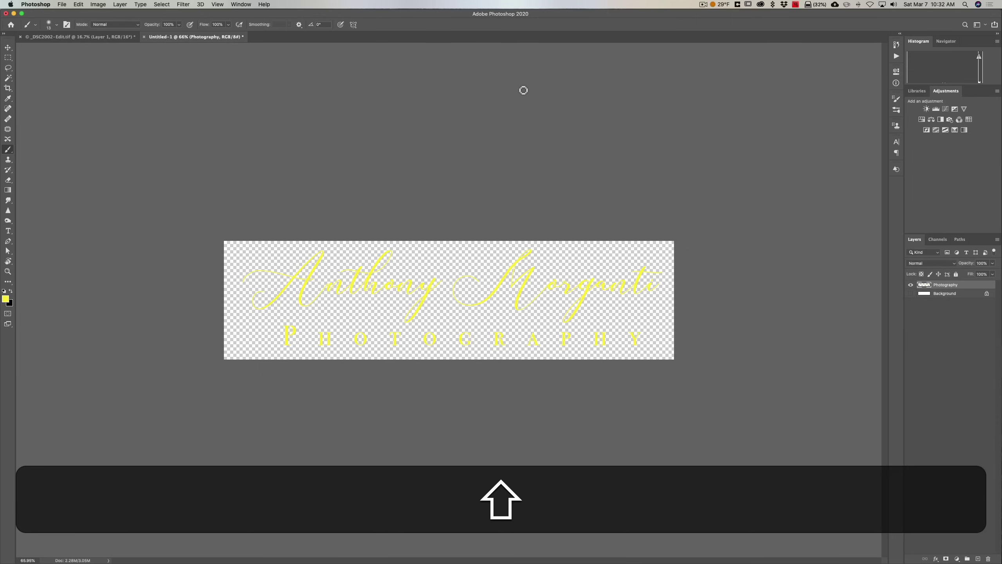
{"action": "key", "text": "alt+super"}
{"action": "key", "text": "alt+shift+super+w"}
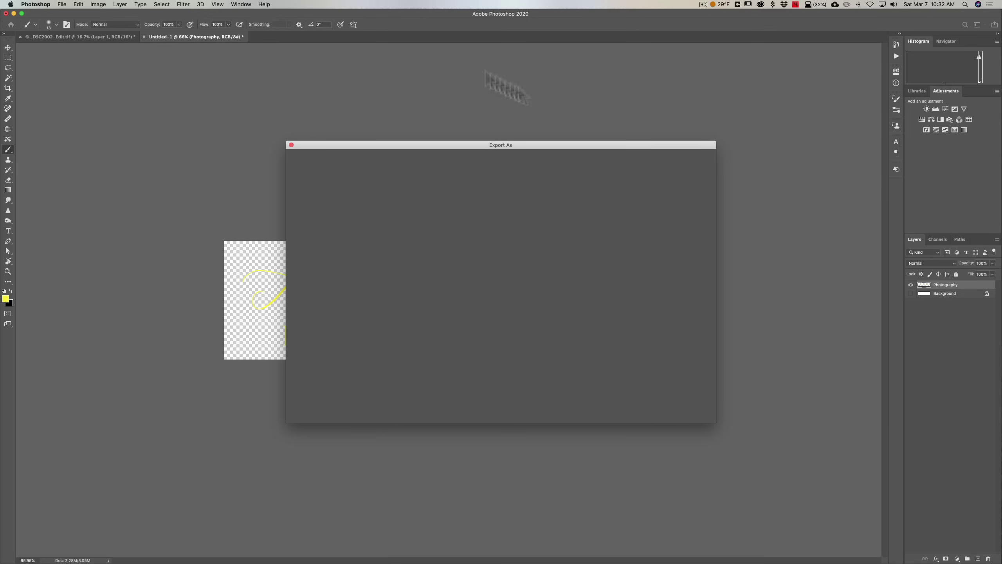
{"action": "left_click", "coordinate": [62, 4]}
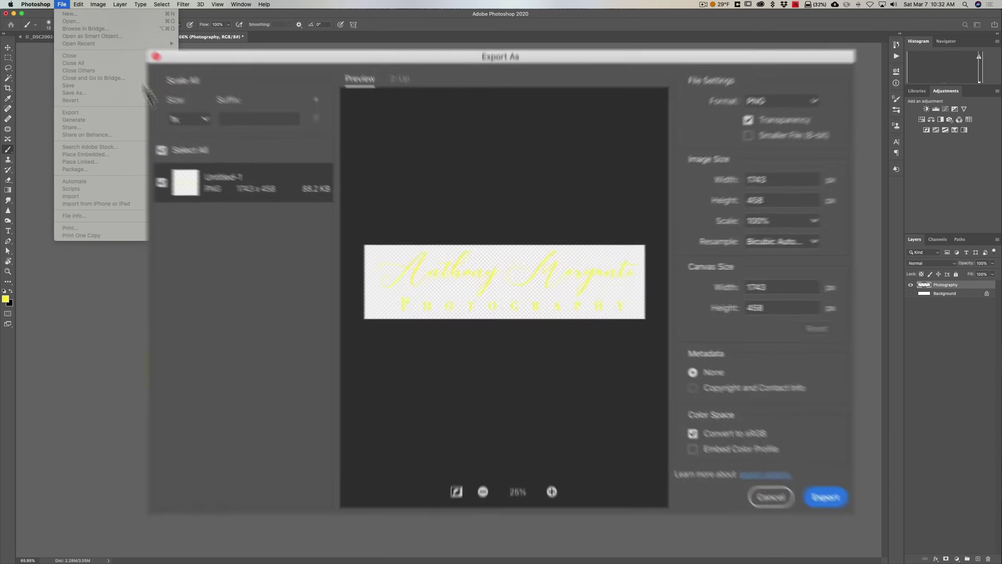
{"action": "mouse_move", "coordinate": [98, 4]}
{"action": "left_click", "coordinate": [420, 17]}
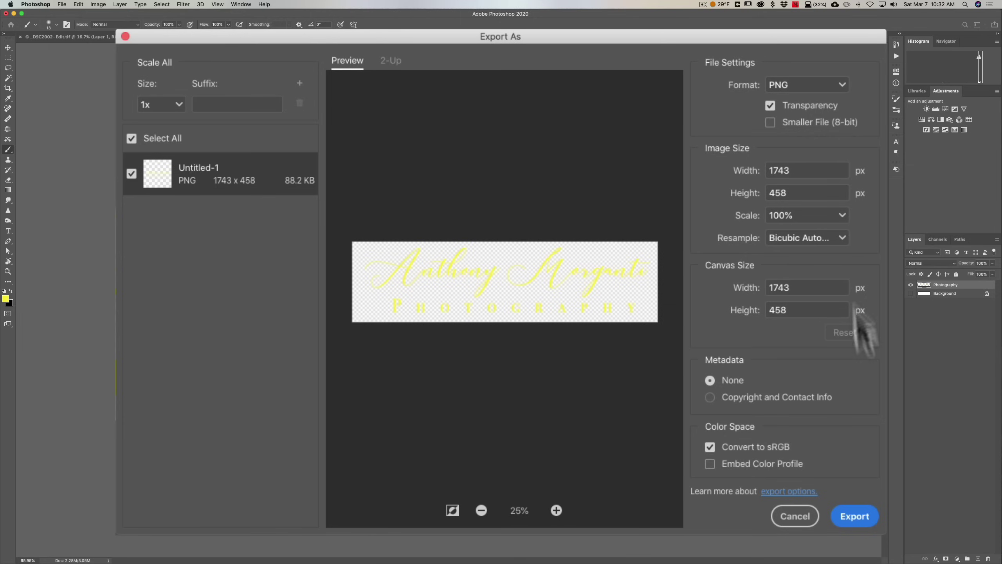
{"action": "left_click", "coordinate": [850, 513]}
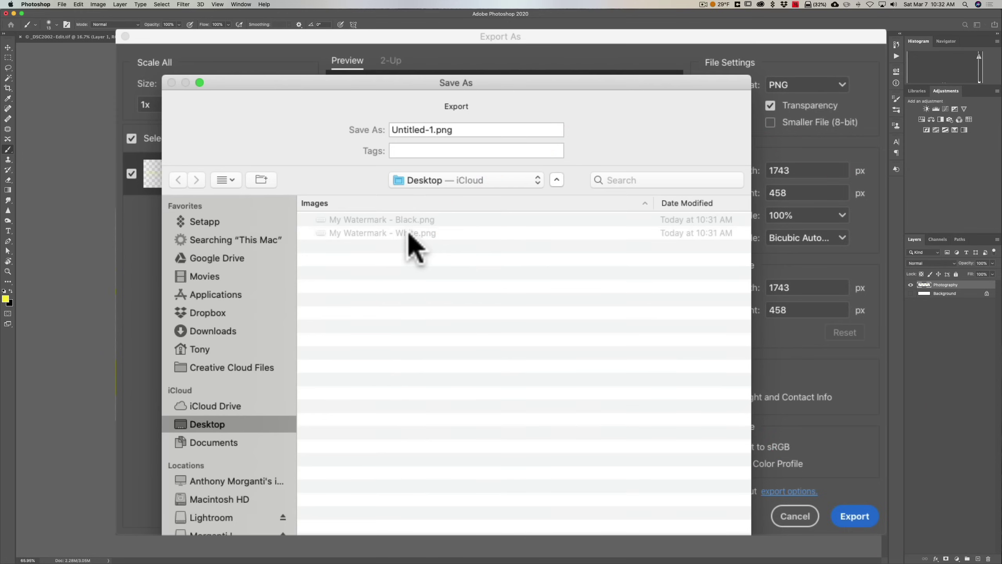
{"action": "left_click", "coordinate": [375, 233]}
{"action": "double_click", "coordinate": [471, 131]}
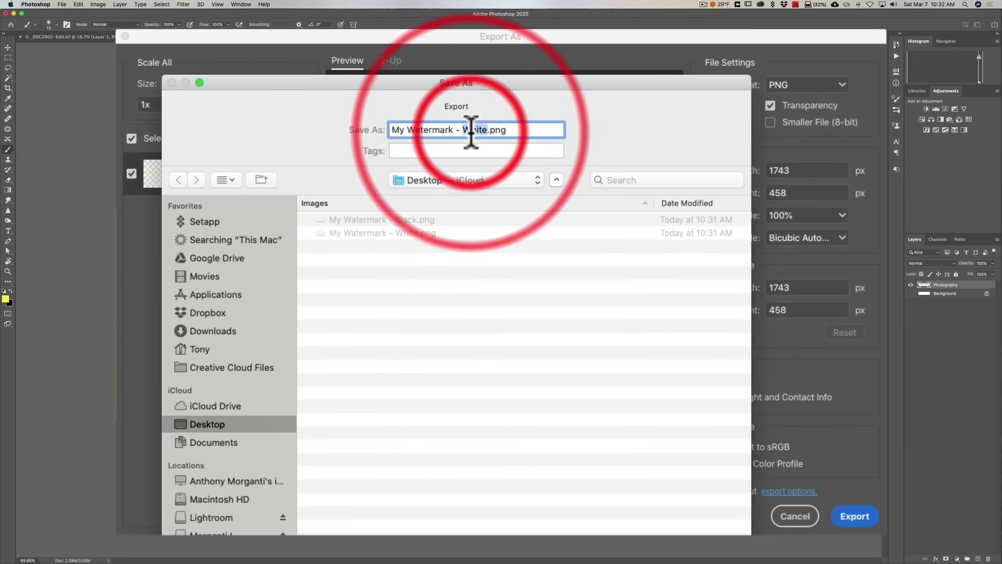
{"action": "type", "text": "Yellow"}
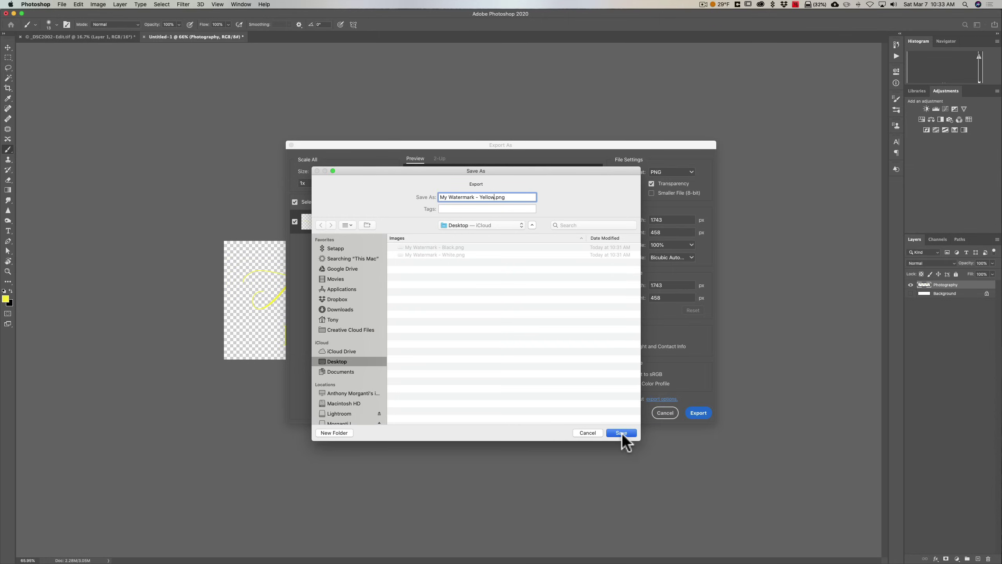
{"action": "left_click", "coordinate": [623, 432]}
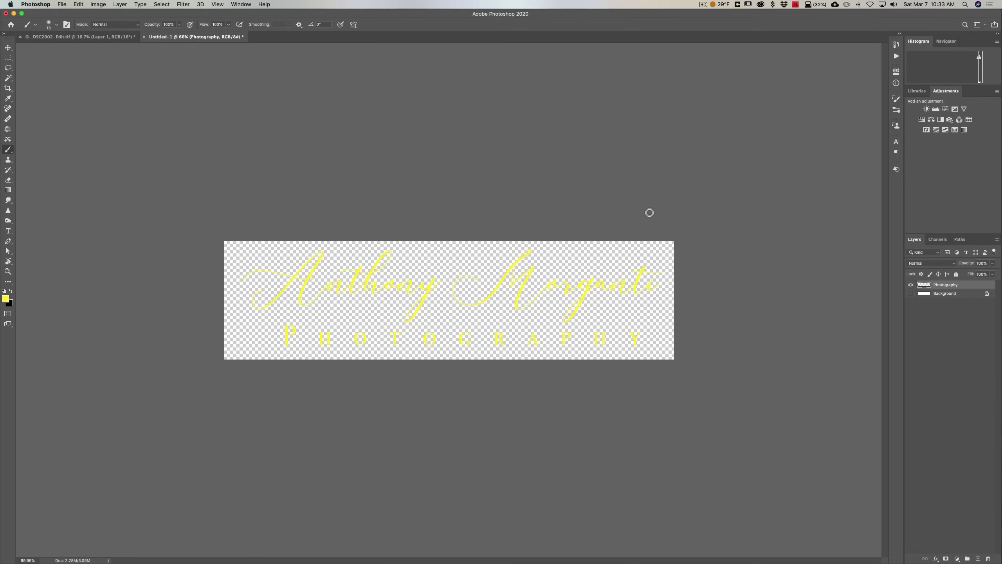
Minimize Photoshop and open the three exported watermark PNGs from the desktop in Preview to examine the black, white and yellow versions.
{"action": "left_click", "coordinate": [13, 12]}
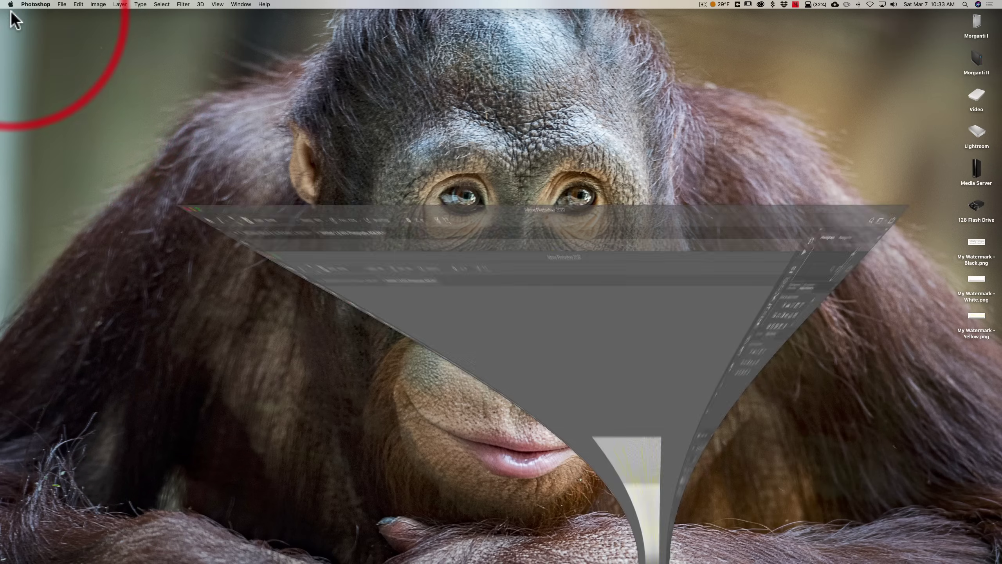
{"action": "left_click_drag", "start_coordinate": [992, 345], "coordinate": [973, 247]}
{"action": "double_click", "coordinate": [974, 245]}
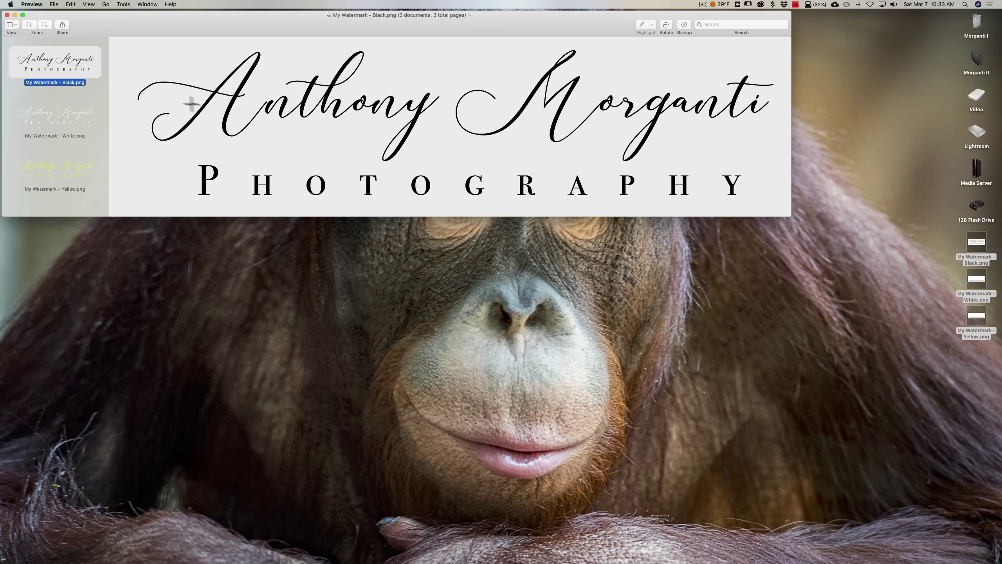
{"action": "left_click", "coordinate": [70, 121]}
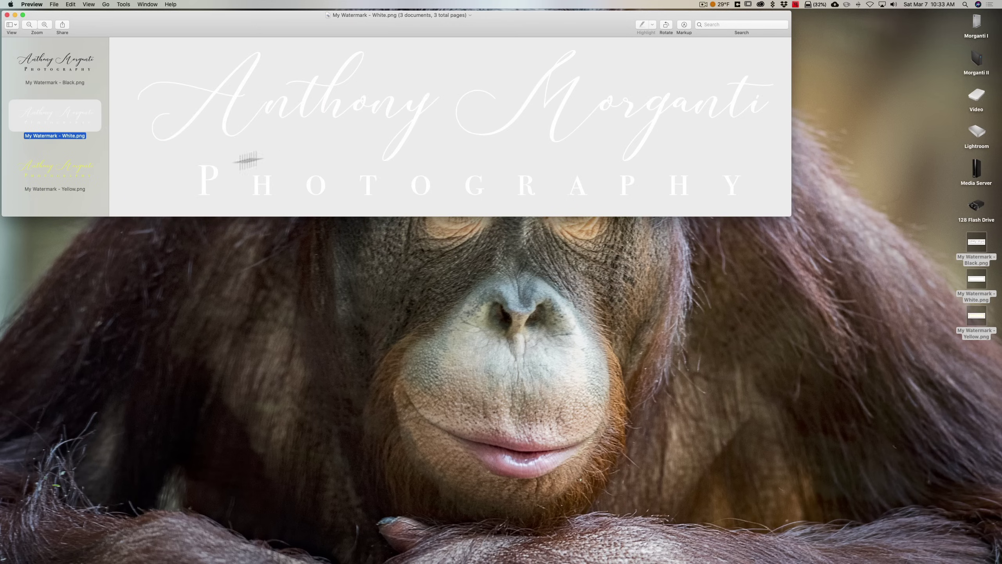
{"action": "left_click", "coordinate": [63, 168]}
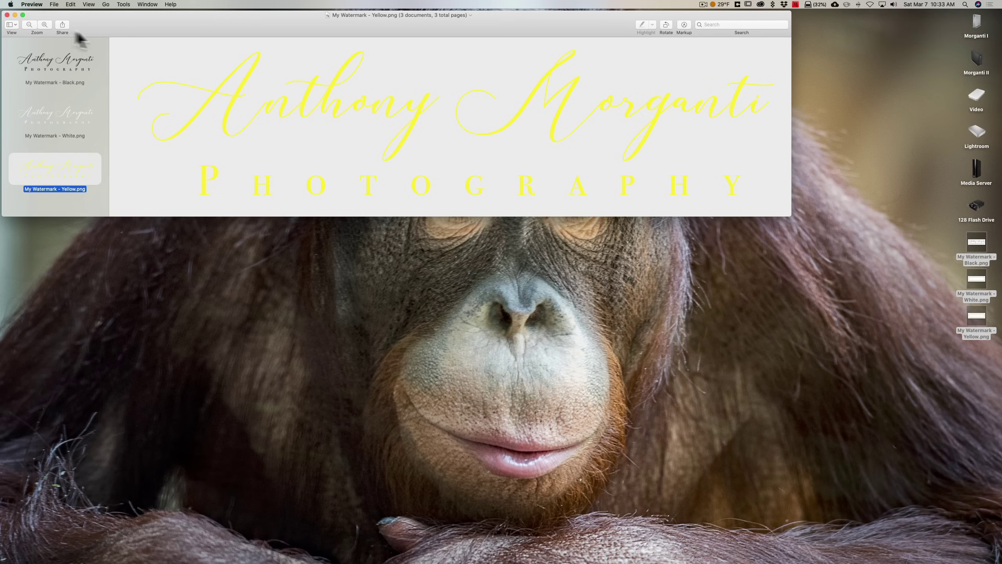
Close the Preview window with the watermark files and switch back to Photoshop.
{"action": "left_click", "coordinate": [7, 15]}
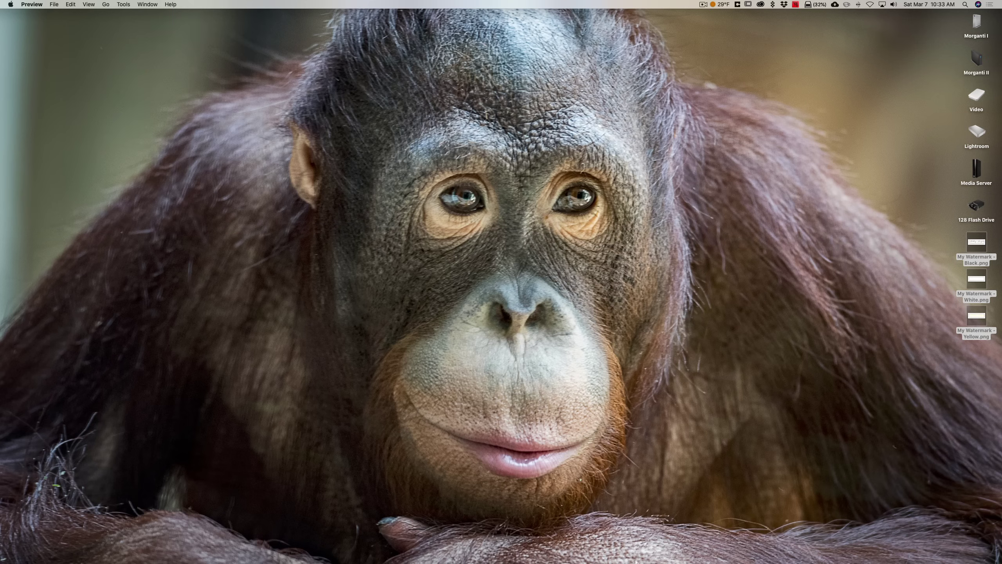
{"action": "mouse_move", "coordinate": [632, 558]}
{"action": "left_click", "coordinate": [654, 547]}
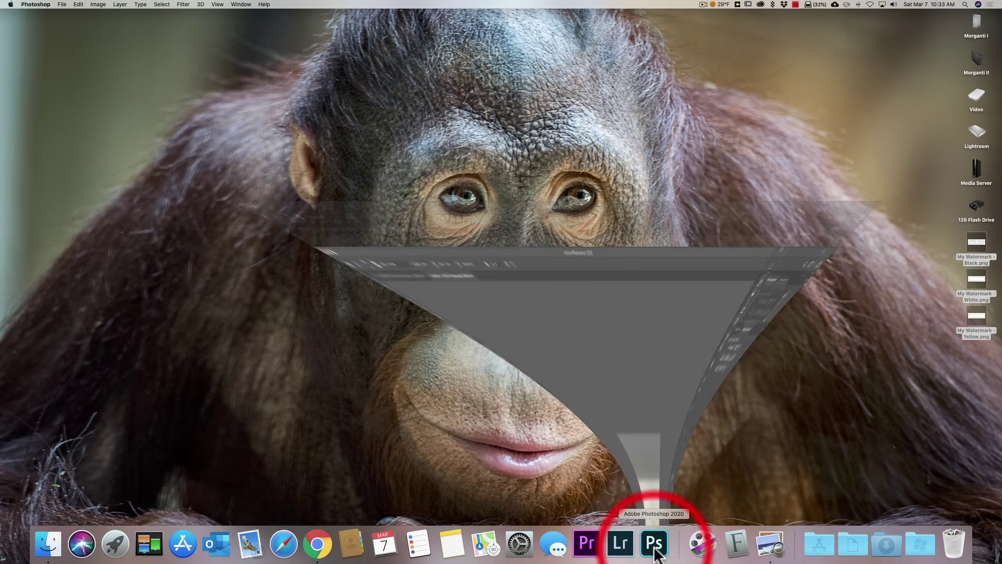